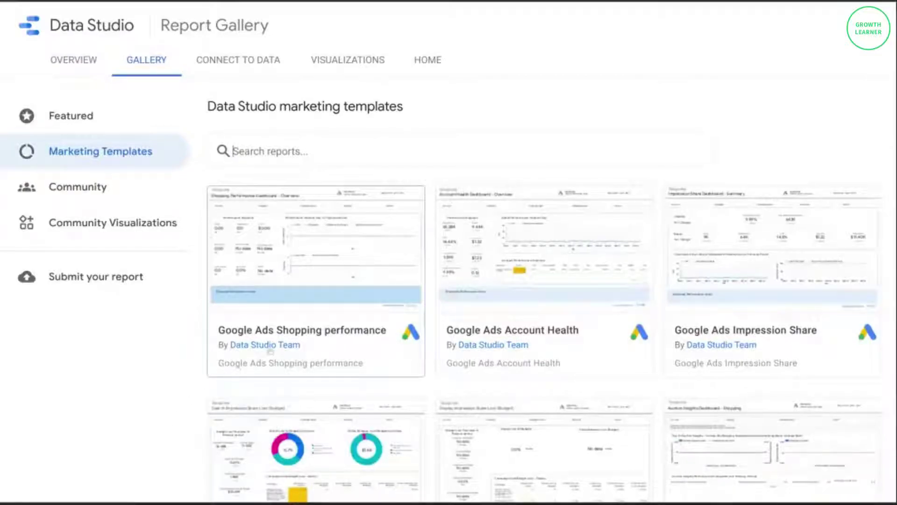
- Search the marketing templates for "ecommerce" and open the Ecommerce Store template
{"action": "scroll", "coordinate": [293, 326], "scroll_direction": "down", "scroll_amount": 1}
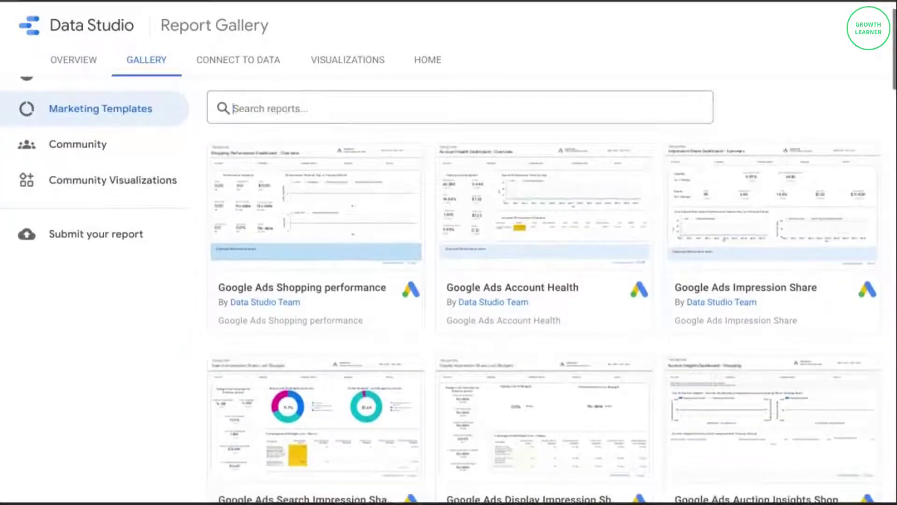
{"action": "type", "text": "ecommerce"}
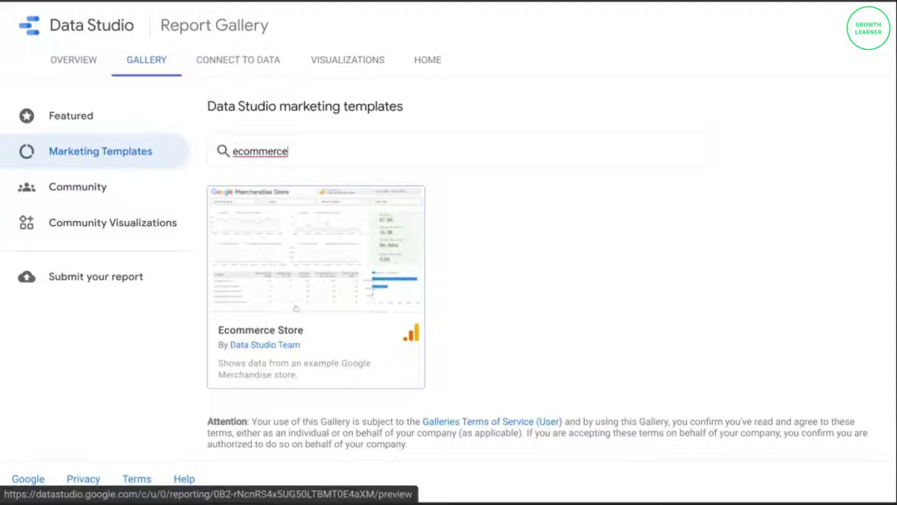
{"action": "left_click", "coordinate": [310, 288]}
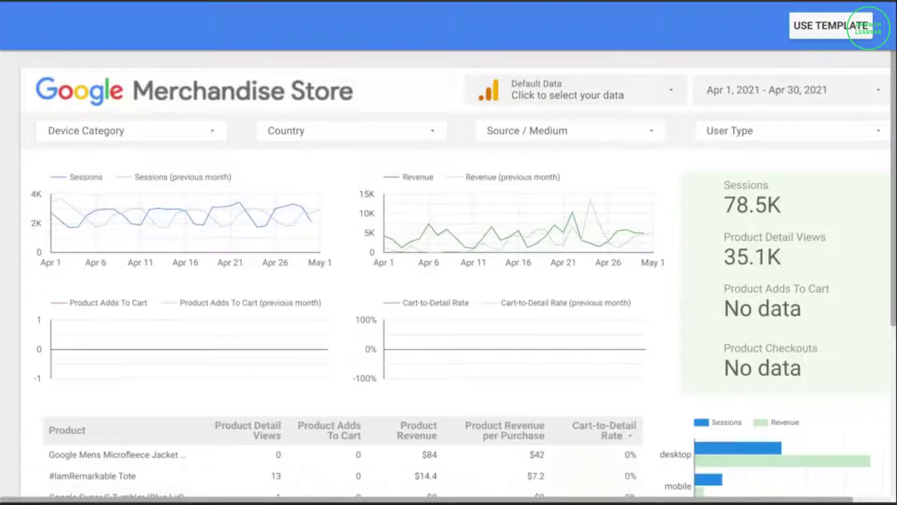
- Use the Google Merchandise Store template for a new report and start creating a new data source for the copy
{"action": "scroll", "coordinate": [316, 287], "scroll_direction": "down", "scroll_amount": 3}
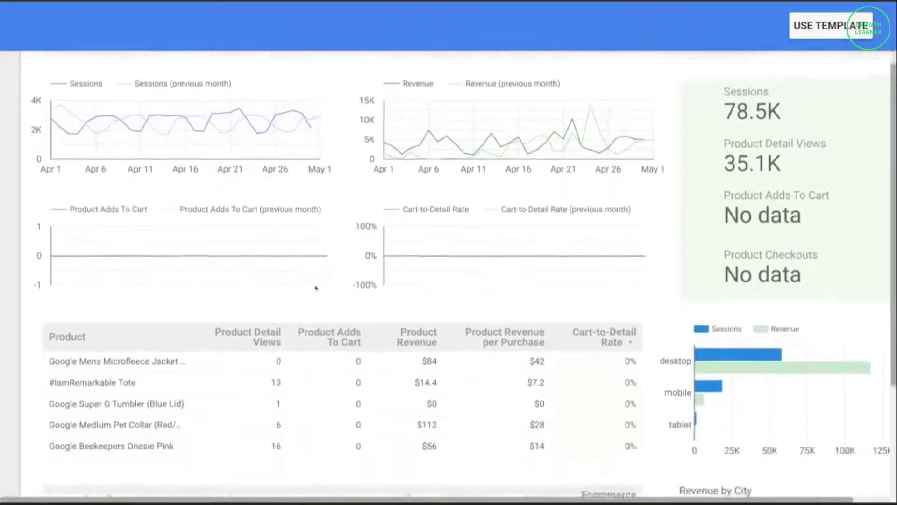
{"action": "scroll", "coordinate": [316, 287], "scroll_direction": "down", "scroll_amount": 4}
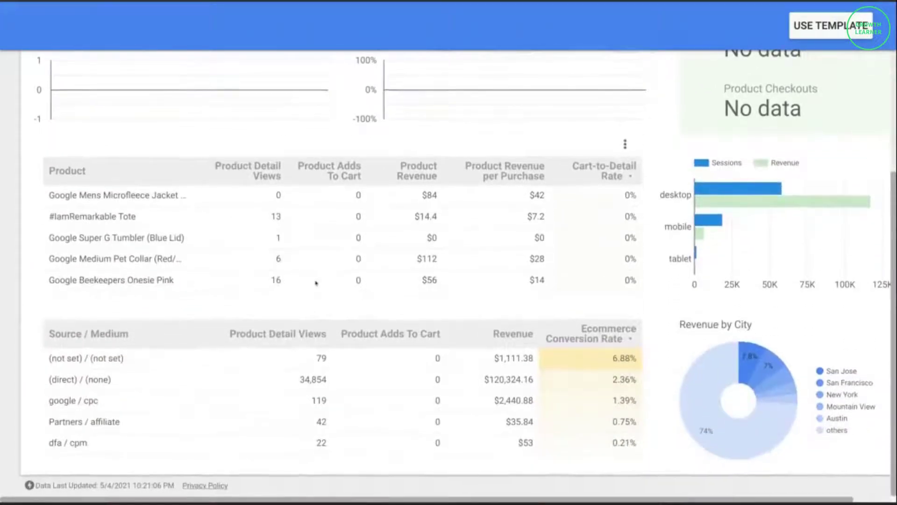
{"action": "scroll", "coordinate": [316, 283], "scroll_direction": "up", "scroll_amount": 6}
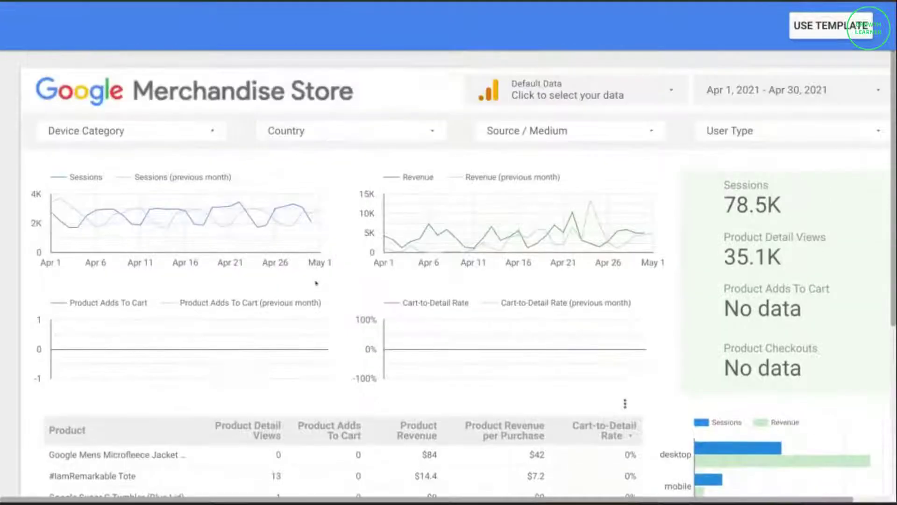
{"action": "left_click", "coordinate": [843, 35]}
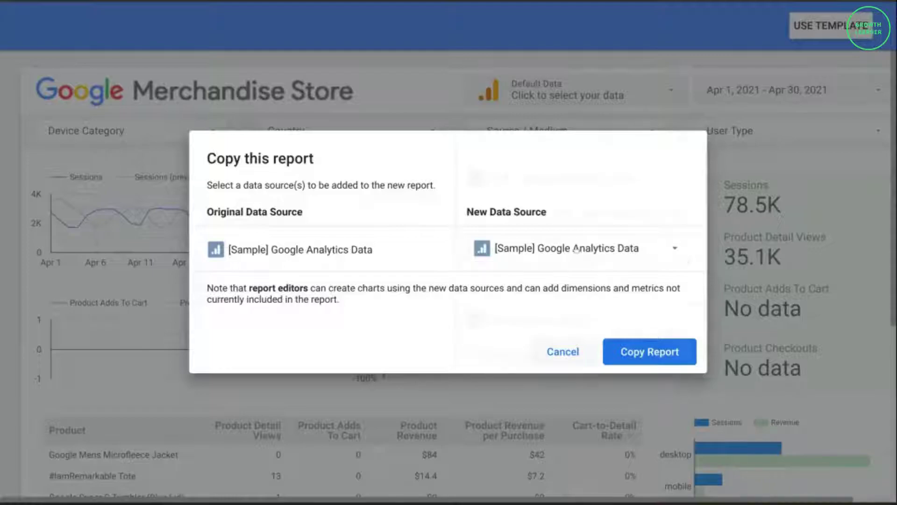
{"action": "left_click", "coordinate": [577, 248]}
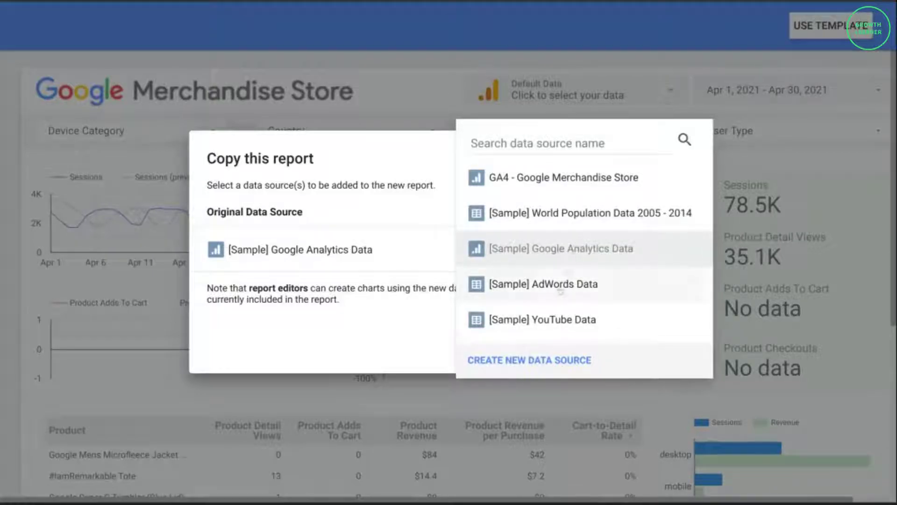
{"action": "scroll", "coordinate": [562, 295], "scroll_direction": "down", "scroll_amount": 3}
{"action": "scroll", "coordinate": [561, 295], "scroll_direction": "down", "scroll_amount": 3}
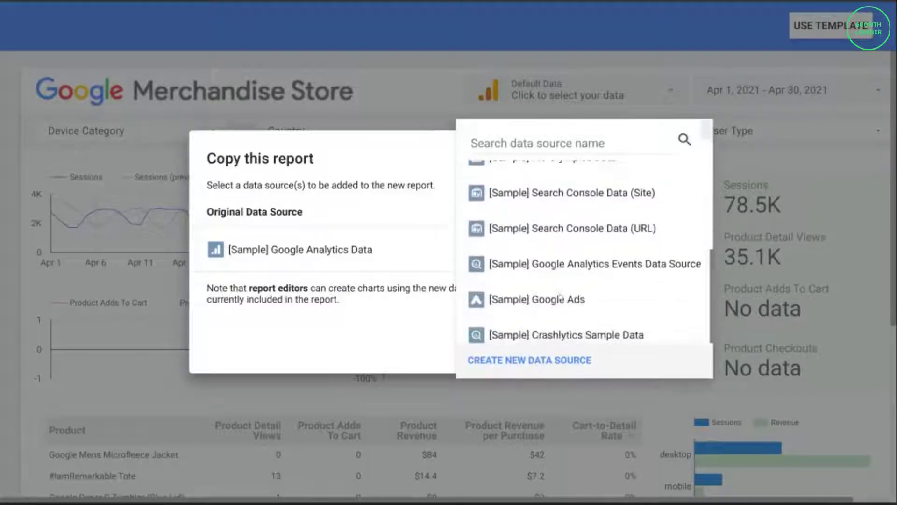
{"action": "scroll", "coordinate": [560, 322], "scroll_direction": "up", "scroll_amount": 5}
{"action": "scroll", "coordinate": [561, 323], "scroll_direction": "up", "scroll_amount": 3}
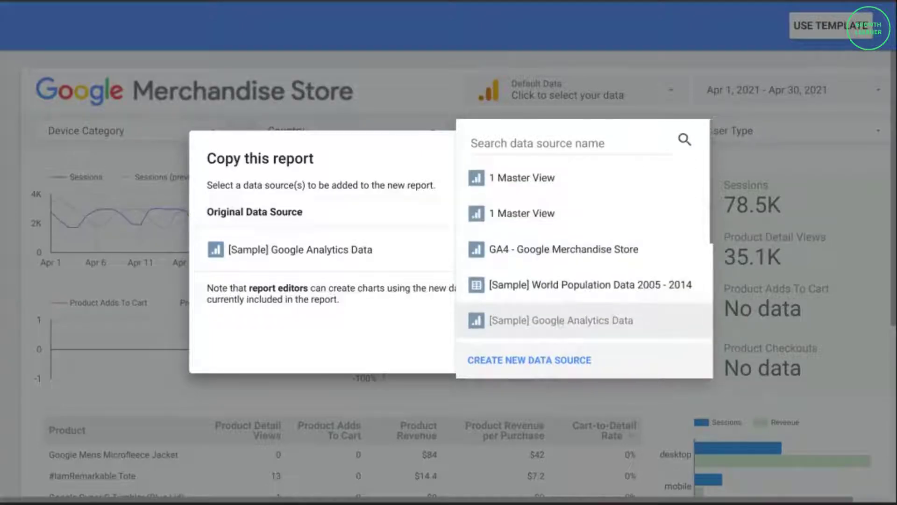
{"action": "left_click", "coordinate": [548, 367]}
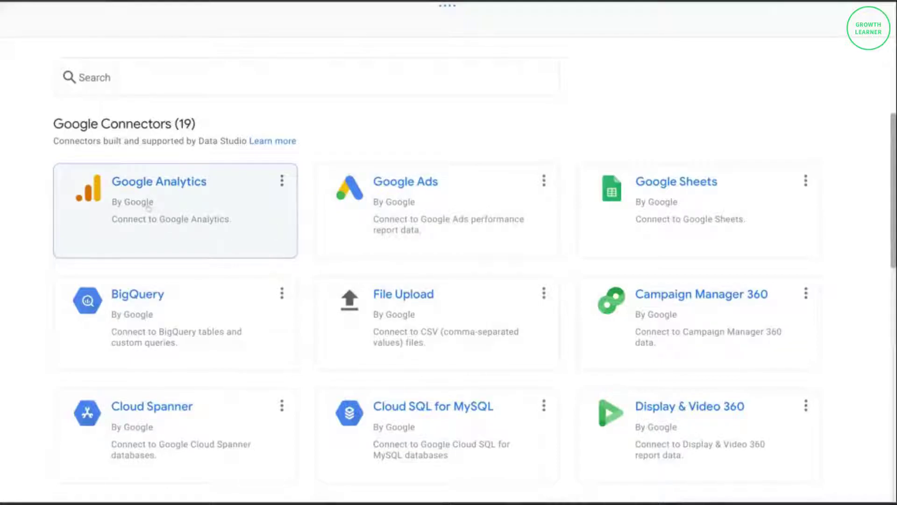
- Connect Google Analytics to the Demo Account's UA - Google Merchandise Store property, using the 1 Master View
{"action": "left_click", "coordinate": [166, 185]}
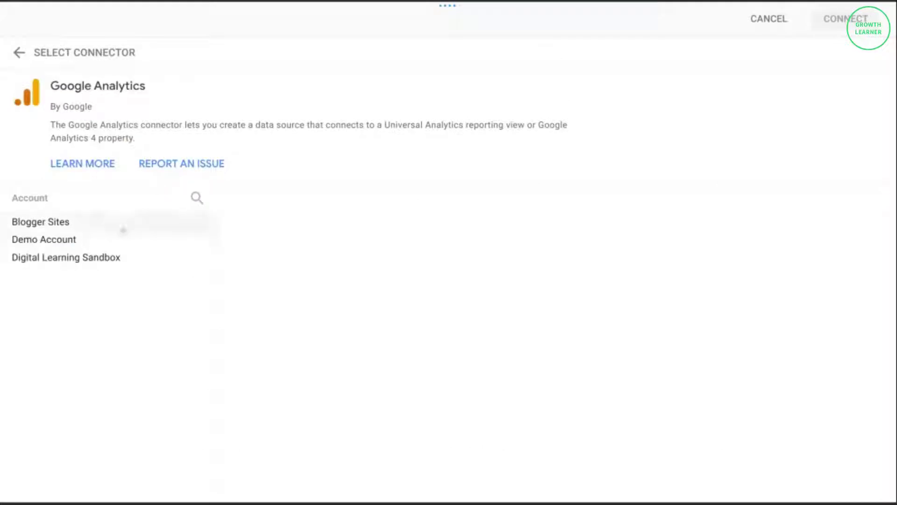
{"action": "left_click", "coordinate": [94, 239]}
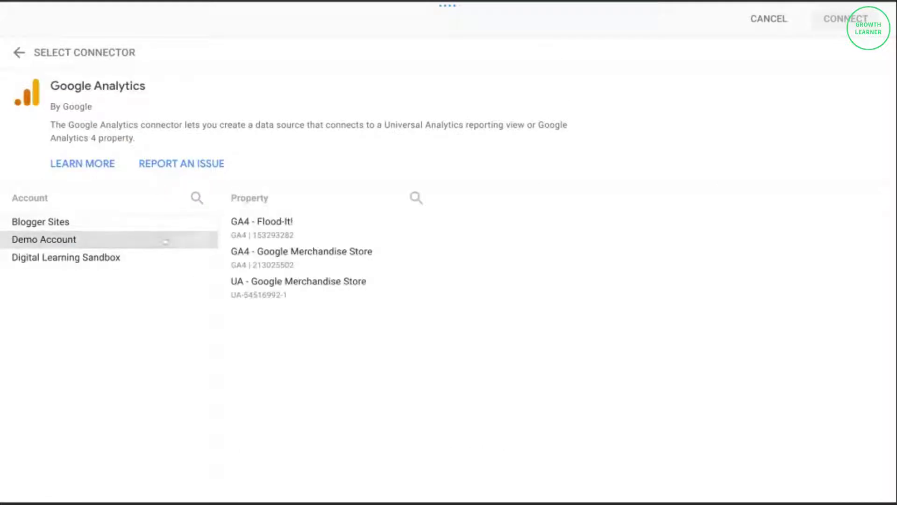
{"action": "left_click", "coordinate": [283, 282]}
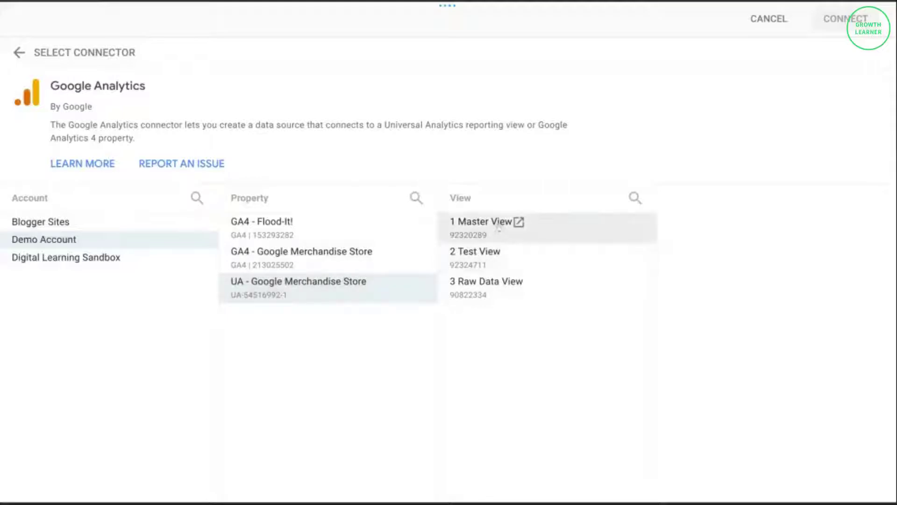
{"action": "left_click", "coordinate": [481, 226]}
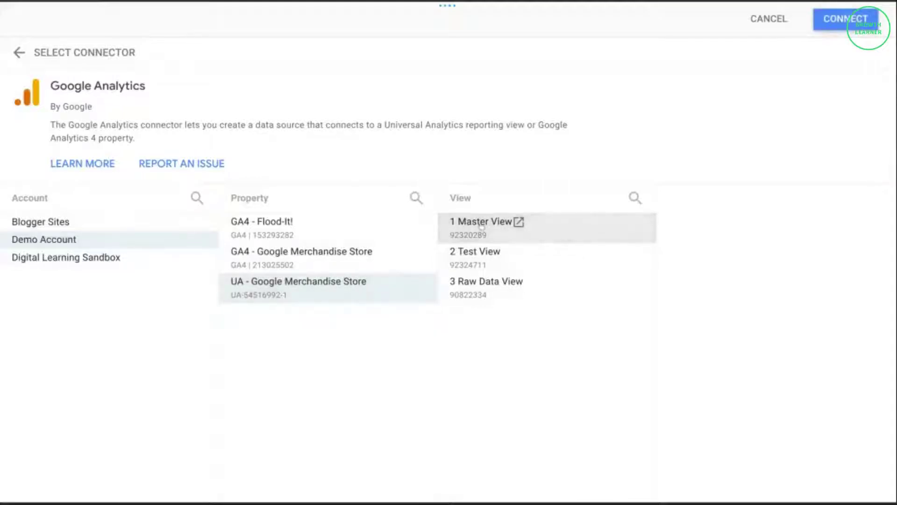
{"action": "left_click", "coordinate": [843, 20]}
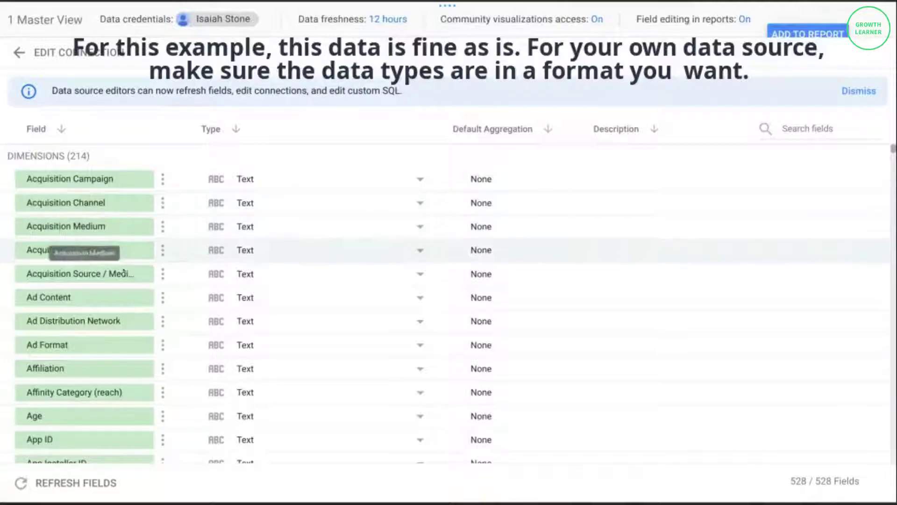
- Add the 1 Master View data source to the report and create the report copy
{"action": "scroll", "coordinate": [160, 363], "scroll_direction": "down", "scroll_amount": 15}
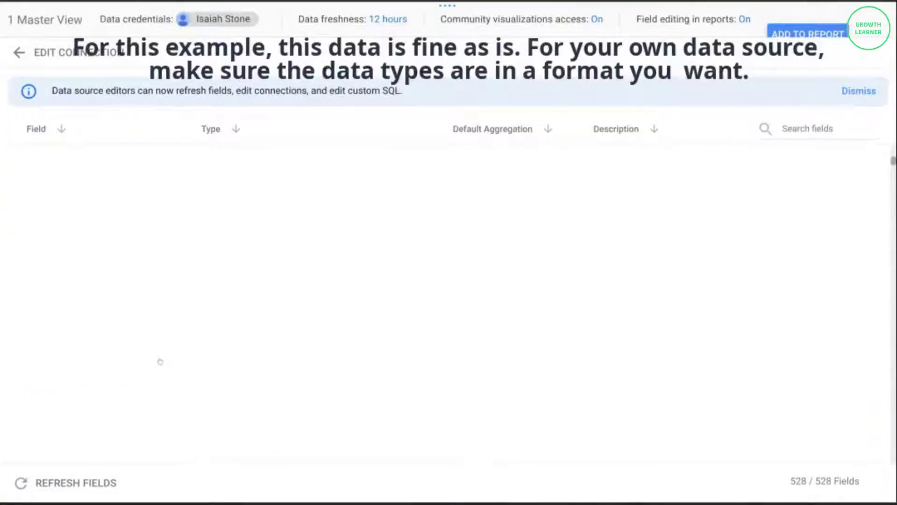
{"action": "scroll", "coordinate": [448, 303], "scroll_direction": "up", "scroll_amount": 15}
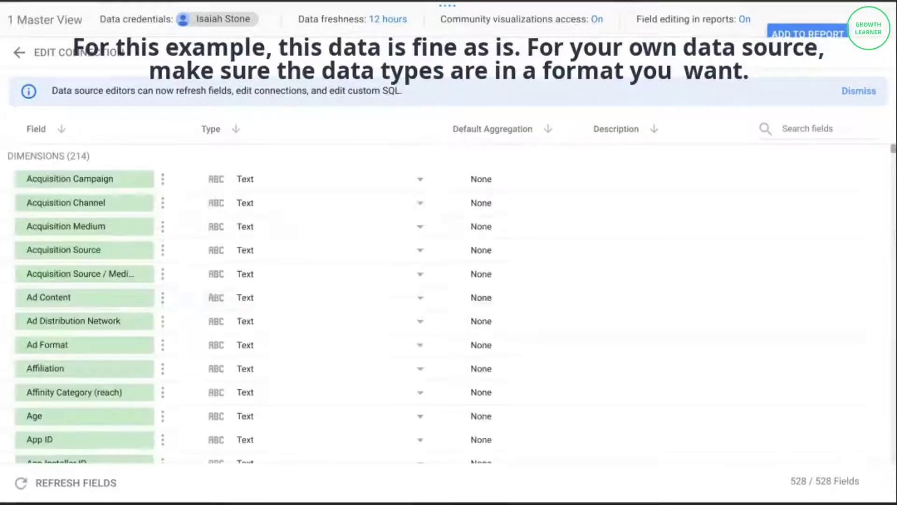
{"action": "left_click", "coordinate": [796, 33]}
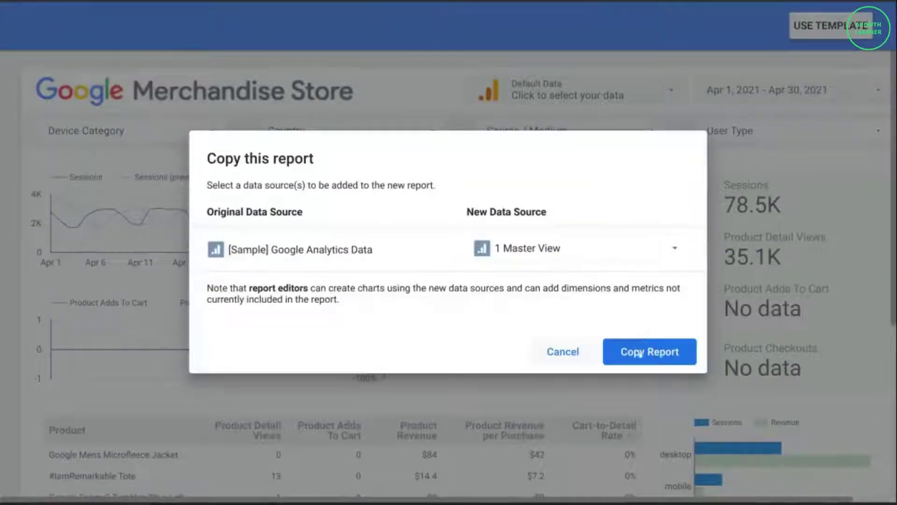
{"action": "left_click", "coordinate": [639, 353]}
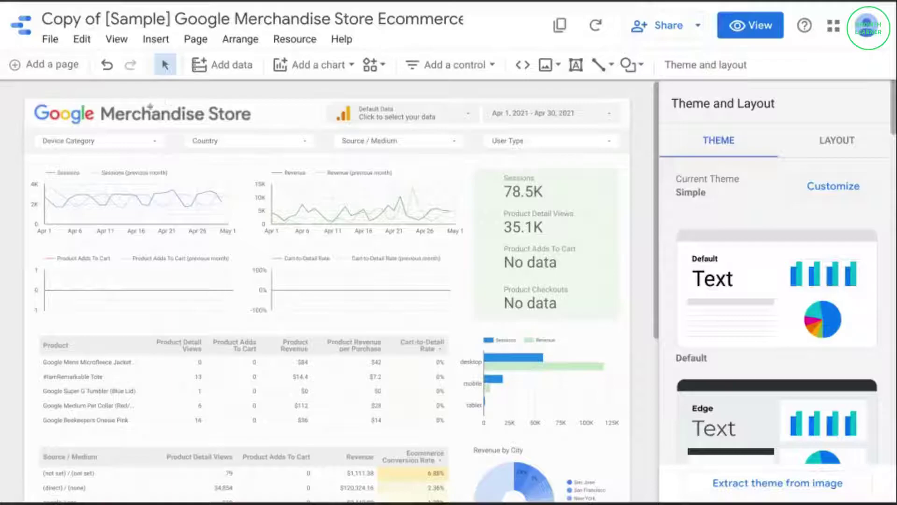
- Delete the Google Merchandise Store logo image from the report header
{"action": "left_click", "coordinate": [210, 114]}
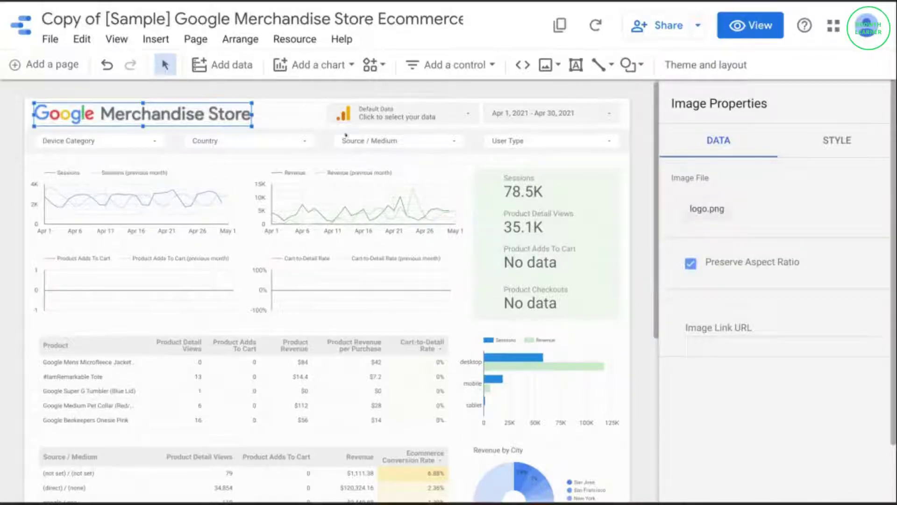
{"action": "scroll", "coordinate": [334, 169], "scroll_direction": "down", "scroll_amount": 4}
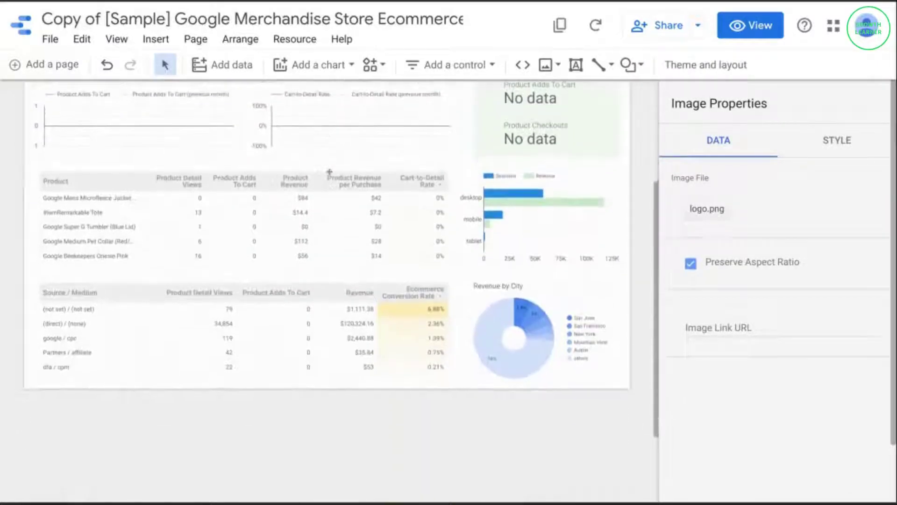
{"action": "scroll", "coordinate": [330, 172], "scroll_direction": "up", "scroll_amount": 4}
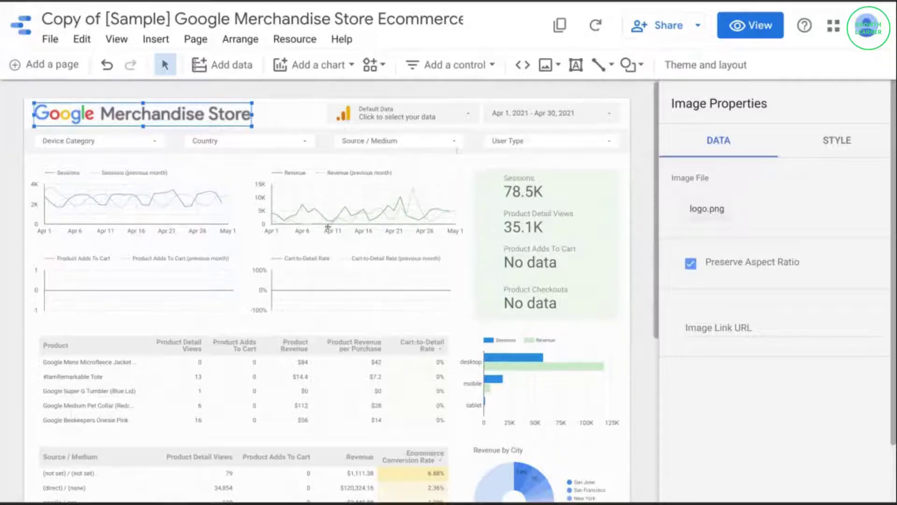
{"action": "left_click", "coordinate": [701, 210]}
{"action": "key", "text": "Delete"}
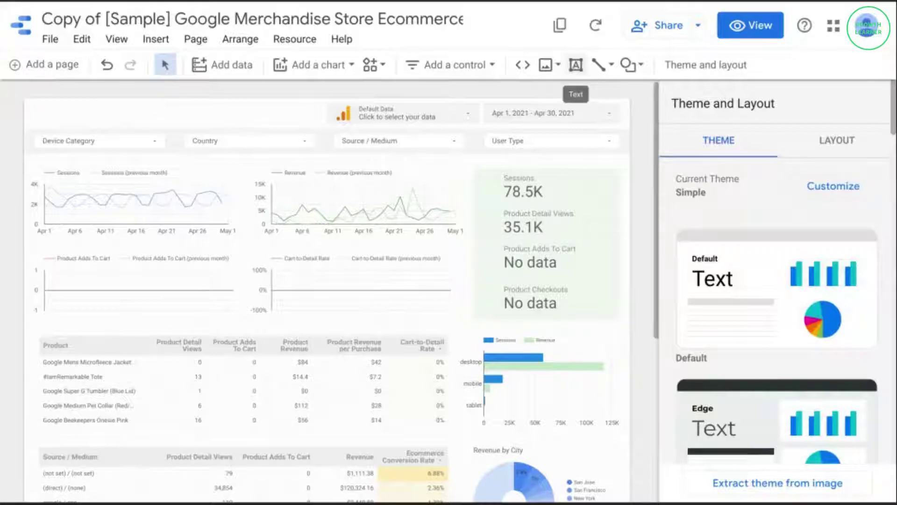
- Duplicate the background rectangle behind the filter row and place the copy across the header strip above it
{"action": "left_click", "coordinate": [323, 132]}
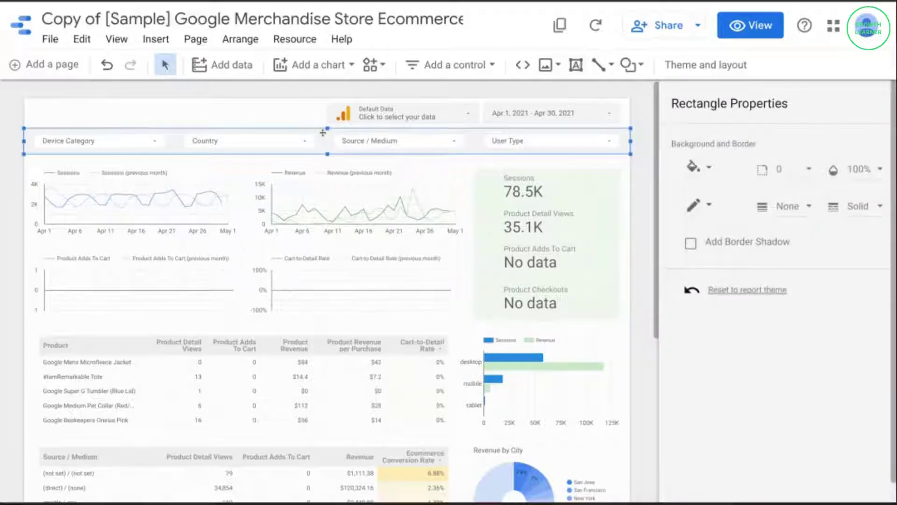
{"action": "key", "text": "Delete"}
{"action": "left_click_drag", "start_coordinate": [246, 161], "coordinate": [236, 127]}
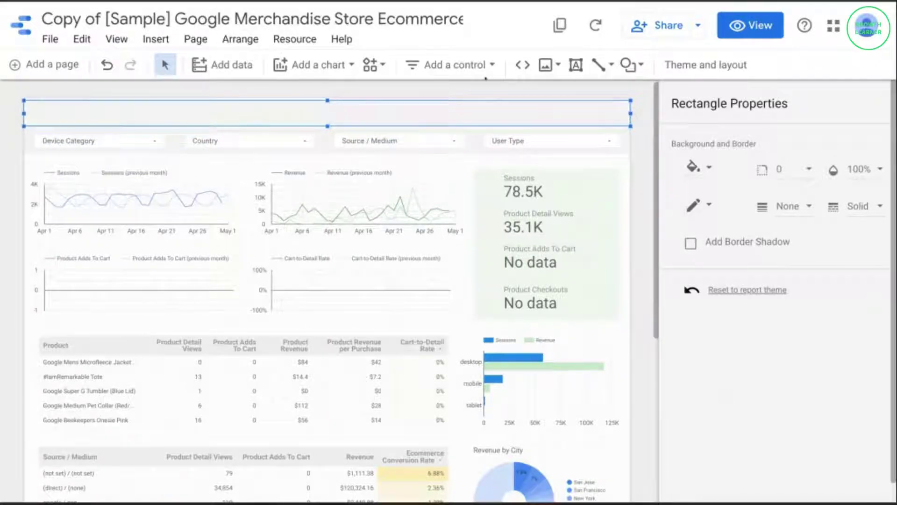
- Send the header rectangle to the back, behind the data and date controls, and fill it with blue
{"action": "left_click", "coordinate": [239, 40]}
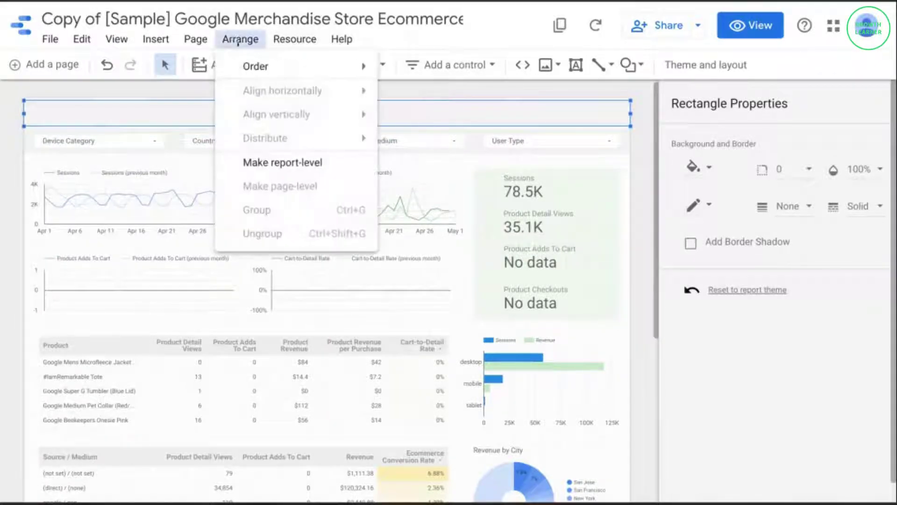
{"action": "mouse_move", "coordinate": [264, 64]}
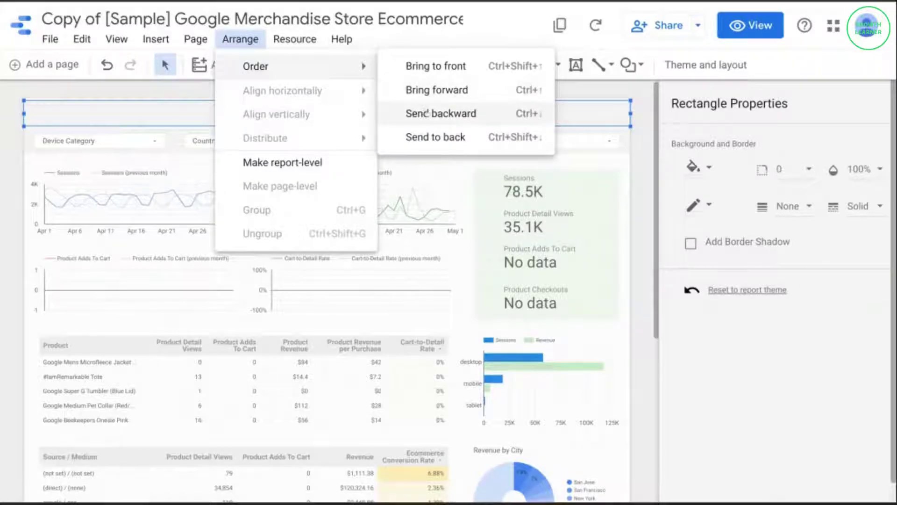
{"action": "left_click", "coordinate": [426, 137]}
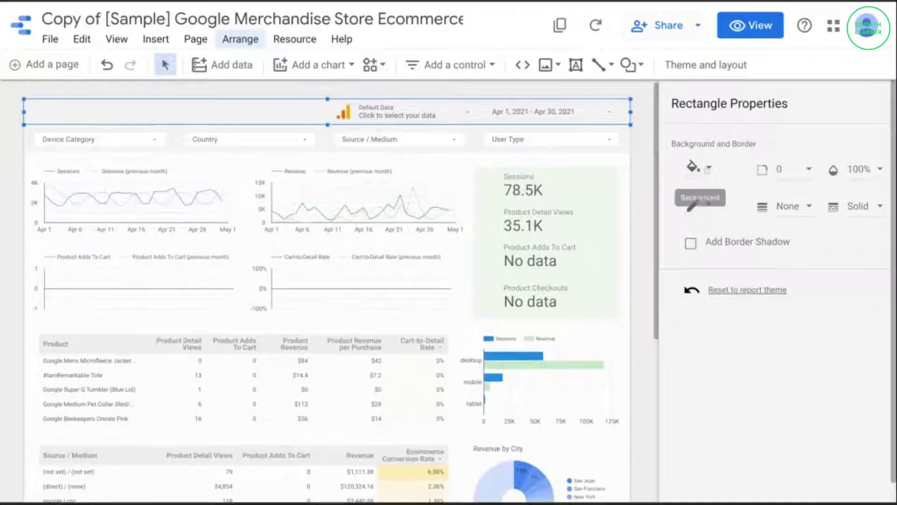
{"action": "left_click", "coordinate": [706, 171]}
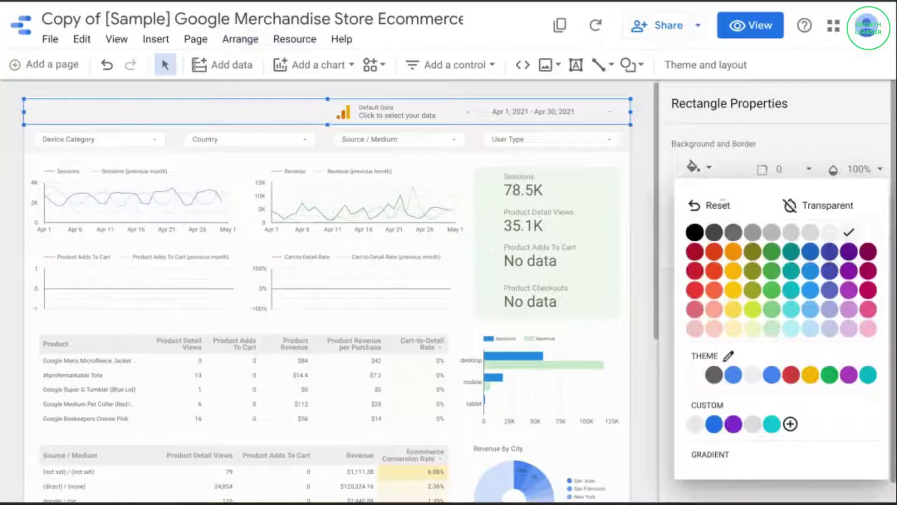
{"action": "left_click", "coordinate": [810, 293]}
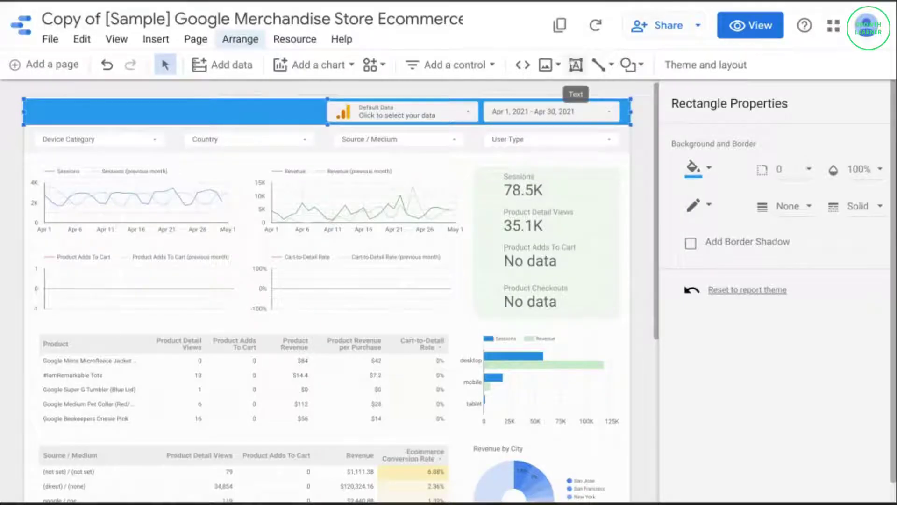
- Draw a text box over the empty part of the blue header beside the data control and set its font size to 28px
{"action": "left_click", "coordinate": [576, 65]}
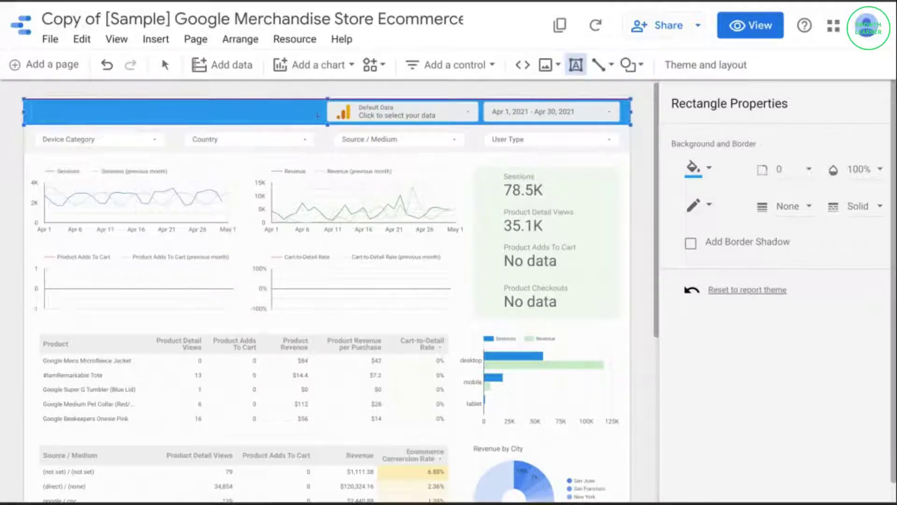
{"action": "left_click_drag", "start_coordinate": [29, 100], "coordinate": [323, 126]}
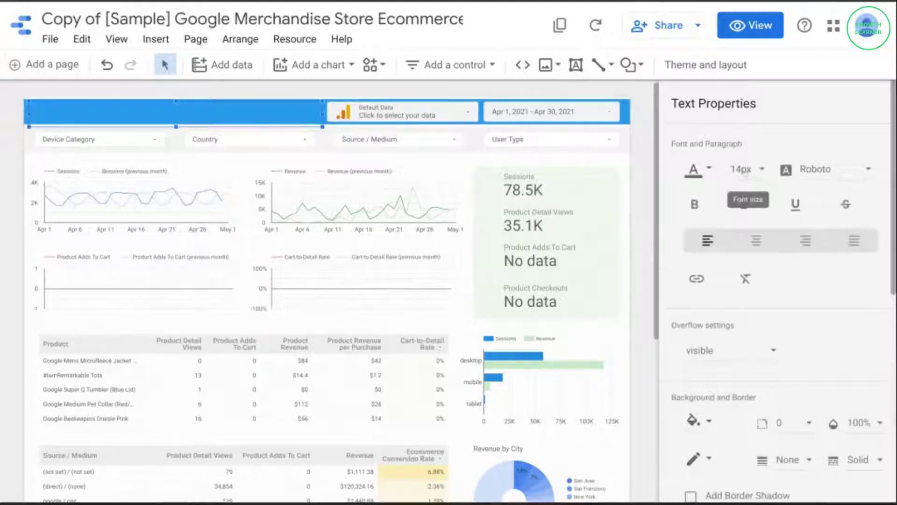
{"action": "left_click", "coordinate": [747, 175]}
{"action": "scroll", "coordinate": [748, 243], "scroll_direction": "down", "scroll_amount": 3}
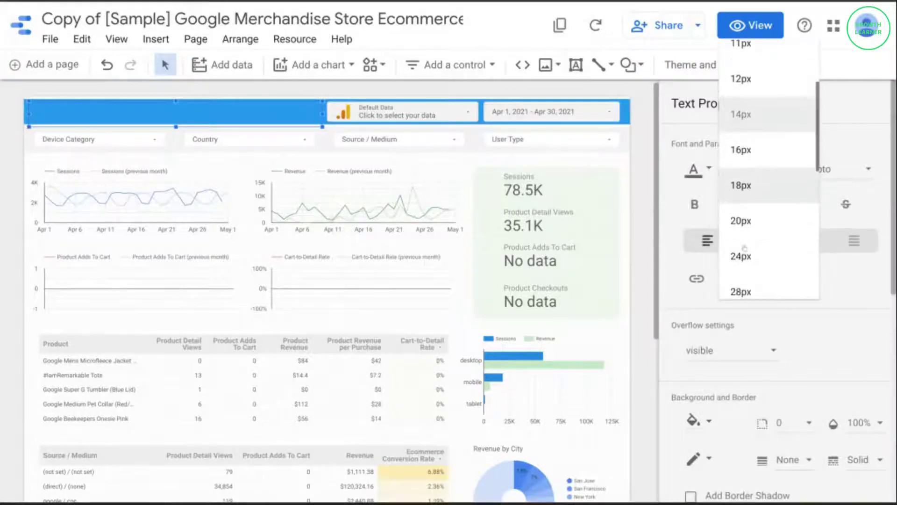
{"action": "left_click", "coordinate": [743, 245]}
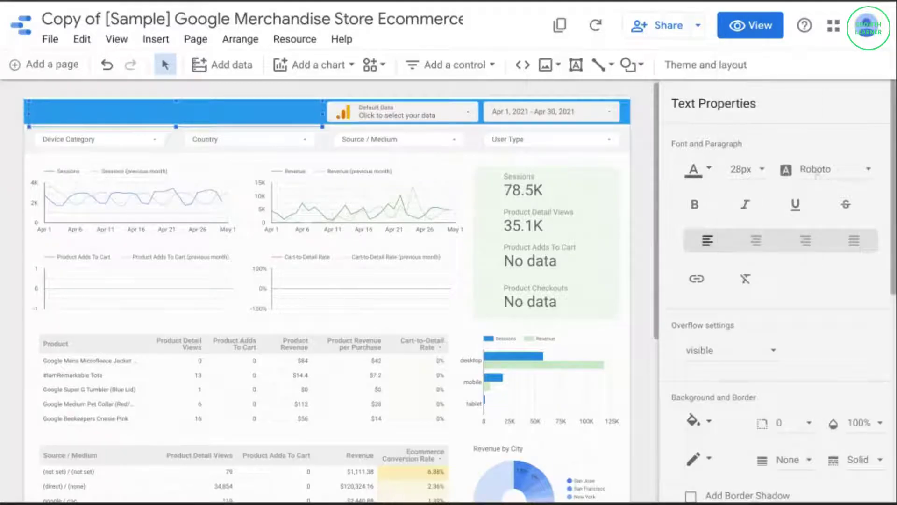
- Set the header text box's font to Quicksand and its text color to white
{"action": "left_click", "coordinate": [819, 167]}
{"action": "scroll", "coordinate": [825, 187], "scroll_direction": "down", "scroll_amount": 1}
{"action": "scroll", "coordinate": [826, 191], "scroll_direction": "up", "scroll_amount": 3}
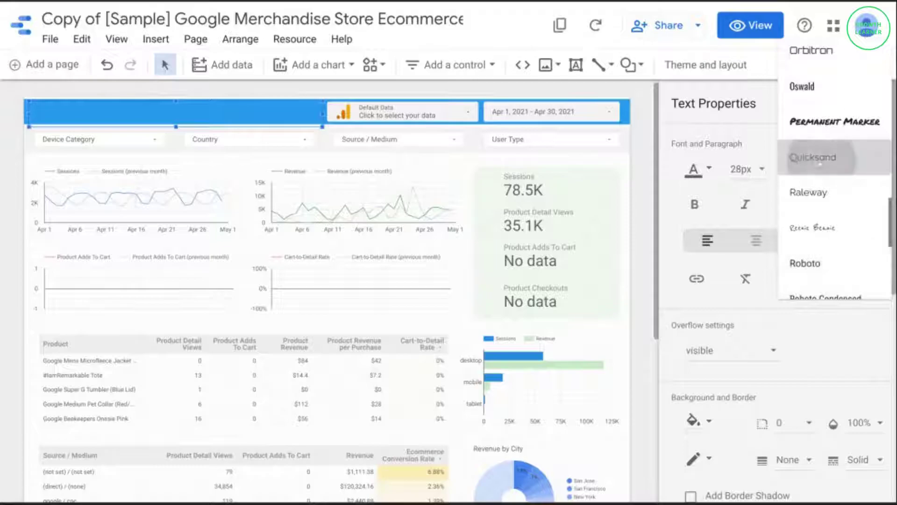
{"action": "left_click", "coordinate": [813, 158]}
{"action": "left_click", "coordinate": [700, 170]}
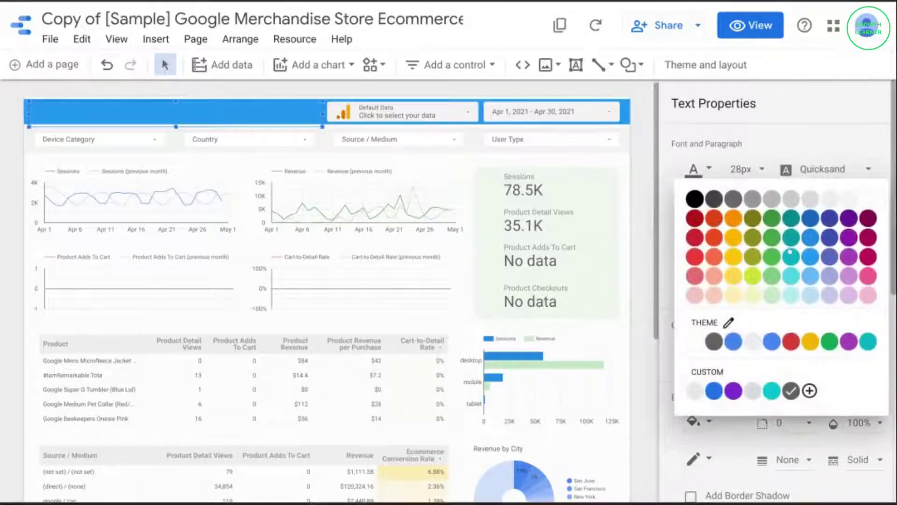
{"action": "left_click", "coordinate": [864, 204]}
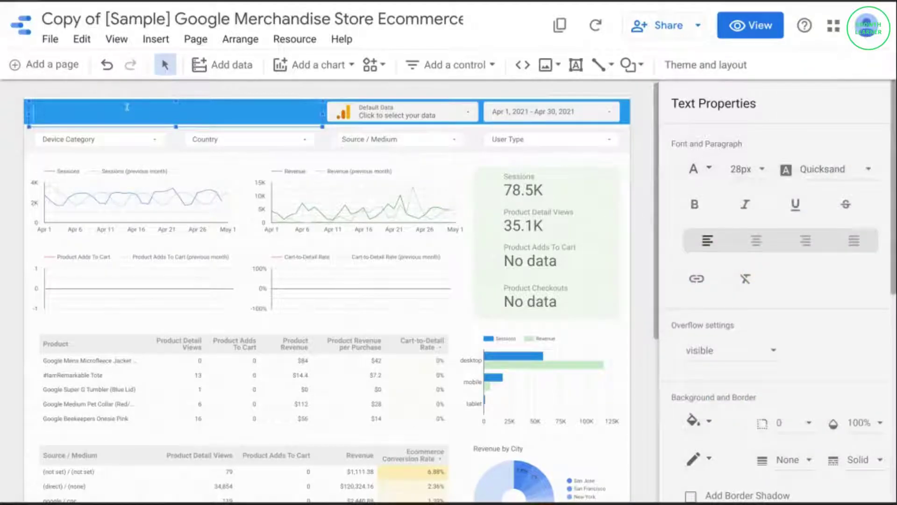
- Write the title "Google Merchandise Store eCommerce Overview" in the header text box
{"action": "type", "text": "Google Mercha"}
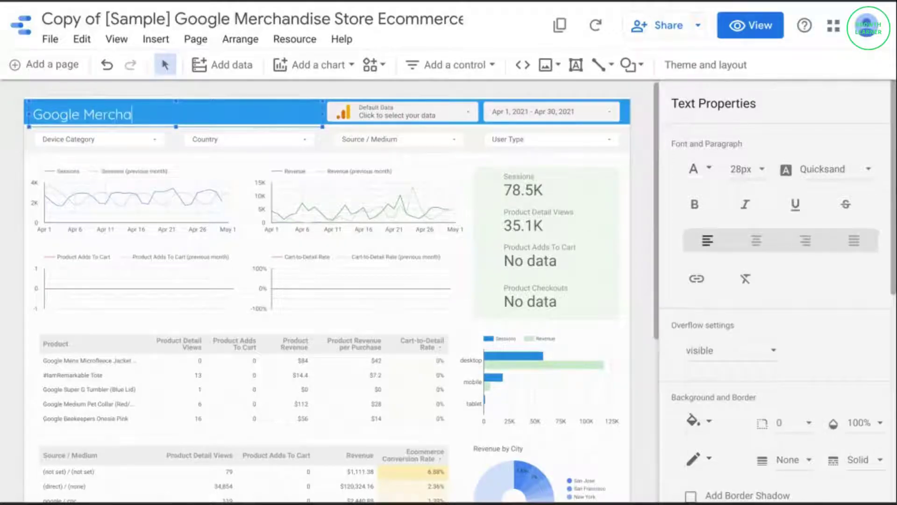
{"action": "type", "text": "ndise Store"}
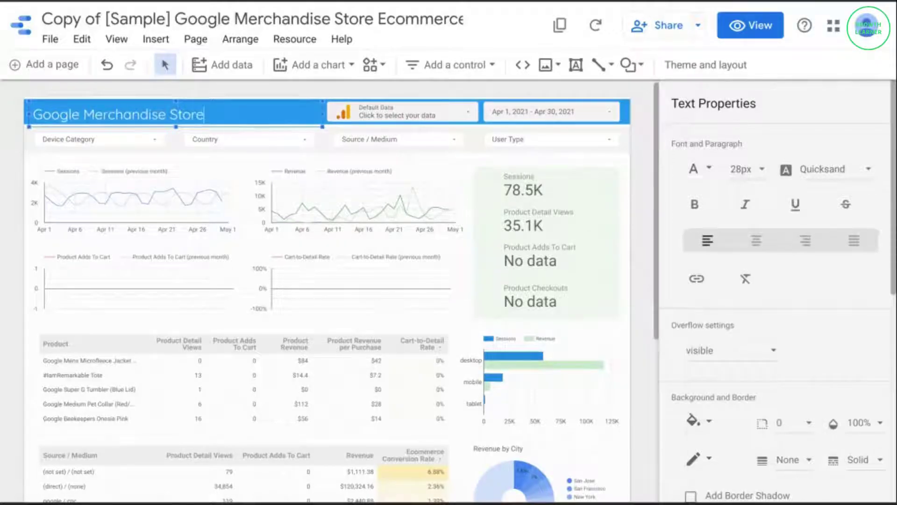
{"action": "type", "text": " eCommerce Ove"}
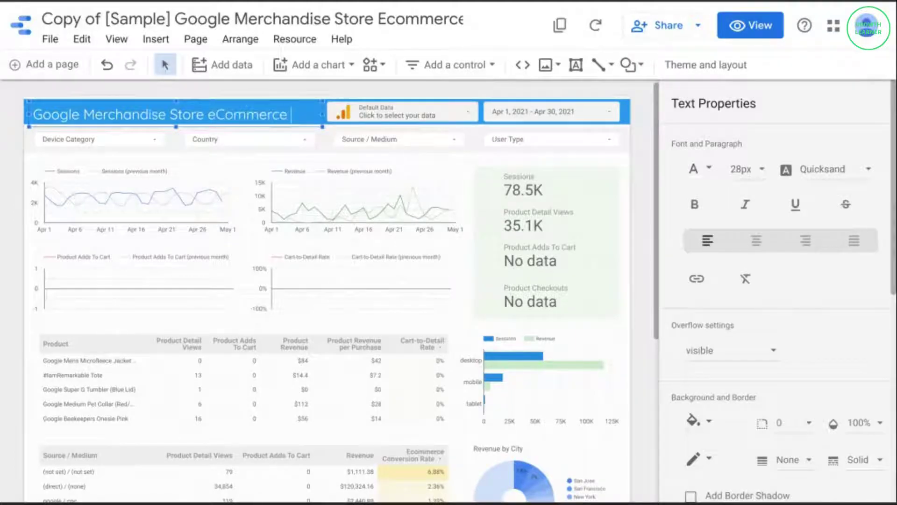
{"action": "key", "text": "BackSpace"}
{"action": "key", "text": "BackSpace"}
{"action": "key", "text": "BackSpace"}
{"action": "key", "text": "BackSpace"}
- Widen the header text box to fit the whole title on one line and make the title bold
{"action": "triple_click", "coordinate": [320, 110]}
{"action": "left_click_drag", "start_coordinate": [383, 113], "coordinate": [416, 117]}
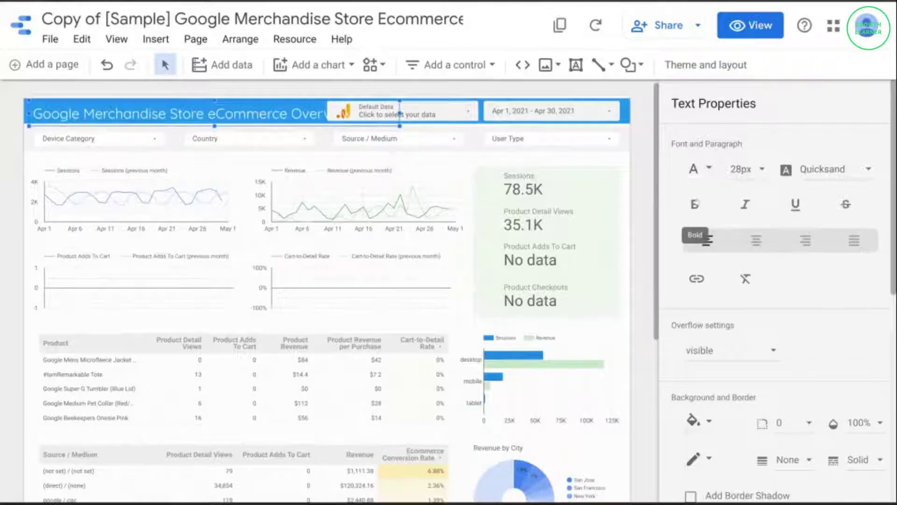
{"action": "left_click", "coordinate": [695, 204]}
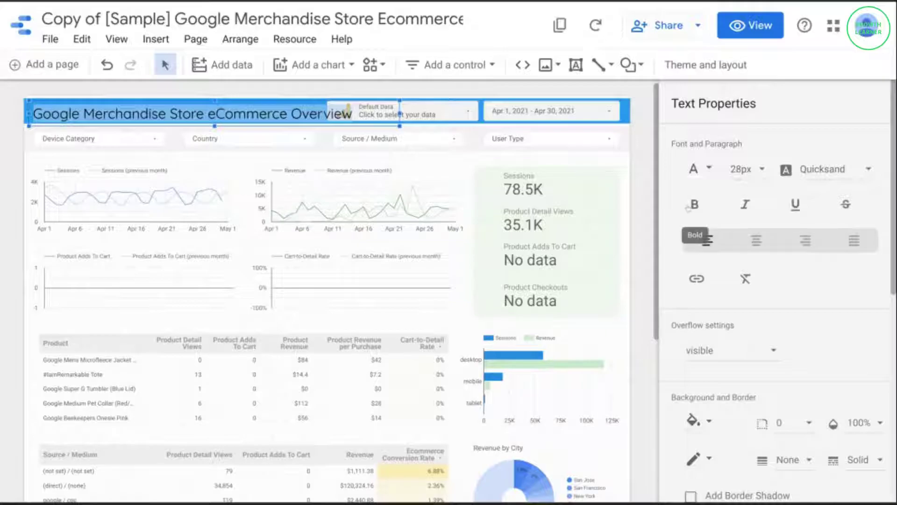
{"action": "left_click", "coordinate": [685, 206]}
- Delete the Default Data control that overlaps the title in the report header
{"action": "left_click", "coordinate": [433, 106]}
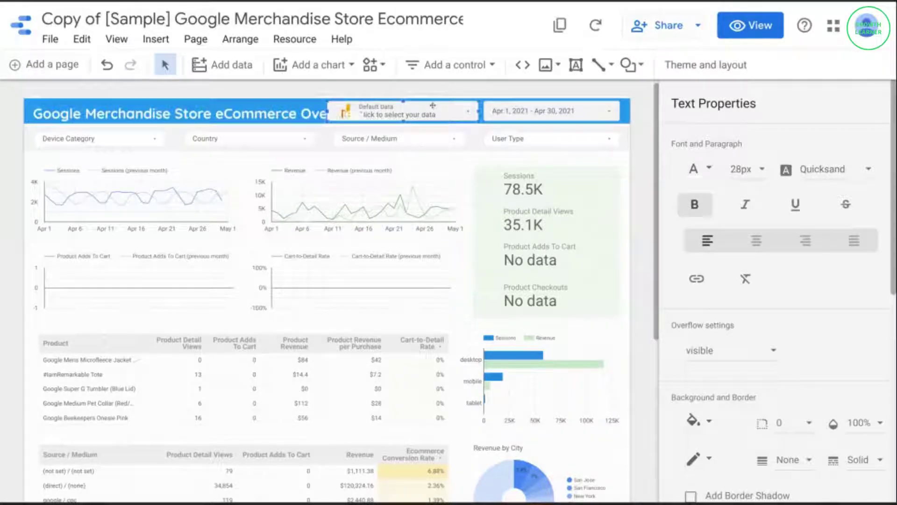
{"action": "key", "text": "Delete"}
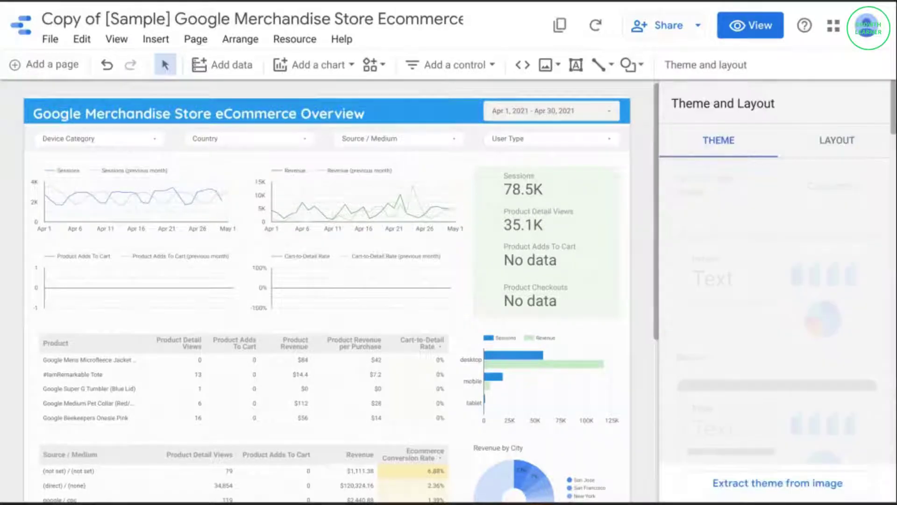
- Move the title text box slightly up to center it vertically in the blue header
{"action": "left_click", "coordinate": [233, 104]}
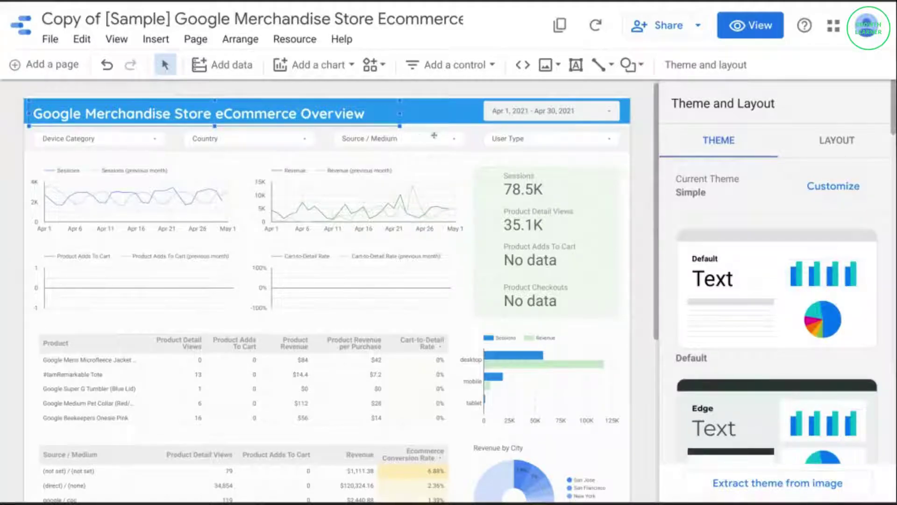
{"action": "left_click", "coordinate": [837, 141]}
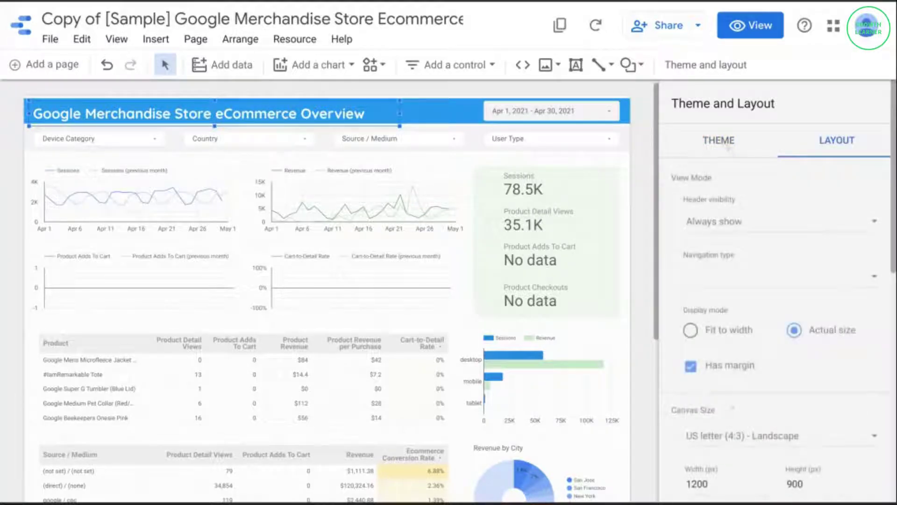
{"action": "left_click", "coordinate": [297, 114]}
{"action": "scroll", "coordinate": [729, 248], "scroll_direction": "down", "scroll_amount": 1}
{"action": "scroll", "coordinate": [761, 257], "scroll_direction": "down", "scroll_amount": 7}
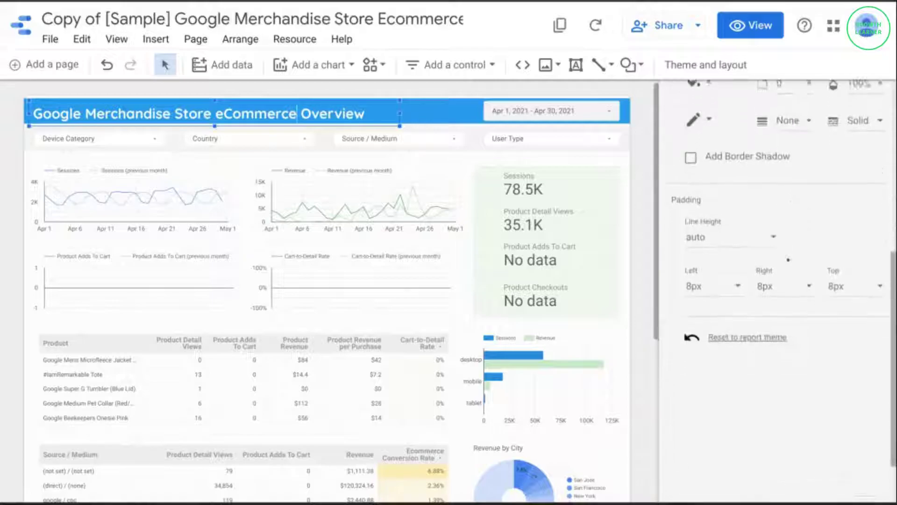
{"action": "scroll", "coordinate": [766, 292], "scroll_direction": "up", "scroll_amount": 6}
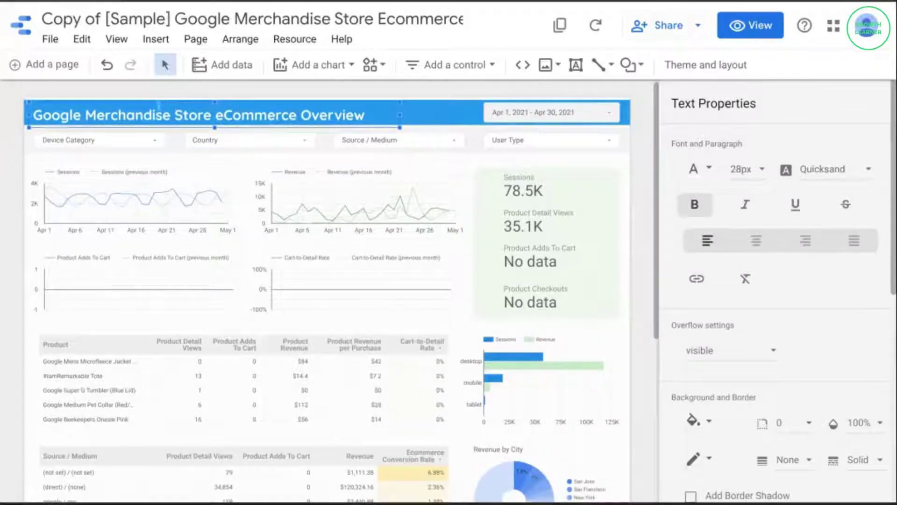
{"action": "left_click_drag", "start_coordinate": [153, 120], "coordinate": [154, 118]}
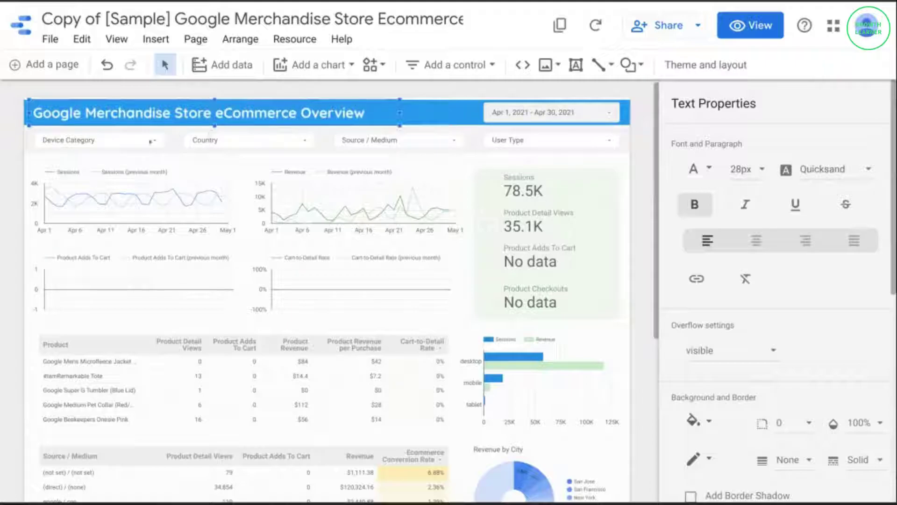
- Examine the Device Category, Country, Source / Medium and User Type filters, look over the product list report in Google Analytics, and return to the Data Studio report
{"action": "left_click", "coordinate": [135, 135]}
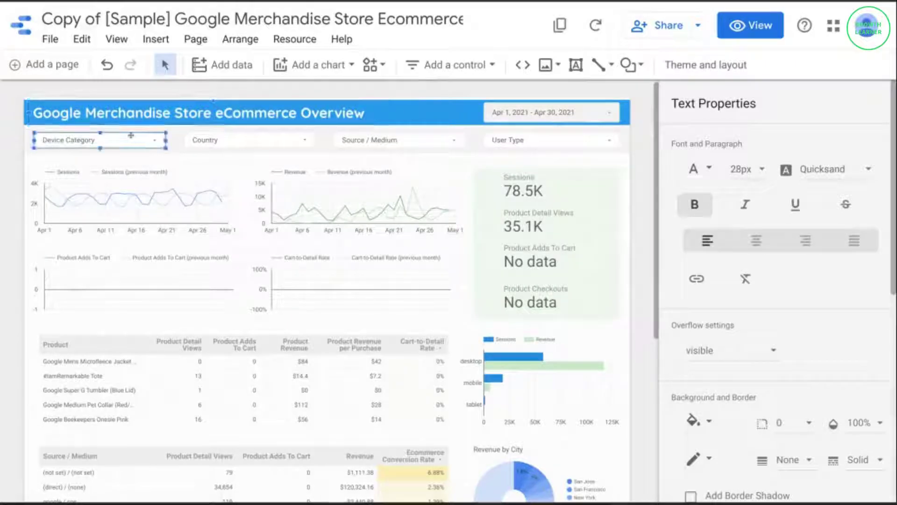
{"action": "left_click", "coordinate": [216, 140]}
{"action": "left_click", "coordinate": [405, 140]}
{"action": "left_click", "coordinate": [529, 140]}
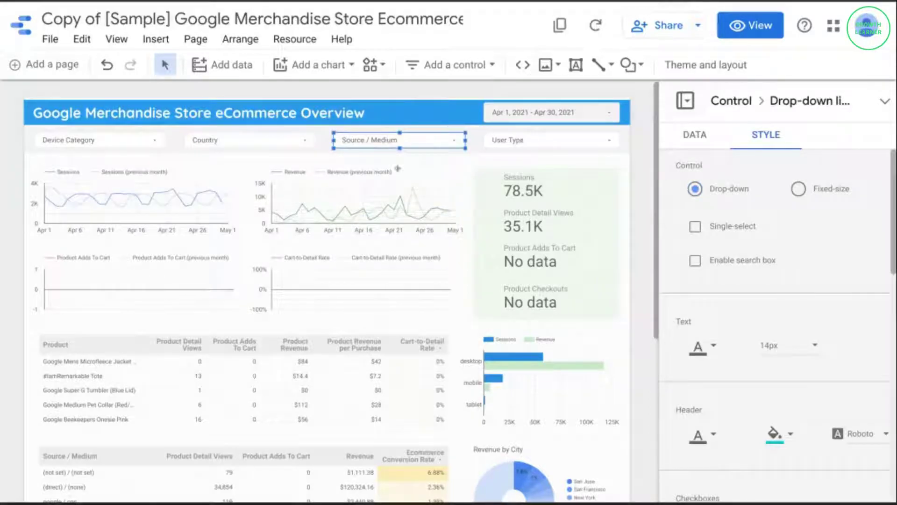
{"action": "left_click", "coordinate": [109, 139]}
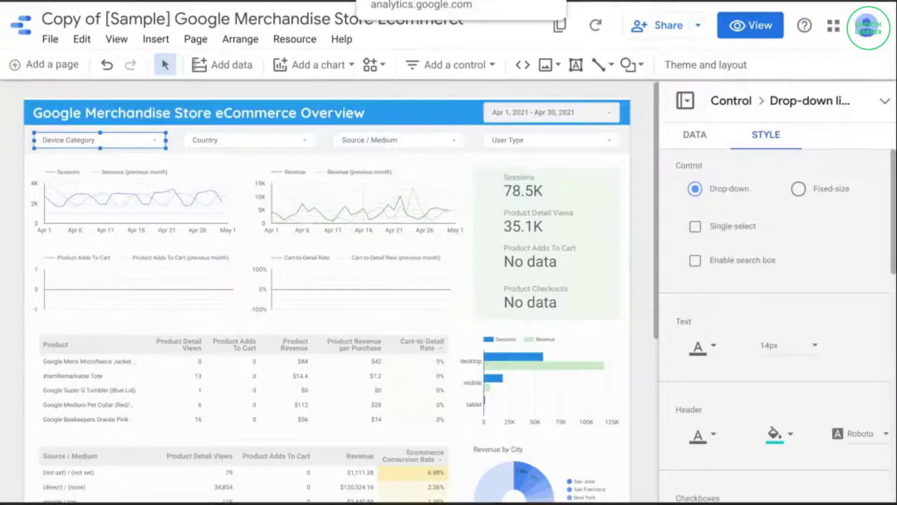
{"action": "key", "text": "ctrl+Tab"}
{"action": "scroll", "coordinate": [537, 275], "scroll_direction": "up", "scroll_amount": 2}
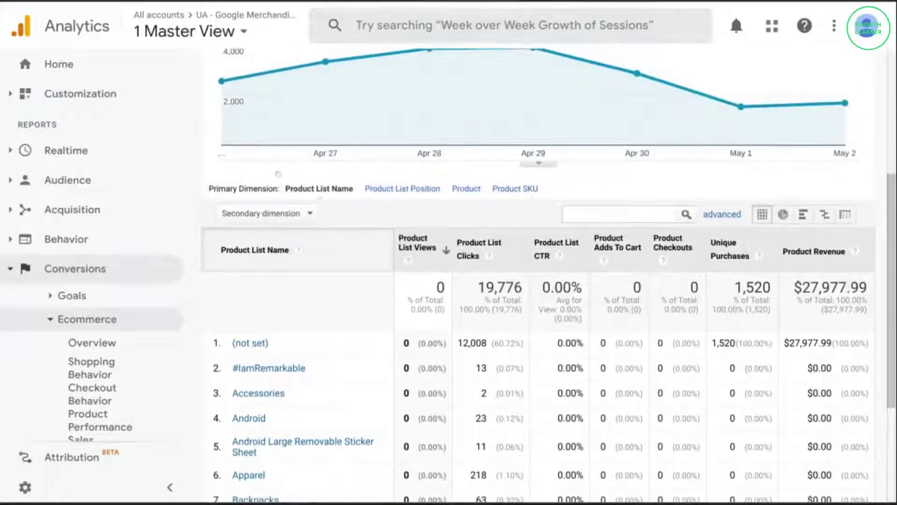
{"action": "scroll", "coordinate": [278, 173], "scroll_direction": "up", "scroll_amount": 5}
{"action": "key", "text": "ctrl+Tab"}
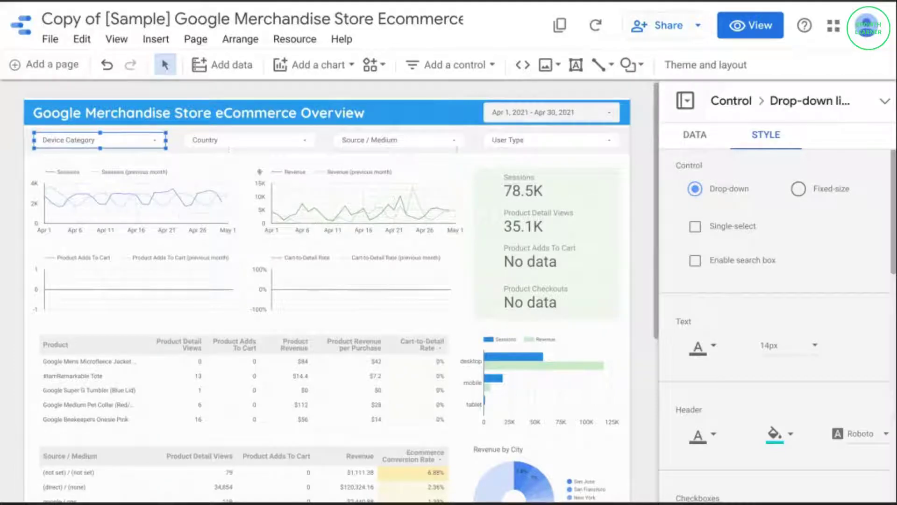
- Enable the search box for the Country and Source / Medium drop-down filters
{"action": "left_click", "coordinate": [260, 135]}
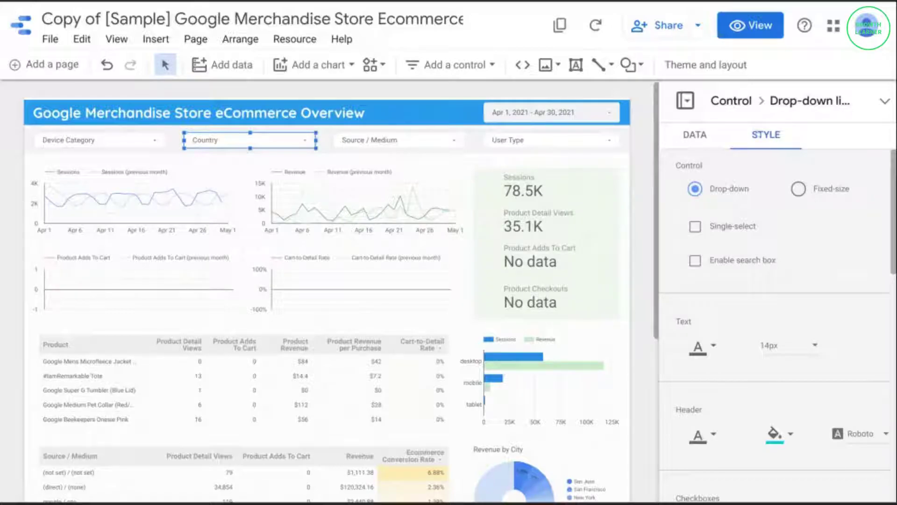
{"action": "left_click", "coordinate": [695, 260]}
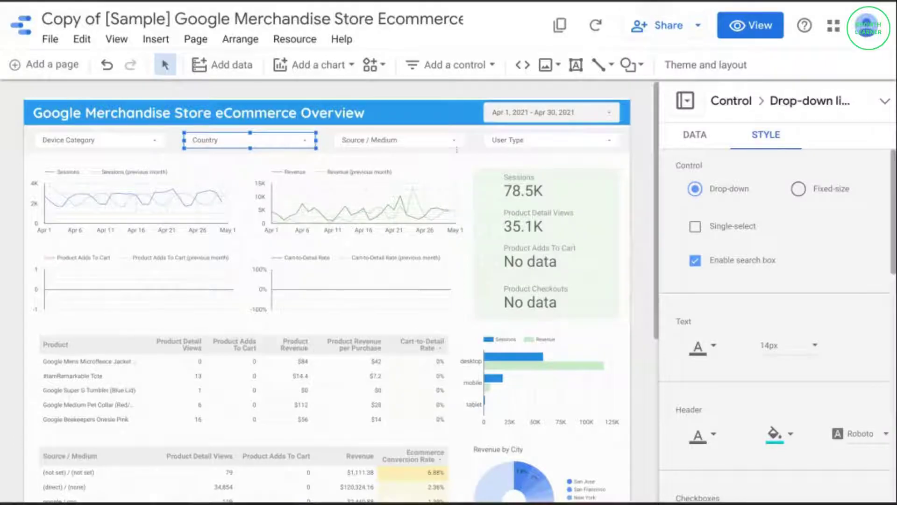
{"action": "left_click", "coordinate": [377, 137]}
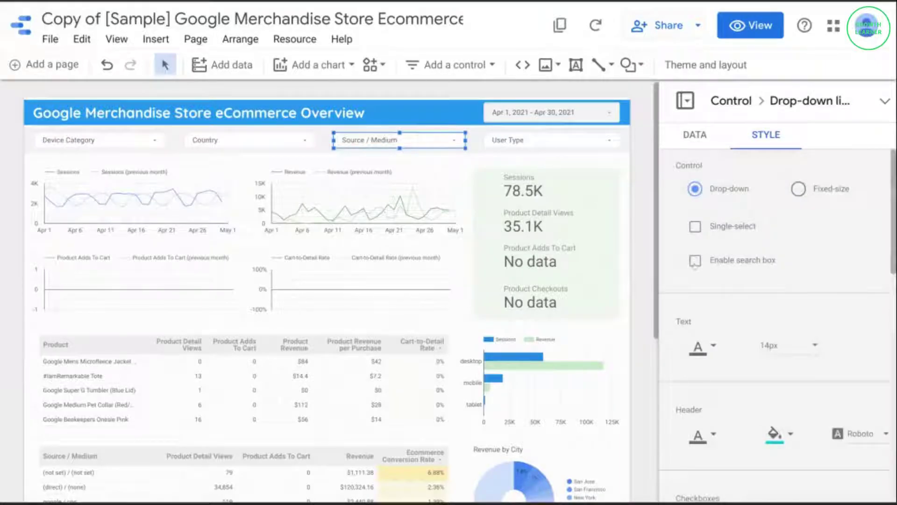
{"action": "left_click", "coordinate": [694, 261]}
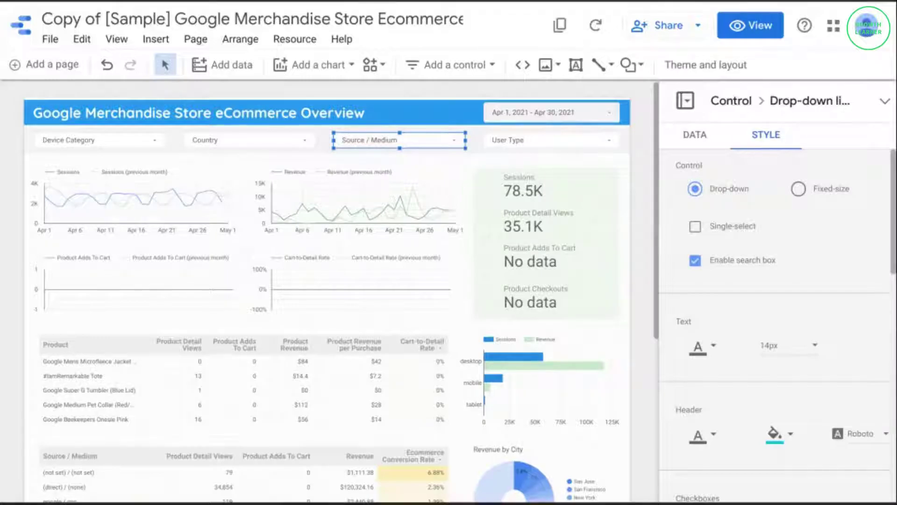
{"action": "left_click", "coordinate": [518, 138]}
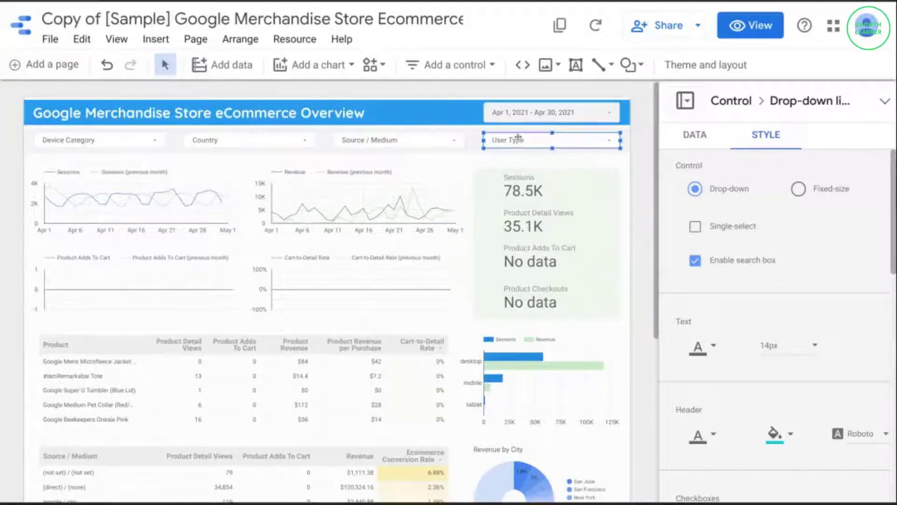
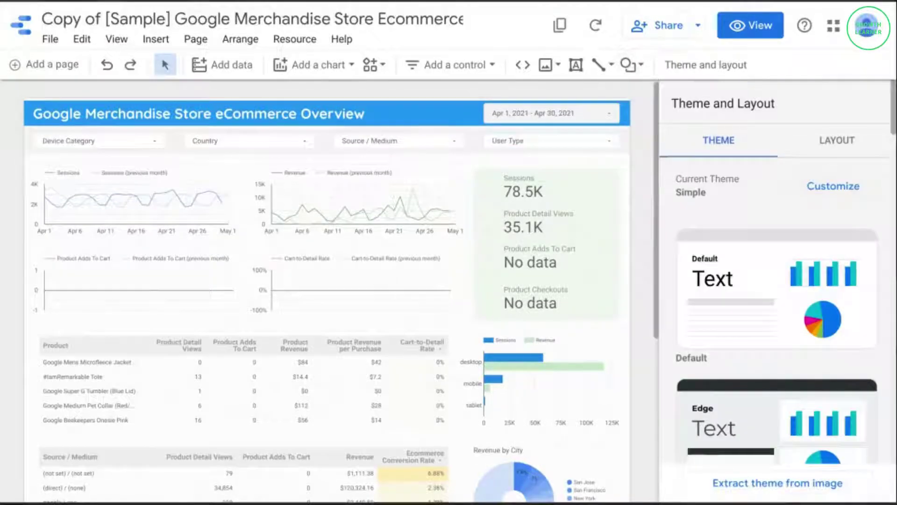
- Remove the Sessions time series chart below the Device Category filter by redoing its deletion
{"action": "scroll", "coordinate": [159, 250], "scroll_direction": "down", "scroll_amount": 1}
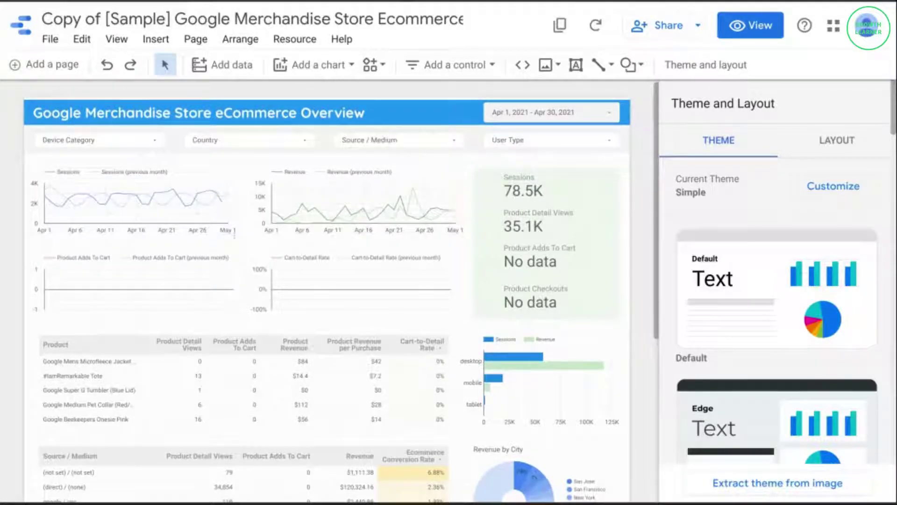
{"action": "left_click", "coordinate": [72, 193]}
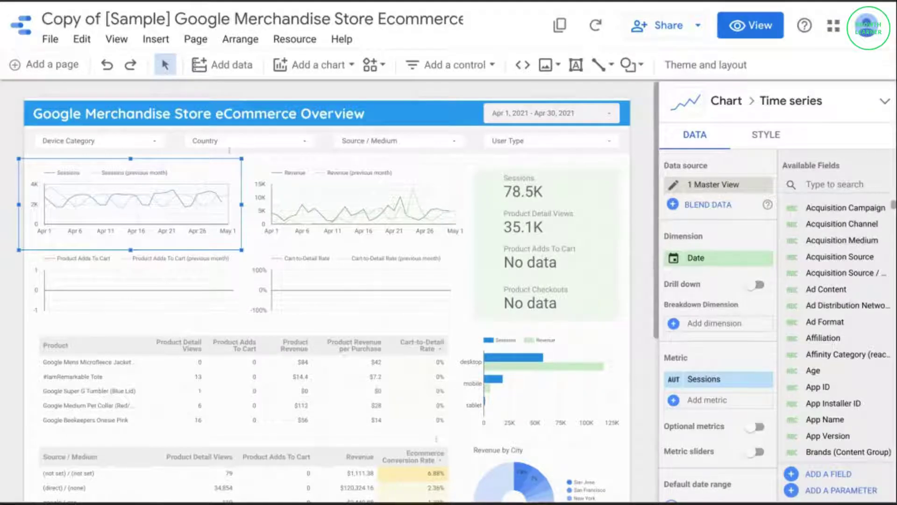
{"action": "key", "text": "ctrl+y"}
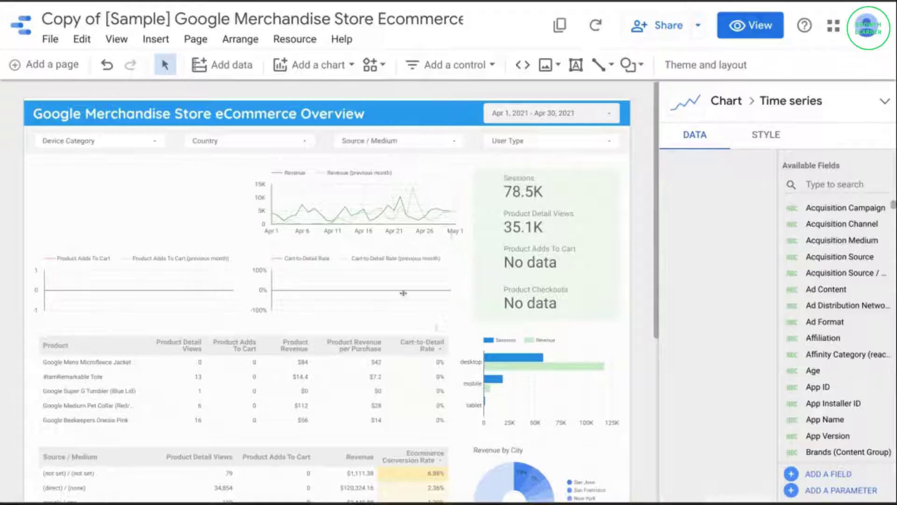
{"action": "left_click", "coordinate": [481, 215]}
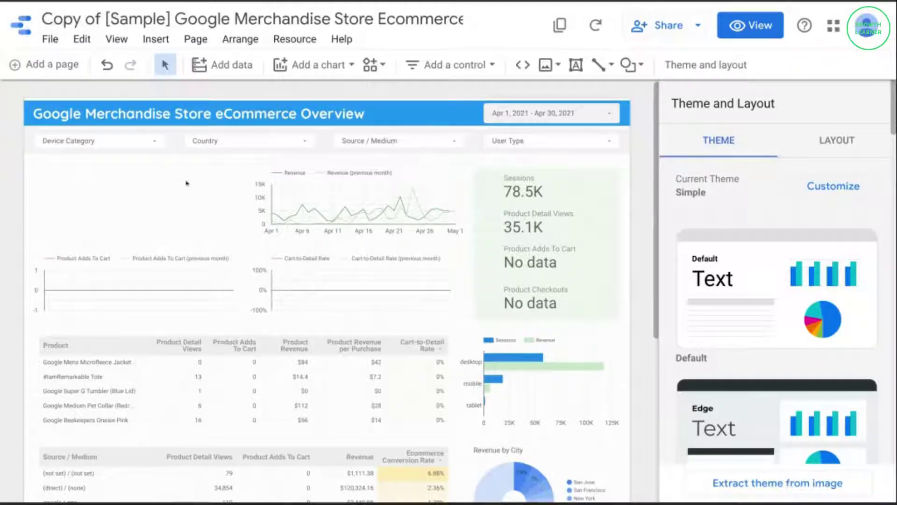
- Move the Revenue time series chart down over the Product Adds To Cart and Product Checkouts scorecards
{"action": "left_click", "coordinate": [512, 190]}
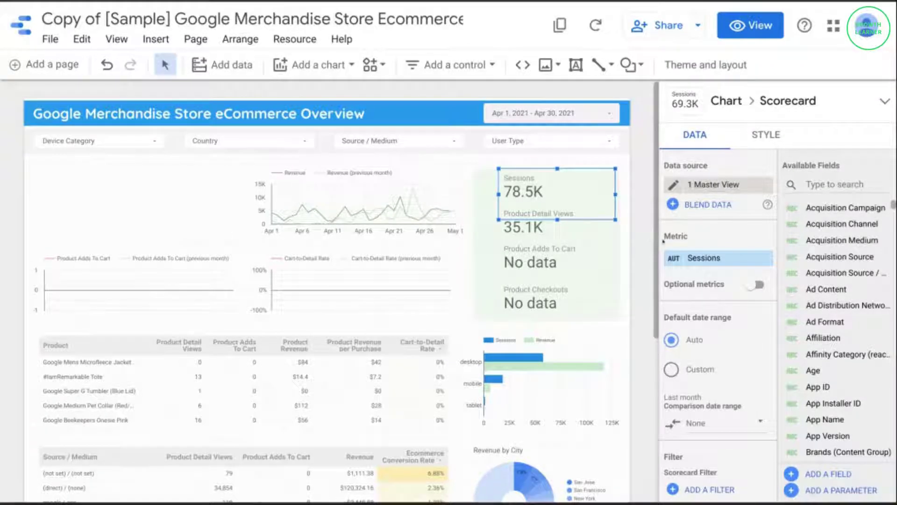
{"action": "left_click_drag", "start_coordinate": [329, 209], "coordinate": [490, 283]}
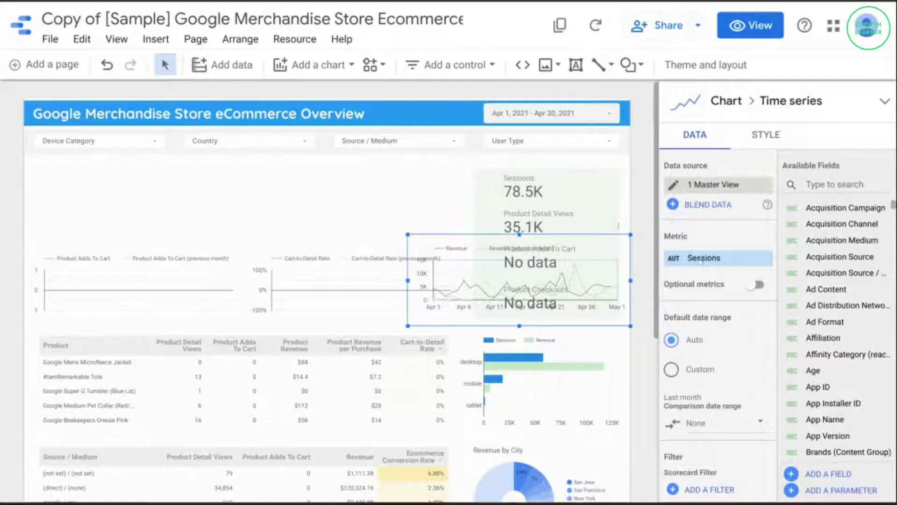
- Change the Sessions scorecard's metric to Transactions
{"action": "left_click", "coordinate": [520, 187]}
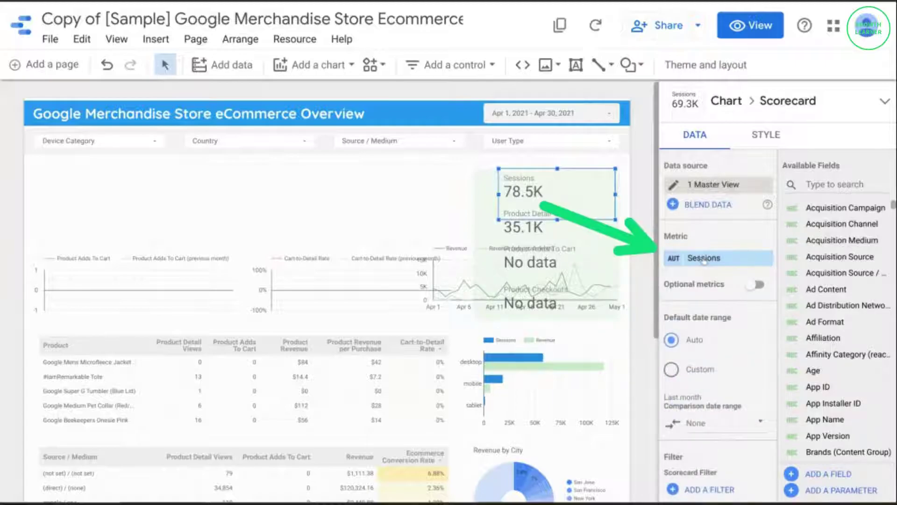
{"action": "left_click", "coordinate": [703, 258]}
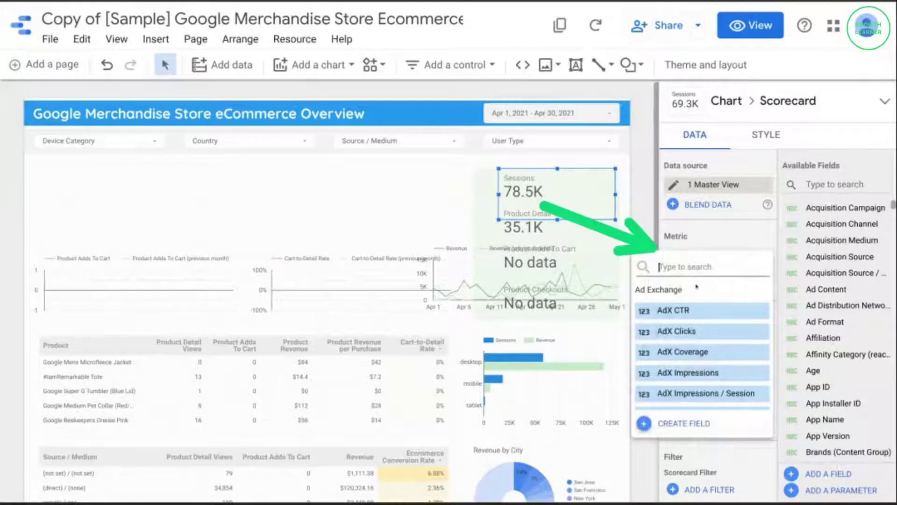
{"action": "type", "text": "tra"}
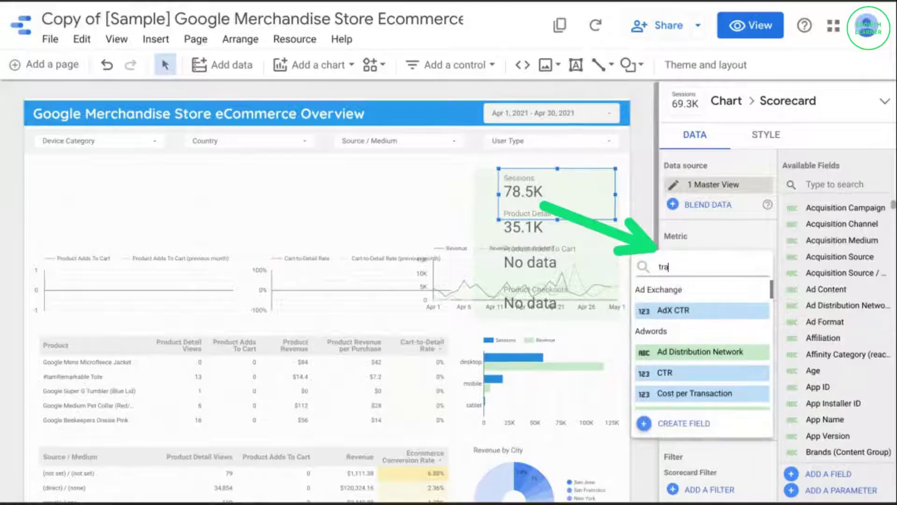
{"action": "type", "text": "nsactions"}
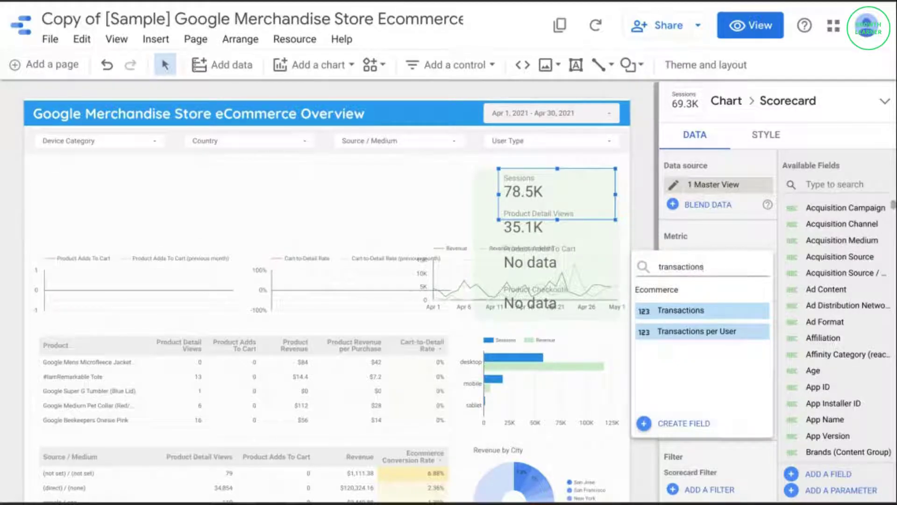
{"action": "left_click", "coordinate": [705, 316]}
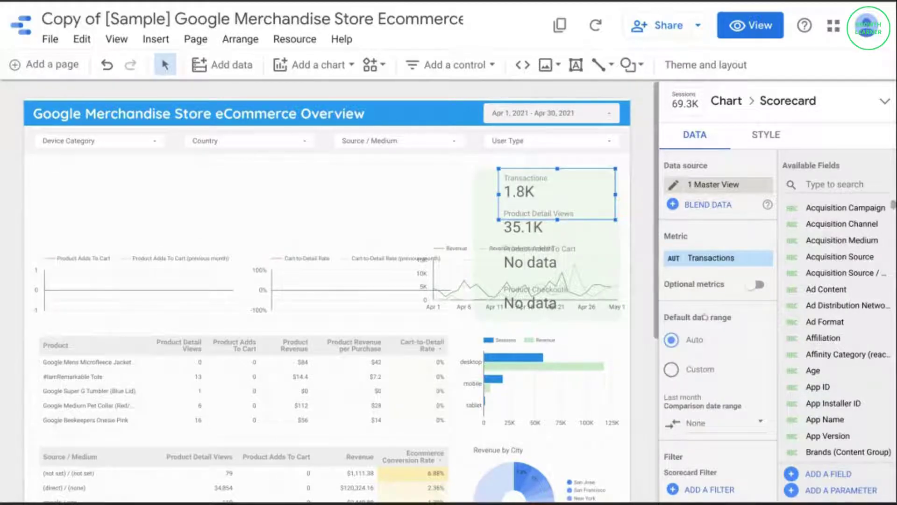
- Compare the Transactions scorecard with the previous year and move it below the Device Category filter
{"action": "scroll", "coordinate": [703, 407], "scroll_direction": "down", "scroll_amount": 1}
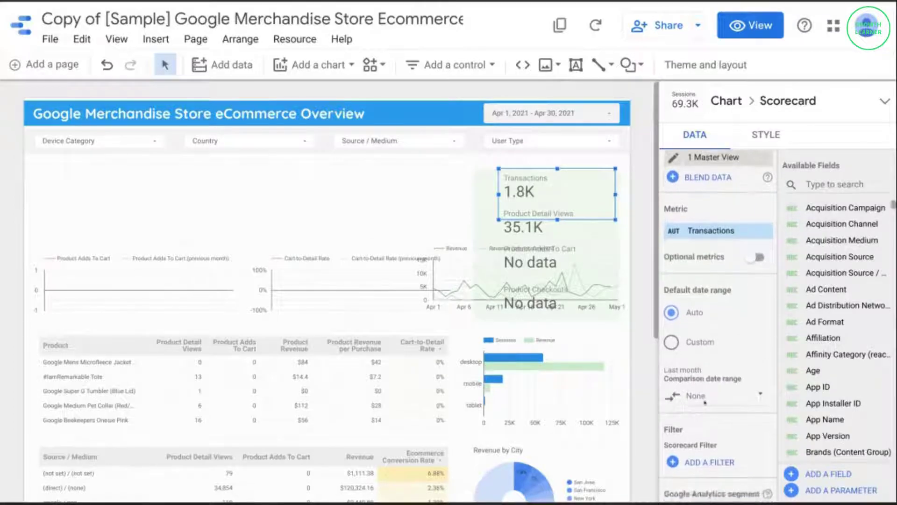
{"action": "left_click", "coordinate": [709, 409]}
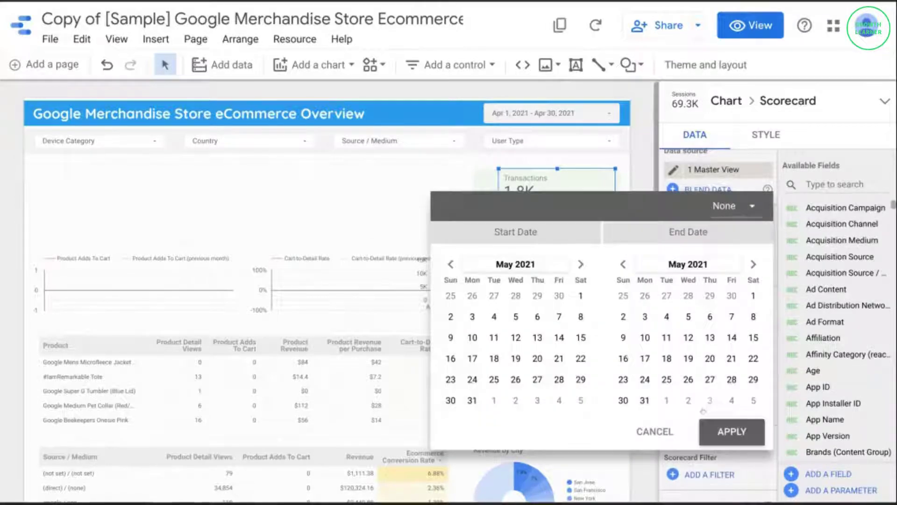
{"action": "left_click", "coordinate": [729, 203]}
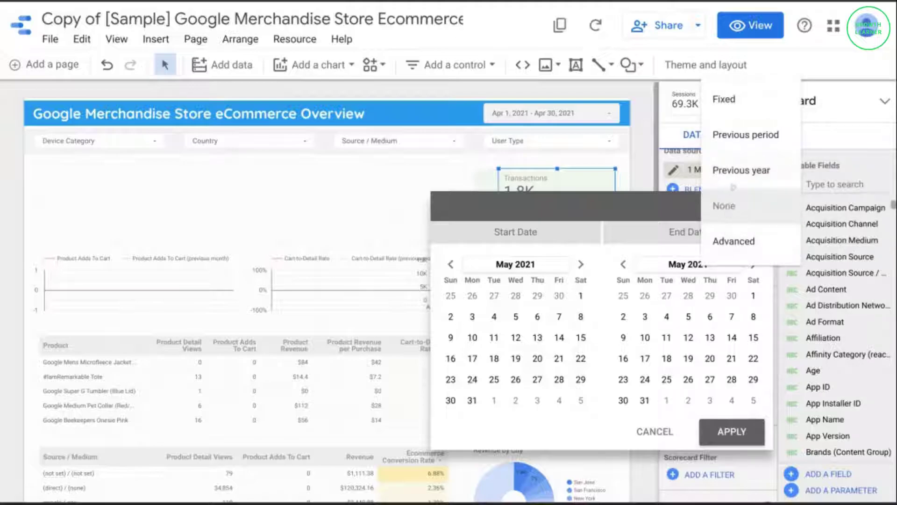
{"action": "left_click", "coordinate": [734, 172]}
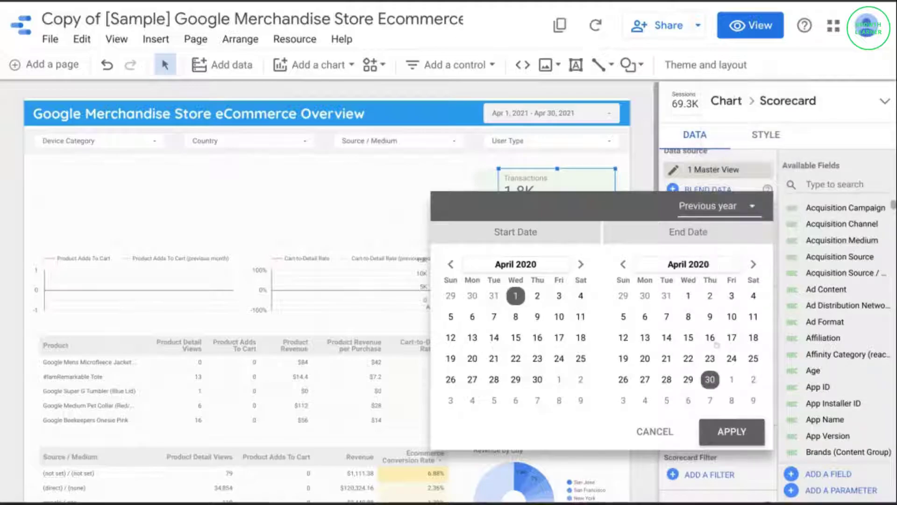
{"action": "left_click", "coordinate": [731, 431]}
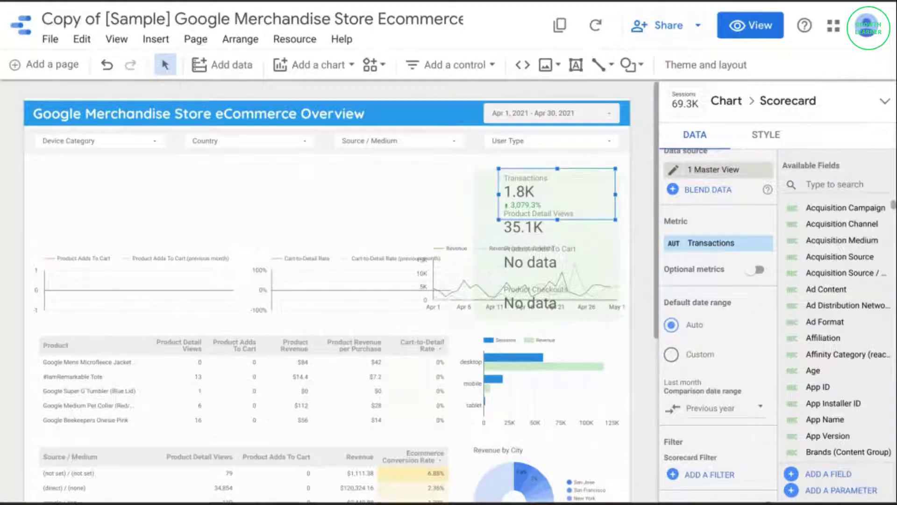
{"action": "left_click_drag", "start_coordinate": [547, 189], "coordinate": [90, 177]}
- Change the Product Detail Views scorecard's metric to Revenue
{"action": "left_click", "coordinate": [523, 219]}
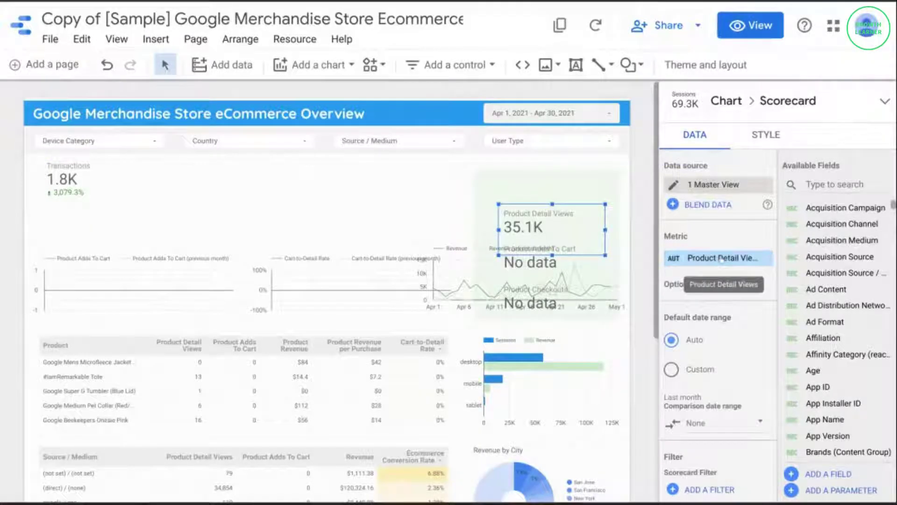
{"action": "left_click", "coordinate": [724, 259]}
{"action": "type", "text": "revenue"}
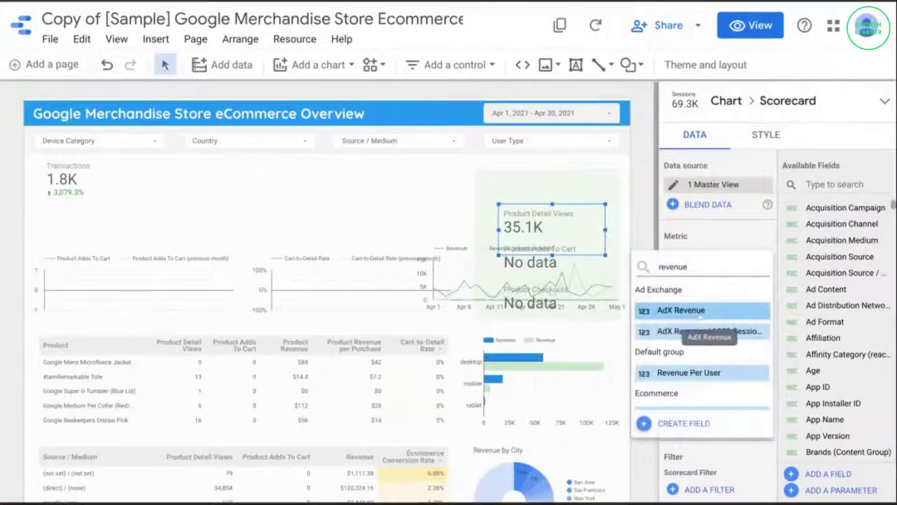
{"action": "scroll", "coordinate": [699, 337], "scroll_direction": "down", "scroll_amount": 3}
{"action": "left_click", "coordinate": [672, 387]}
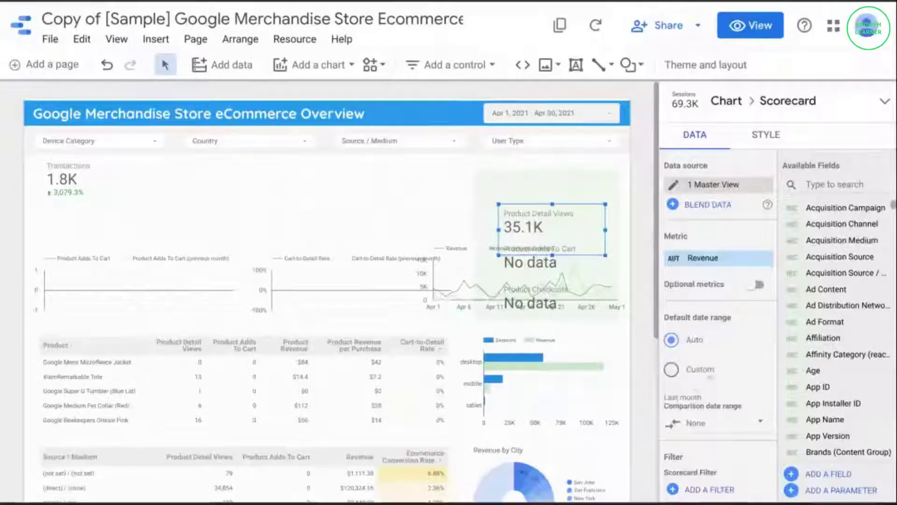
- Set the Revenue scorecard's comparison date range to Previous year and place it below the Country filter
{"action": "left_click", "coordinate": [687, 422]}
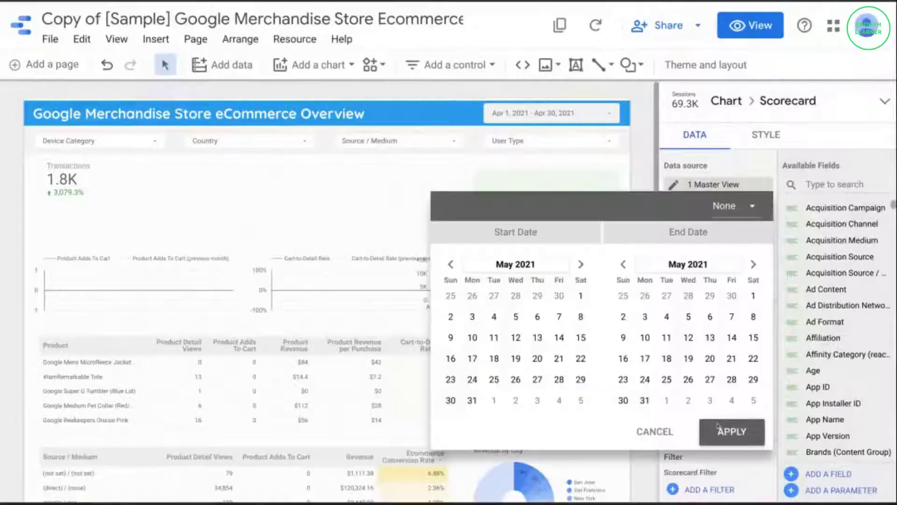
{"action": "left_click", "coordinate": [730, 207]}
{"action": "left_click", "coordinate": [743, 171]}
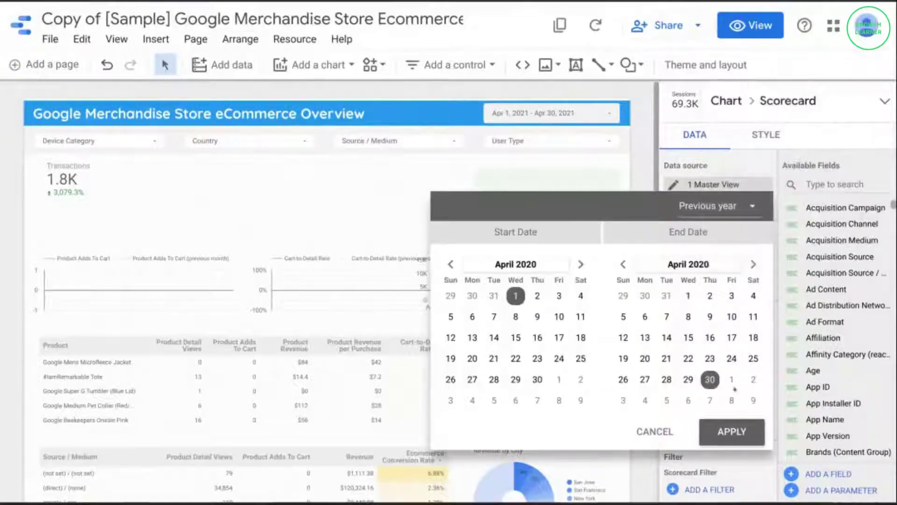
{"action": "left_click", "coordinate": [732, 431]}
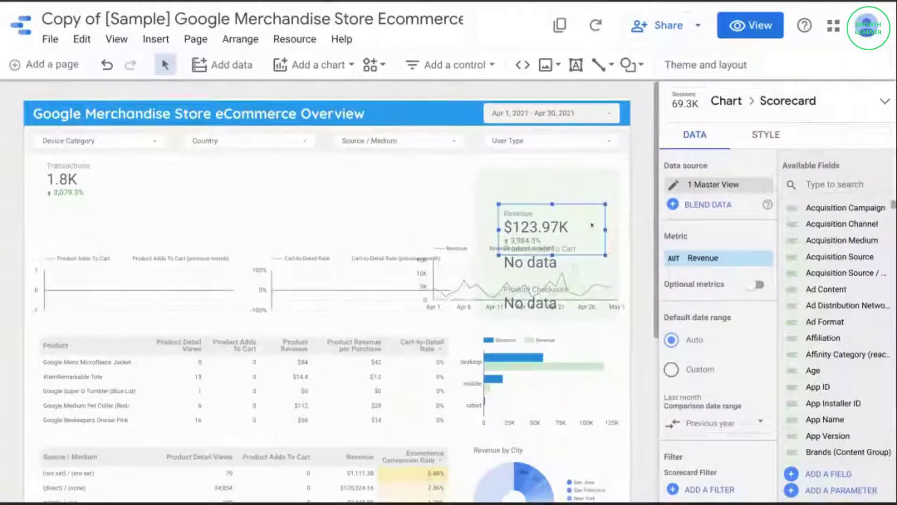
{"action": "left_click_drag", "start_coordinate": [565, 227], "coordinate": [264, 177]}
- Replace the Product Adds To Cart scorecard's metric with Ecommerce Conversion Rate
{"action": "left_click", "coordinate": [540, 249]}
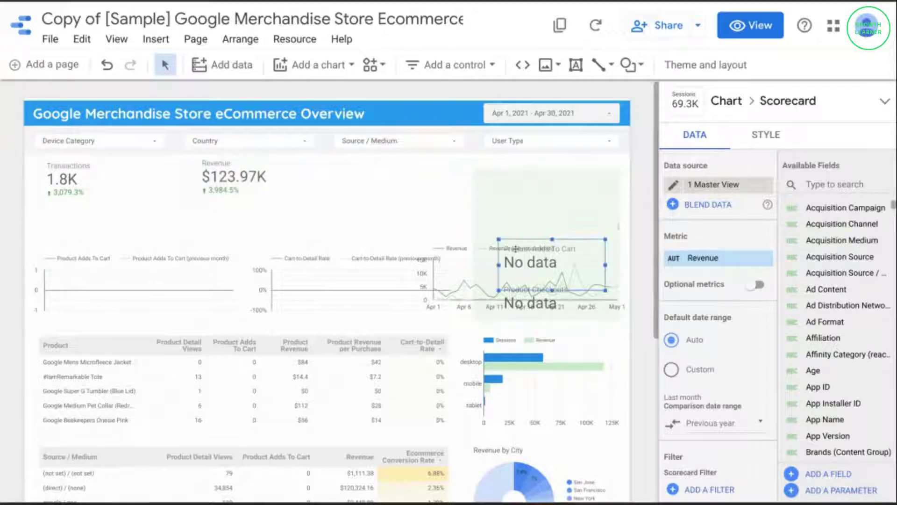
{"action": "left_click", "coordinate": [707, 262]}
{"action": "type", "text": "ecommerce"}
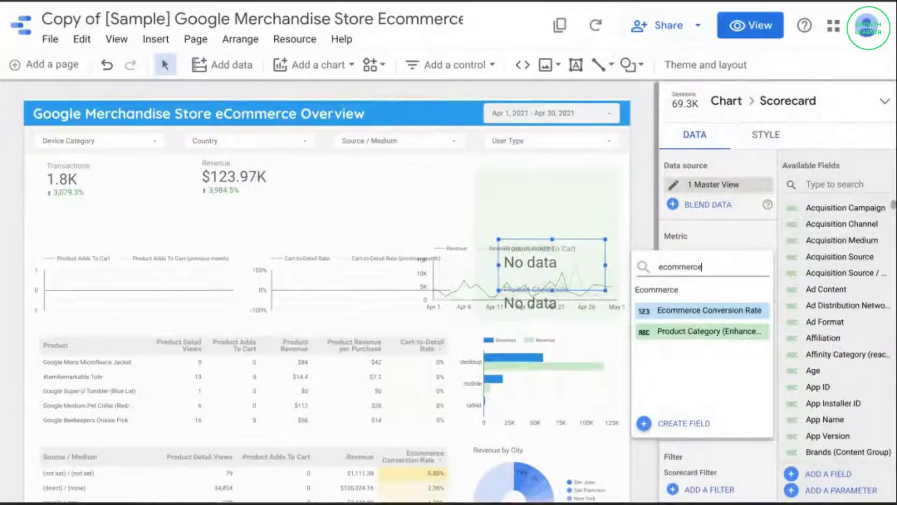
{"action": "left_click", "coordinate": [708, 310]}
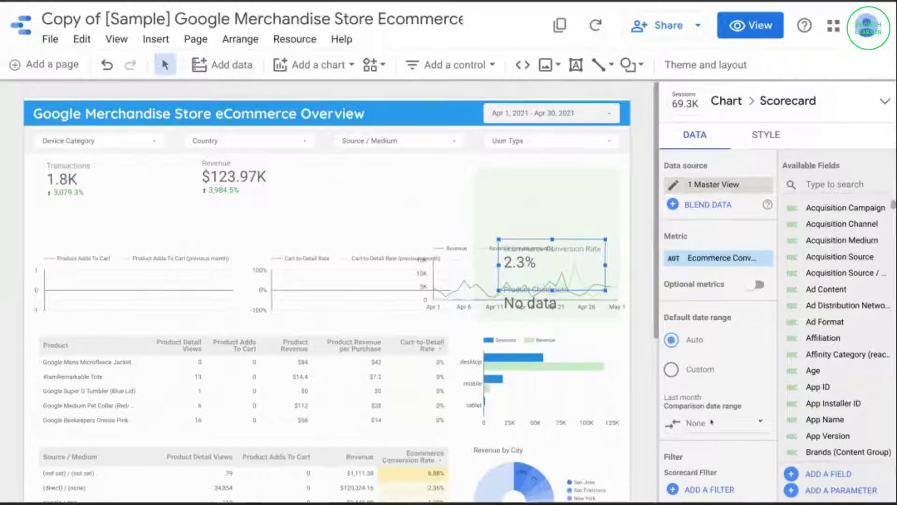
- Add a previous year comparison to the Ecommerce Conversion Rate scorecard and move it below the Source / Medium filter
{"action": "left_click", "coordinate": [702, 422]}
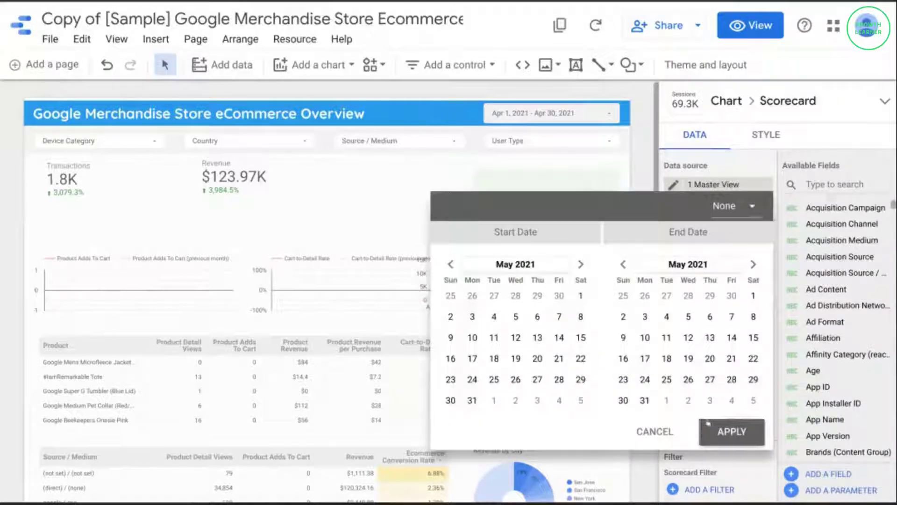
{"action": "left_click", "coordinate": [732, 211]}
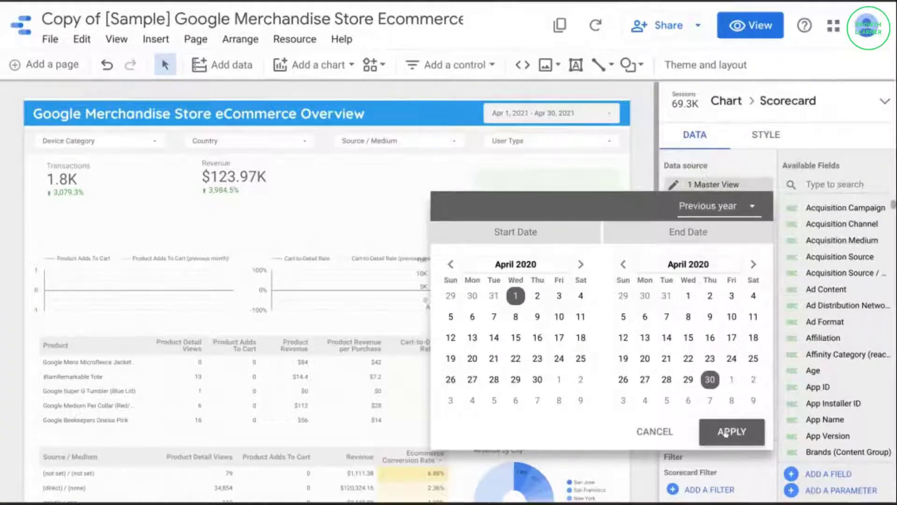
{"action": "left_click", "coordinate": [725, 433]}
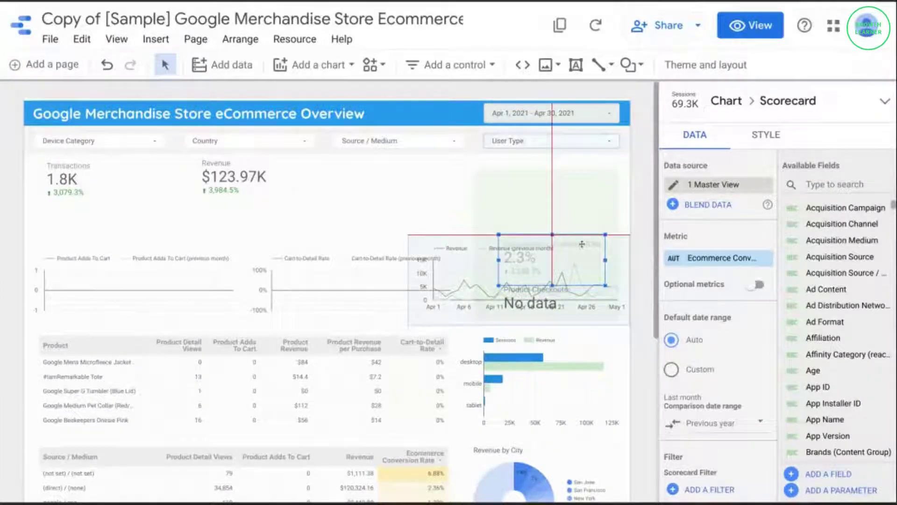
{"action": "left_click_drag", "start_coordinate": [535, 253], "coordinate": [383, 174]}
- Change the Product Checkouts scorecard's metric to Avg. Order Value
{"action": "left_click", "coordinate": [590, 267]}
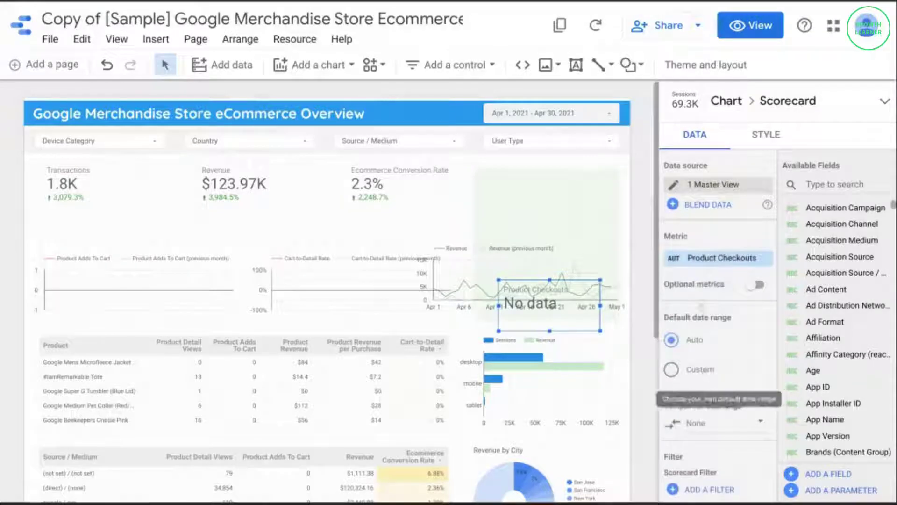
{"action": "left_click", "coordinate": [719, 259]}
{"action": "type", "text": "avg. o"}
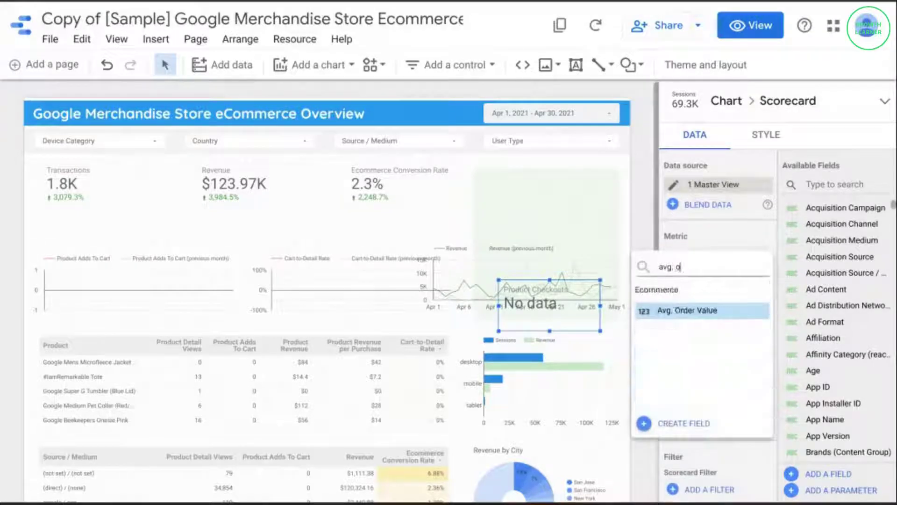
{"action": "left_click", "coordinate": [676, 310]}
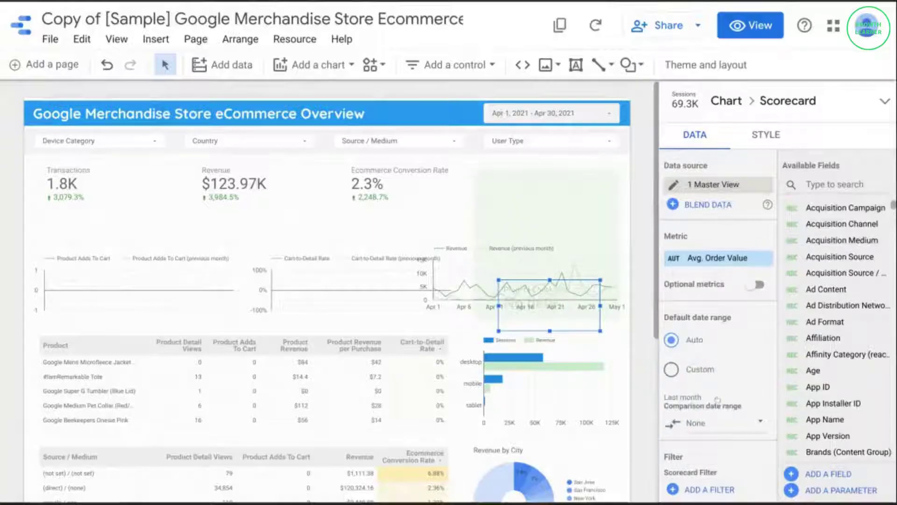
- Compare the Avg. Order Value scorecard with the previous year and place it below the User Type filter, in line with the other scorecards
{"action": "left_click", "coordinate": [709, 425]}
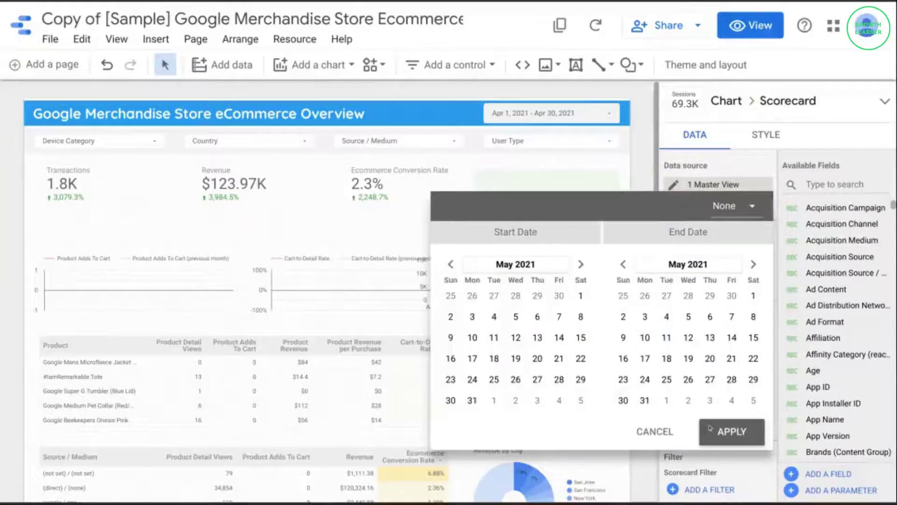
{"action": "left_click", "coordinate": [714, 214]}
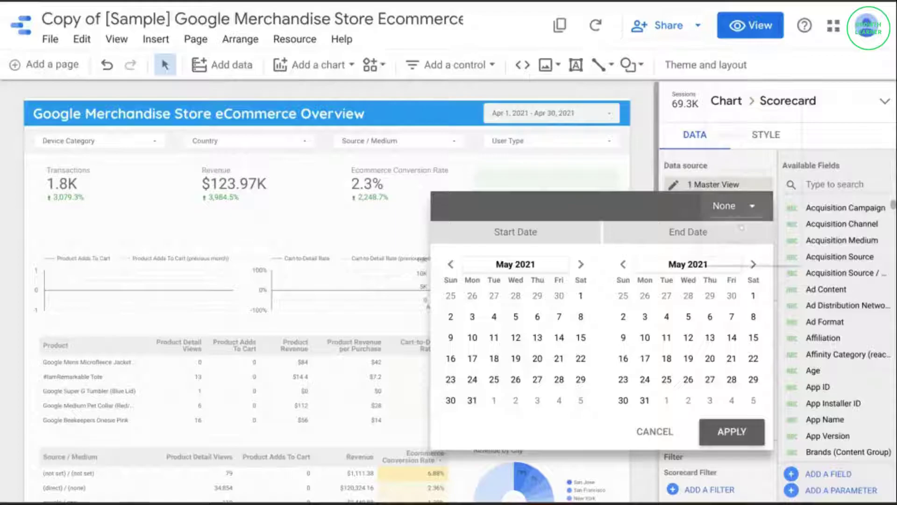
{"action": "left_click", "coordinate": [742, 169]}
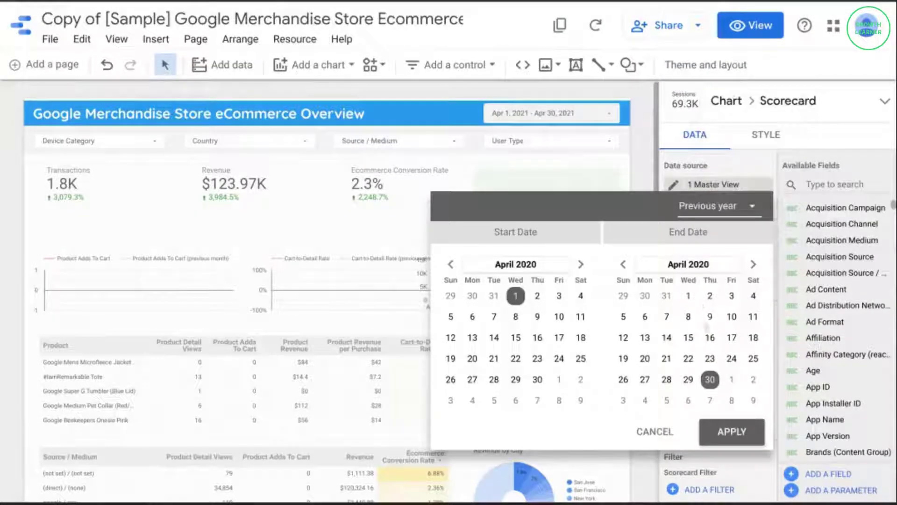
{"action": "left_click", "coordinate": [720, 431]}
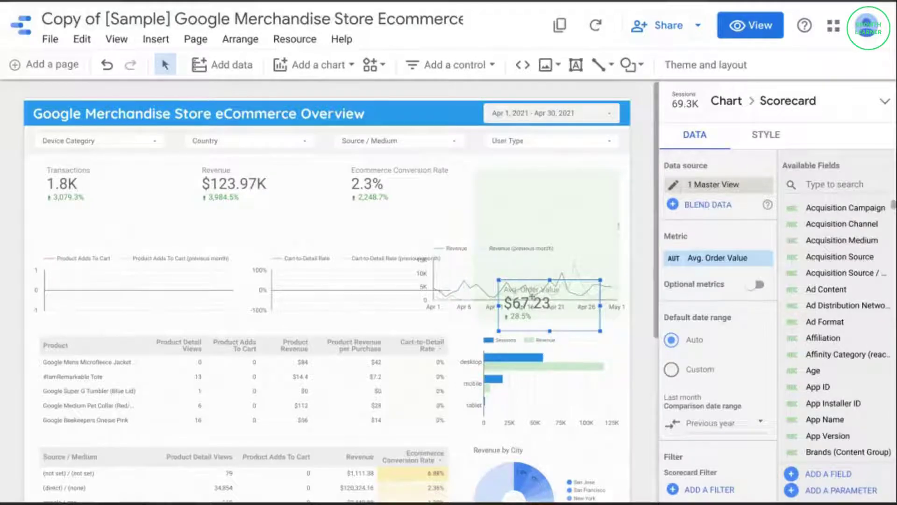
{"action": "left_click_drag", "start_coordinate": [531, 295], "coordinate": [537, 267]}
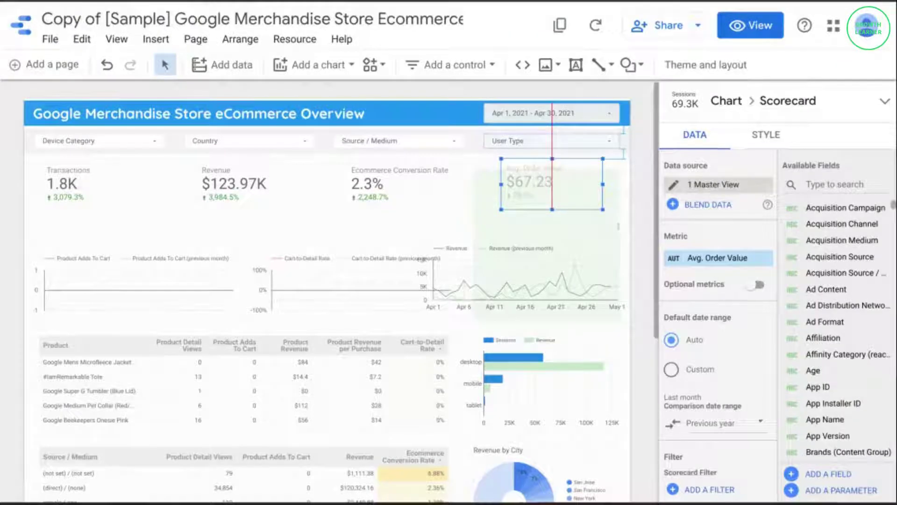
{"action": "mouse_move", "coordinate": [552, 184]}
{"action": "left_mouse_down"}
{"action": "mouse_move", "coordinate": [559, 189]}
{"action": "mouse_move", "coordinate": [552, 186]}
{"action": "left_mouse_up"}
- Reshape the light green background rectangle into a wide, short band behind the four scorecards
{"action": "left_click", "coordinate": [583, 237]}
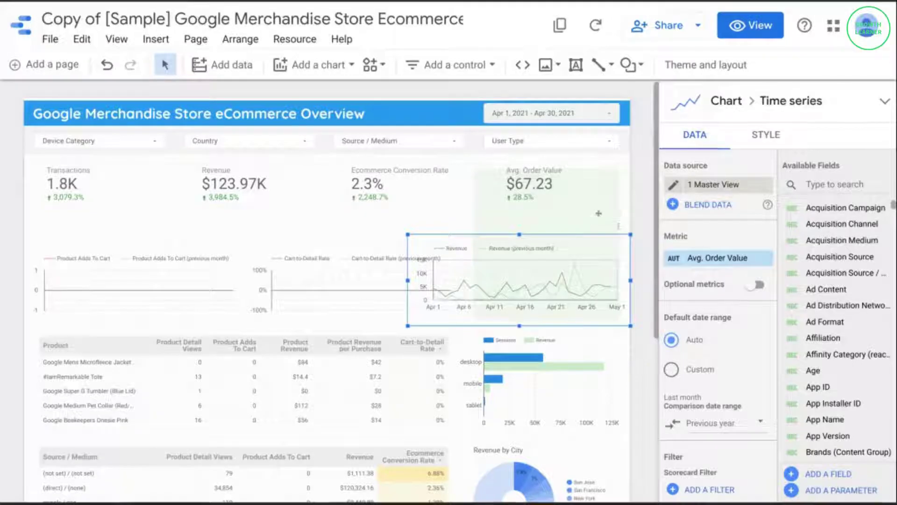
{"action": "left_click", "coordinate": [494, 180]}
{"action": "left_click", "coordinate": [470, 311]}
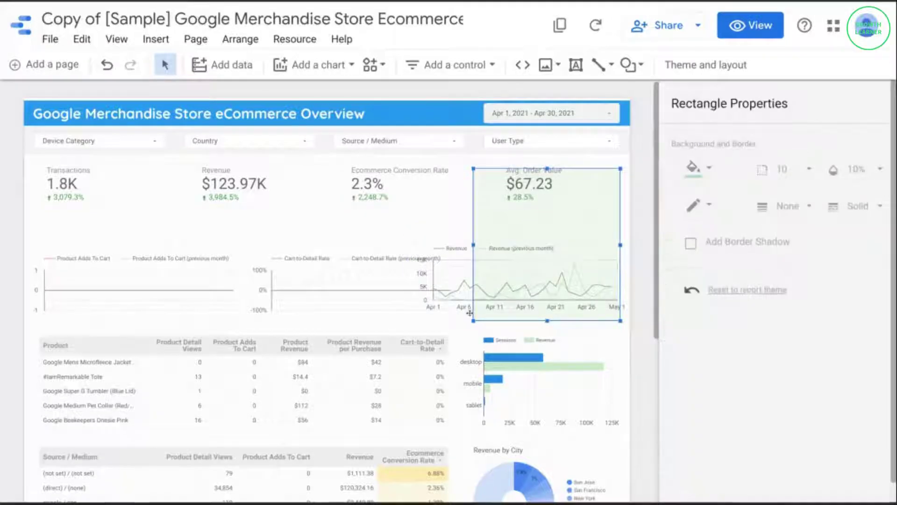
{"action": "left_click_drag", "start_coordinate": [469, 310], "coordinate": [35, 208]}
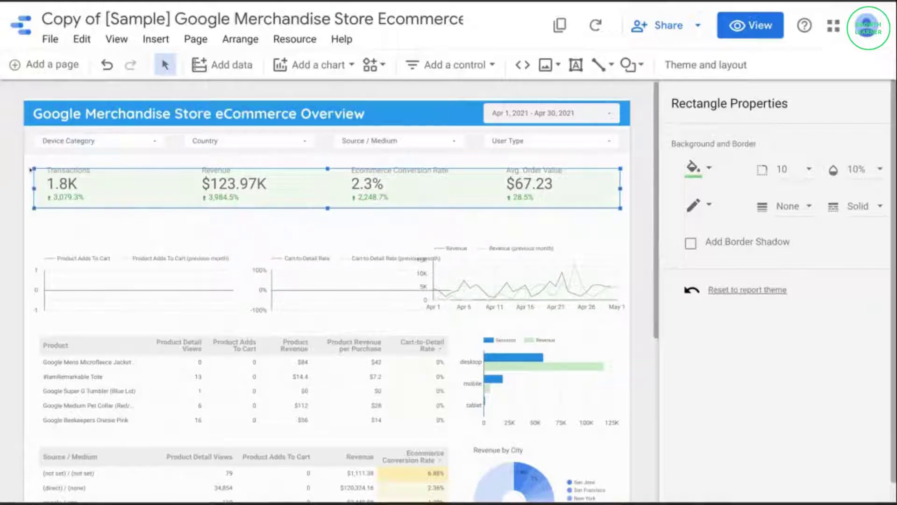
{"action": "left_click_drag", "start_coordinate": [30, 169], "coordinate": [30, 159]}
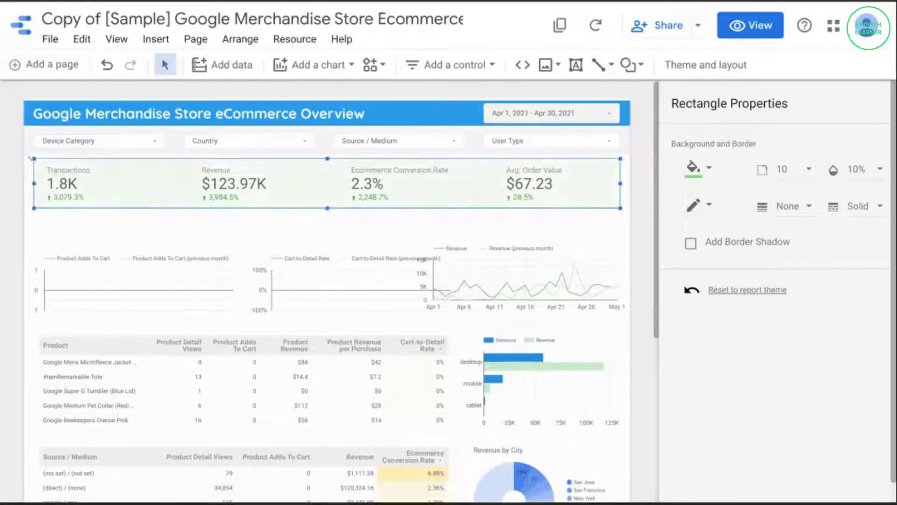
- Change the Product Adds To Cart time series metric to Transactions and compare it with the previous year
{"action": "left_click", "coordinate": [160, 276]}
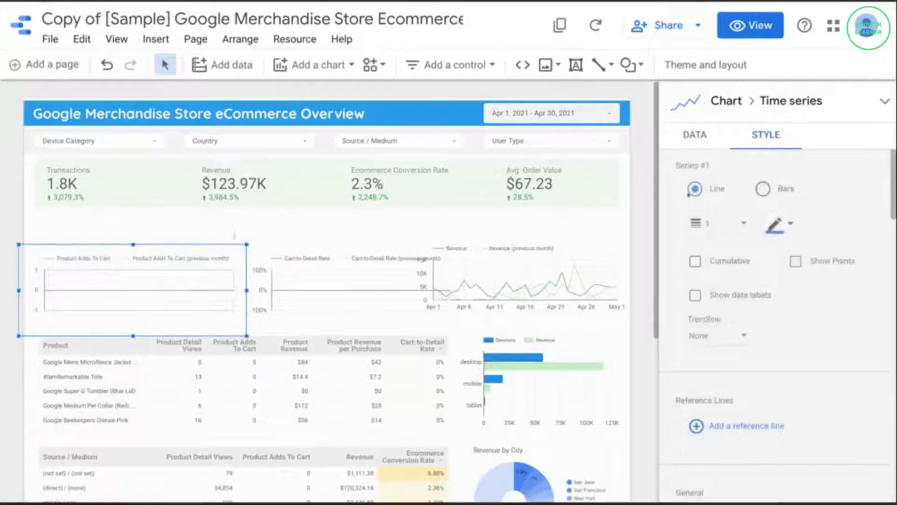
{"action": "left_click", "coordinate": [700, 143]}
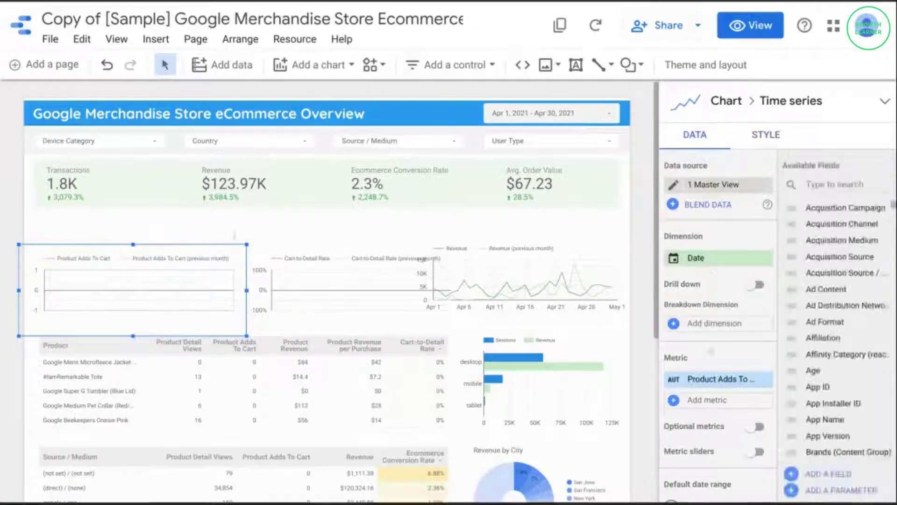
{"action": "left_click", "coordinate": [707, 379]}
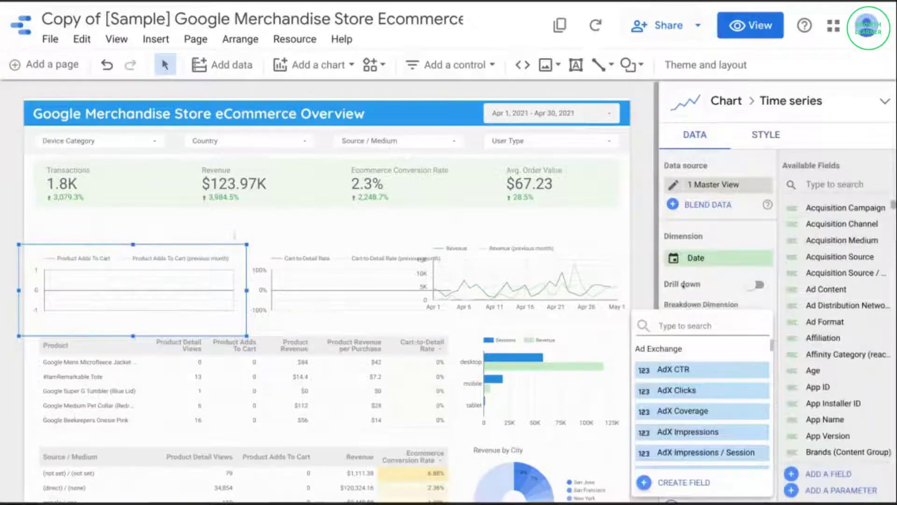
{"action": "type", "text": "transac"}
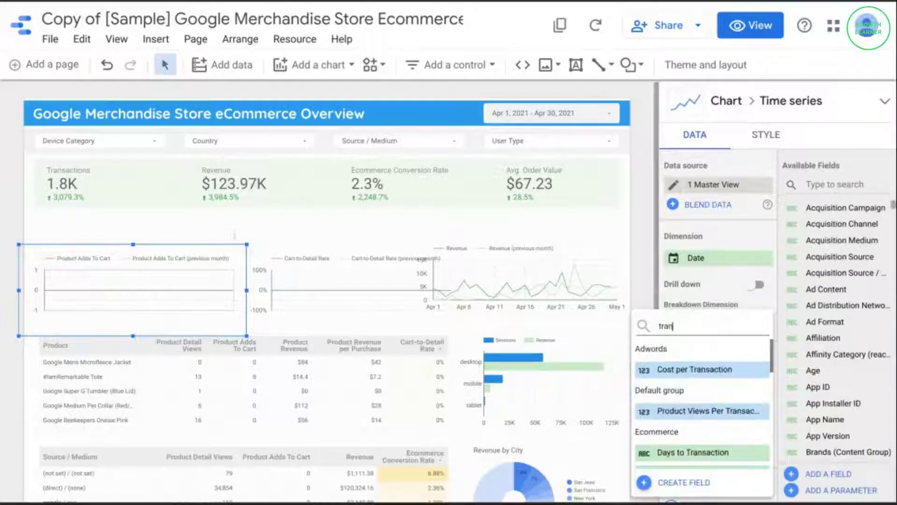
{"action": "left_click", "coordinate": [700, 468]}
{"action": "left_click", "coordinate": [643, 215]}
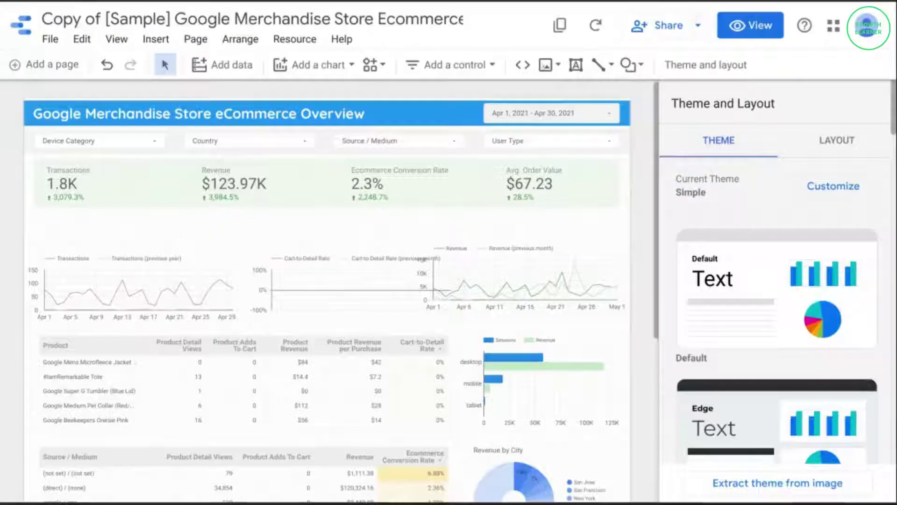
- Add a text box titled "Transactions Over Time" above the Transactions chart
{"action": "left_click", "coordinate": [576, 64]}
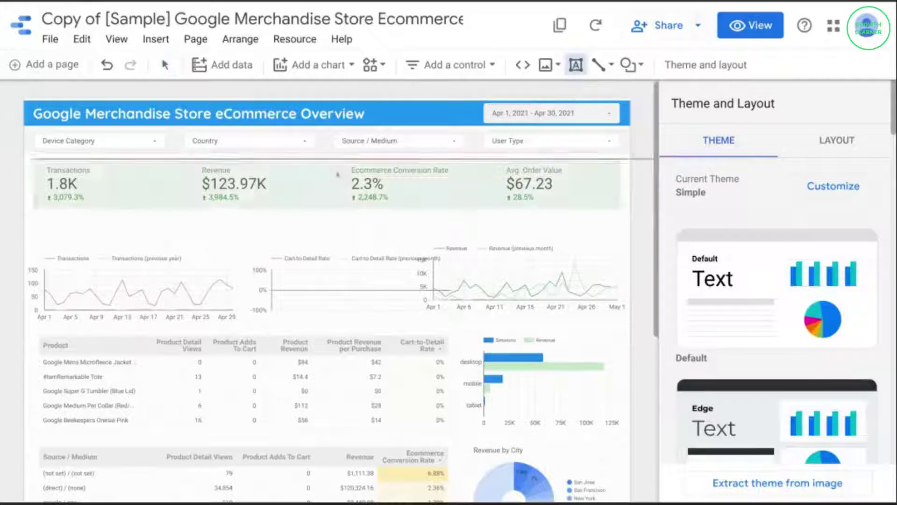
{"action": "left_click_drag", "start_coordinate": [40, 234], "coordinate": [186, 255]}
{"action": "type", "text": "Transactions Over Time"}
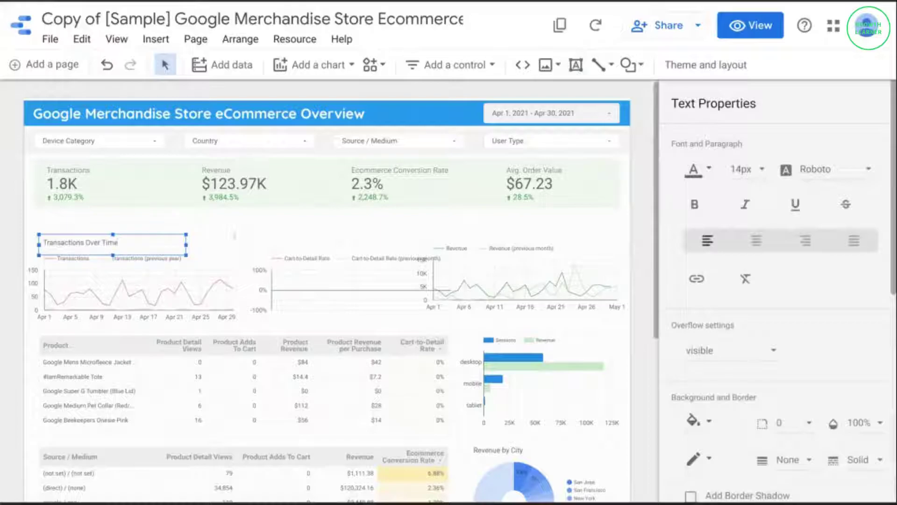
- Move the Cart-to-Detail Rate chart to the page's right side and place the Revenue chart in the middle of the row
{"action": "left_click_drag", "start_coordinate": [353, 283], "coordinate": [556, 248]}
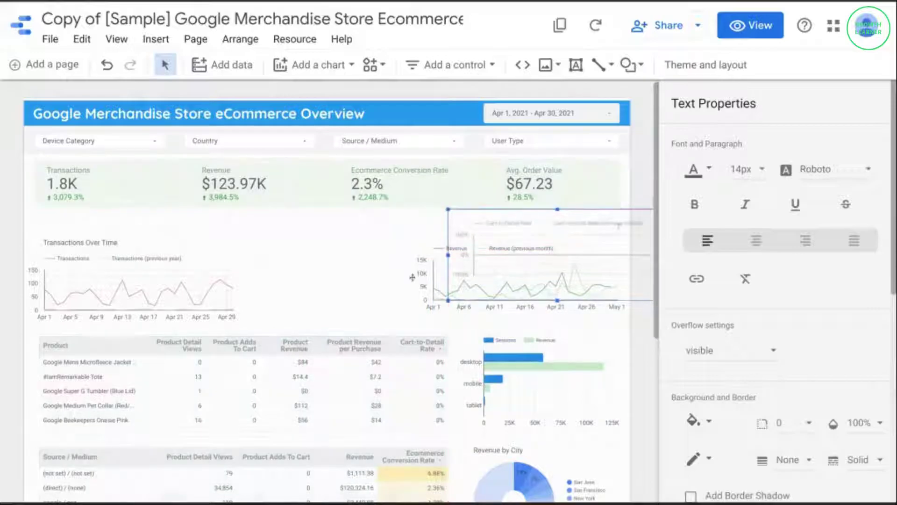
{"action": "left_click", "coordinate": [475, 276]}
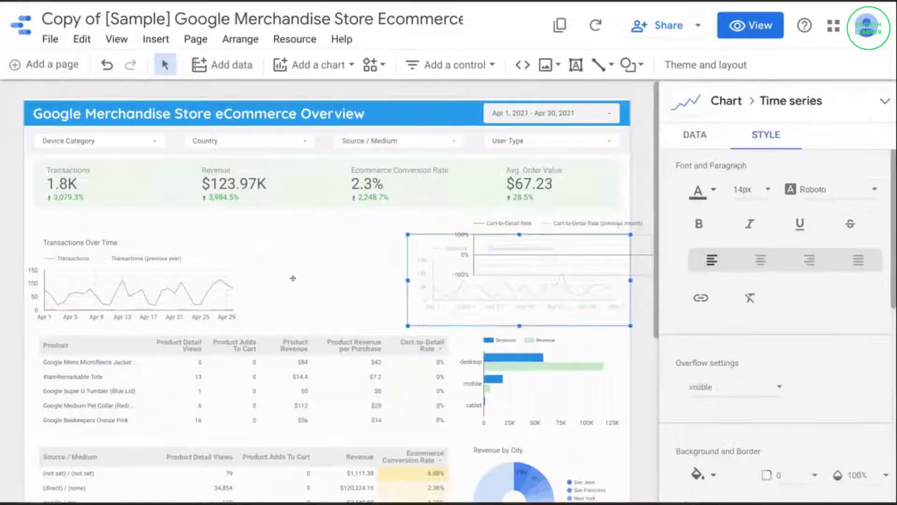
{"action": "left_click_drag", "start_coordinate": [474, 276], "coordinate": [351, 285]}
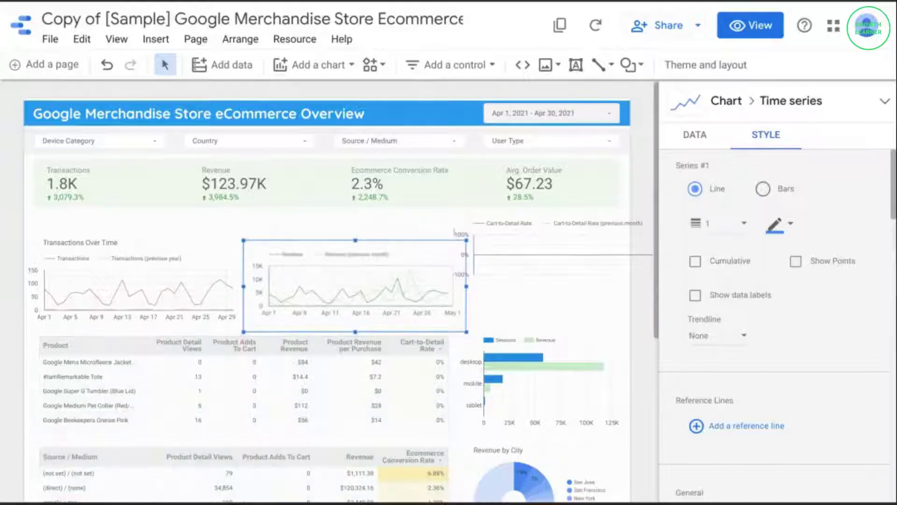
- Place a copy of the "Transactions Over Time" title above the Revenue chart and change its text to "Revenue Over Time"
{"action": "left_click", "coordinate": [118, 242]}
{"action": "left_click_drag", "start_coordinate": [118, 242], "coordinate": [332, 241]}
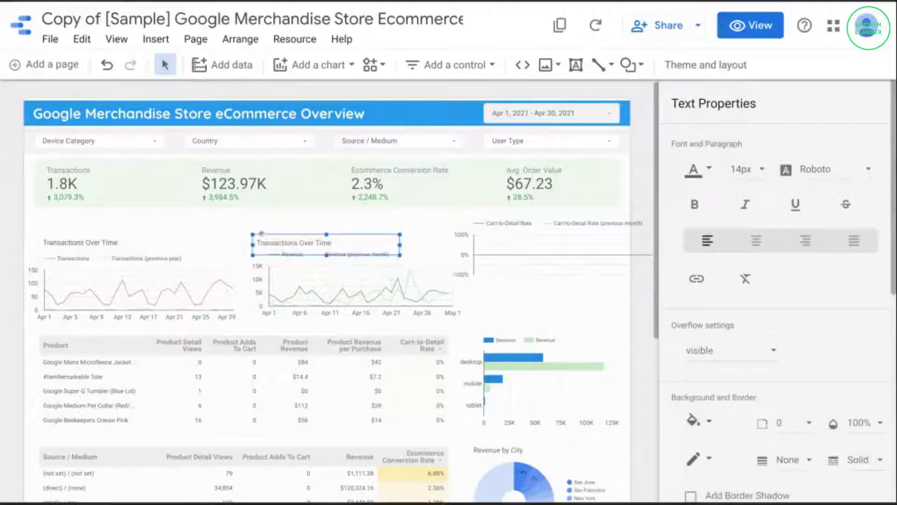
{"action": "double_click", "coordinate": [264, 242]}
{"action": "type", "text": "Revenue"}
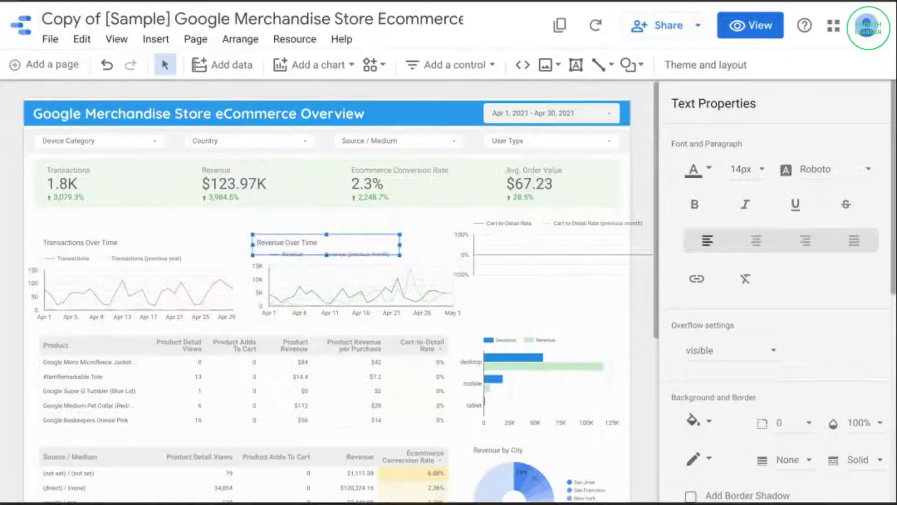
- Show the left Y-axis title on the Revenue time series chart
{"action": "left_click", "coordinate": [341, 267]}
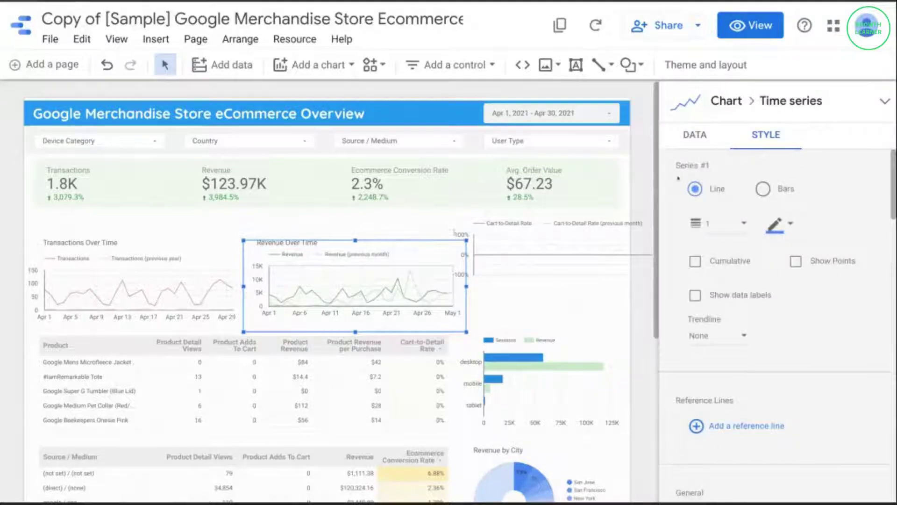
{"action": "scroll", "coordinate": [760, 269], "scroll_direction": "down", "scroll_amount": 4}
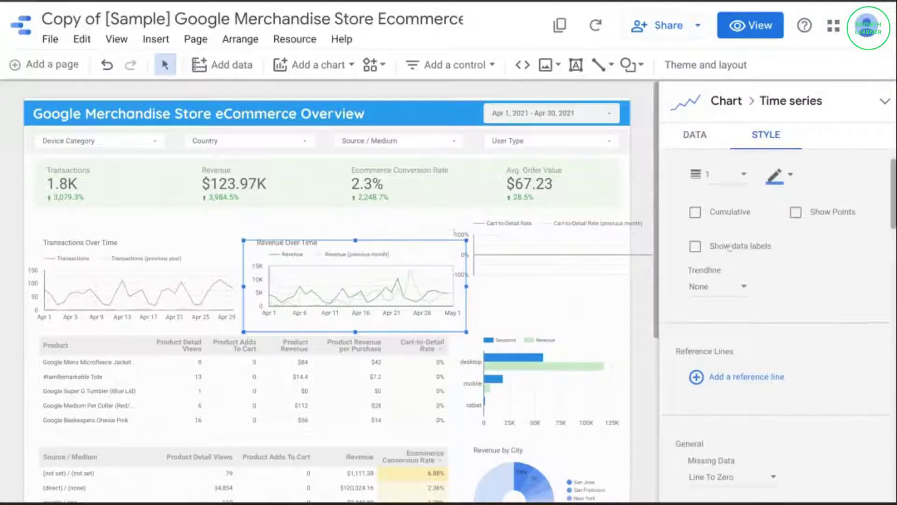
{"action": "scroll", "coordinate": [722, 265], "scroll_direction": "down", "scroll_amount": 8}
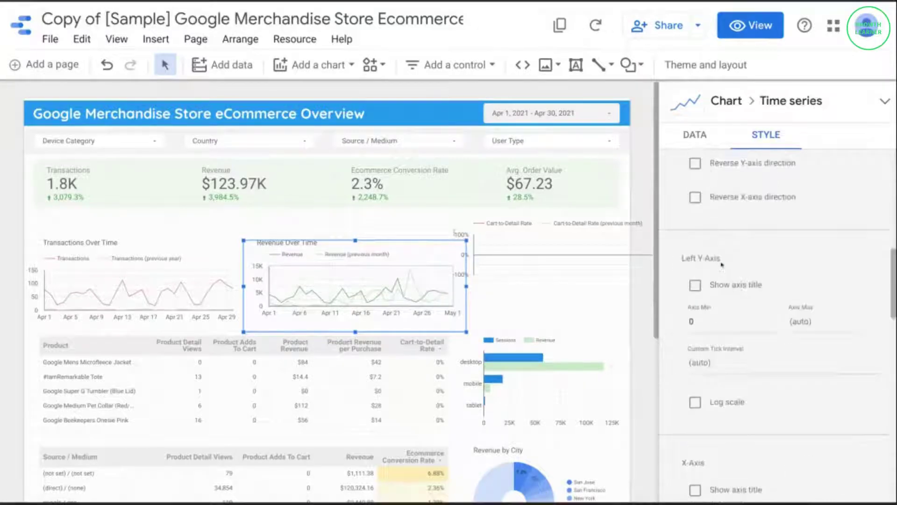
{"action": "left_click", "coordinate": [696, 267]}
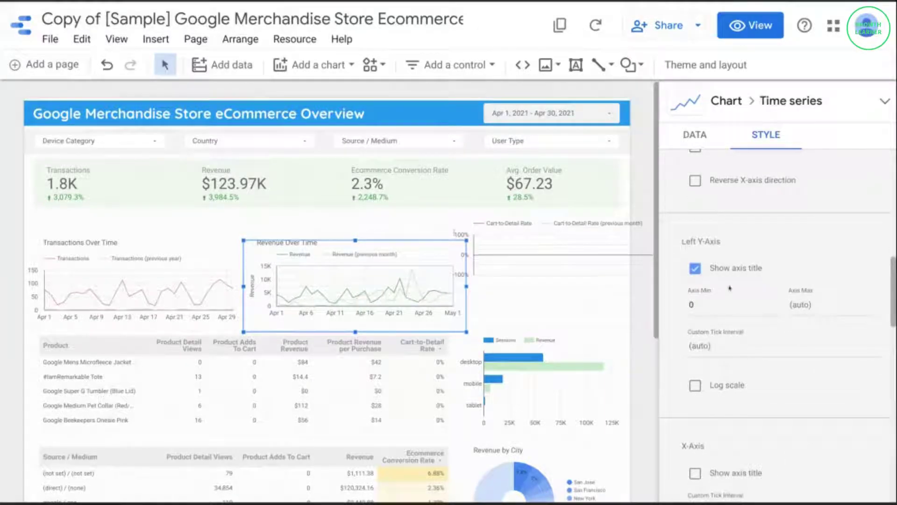
- Rename the Revenue chart's metric as "Revenue (S)"
{"action": "left_click", "coordinate": [695, 136]}
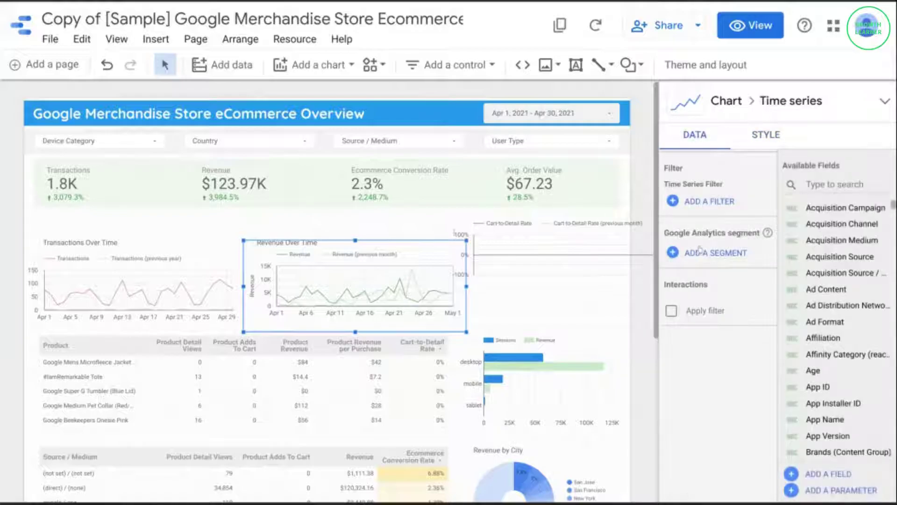
{"action": "scroll", "coordinate": [696, 248], "scroll_direction": "up", "scroll_amount": 4}
{"action": "left_click", "coordinate": [673, 226]}
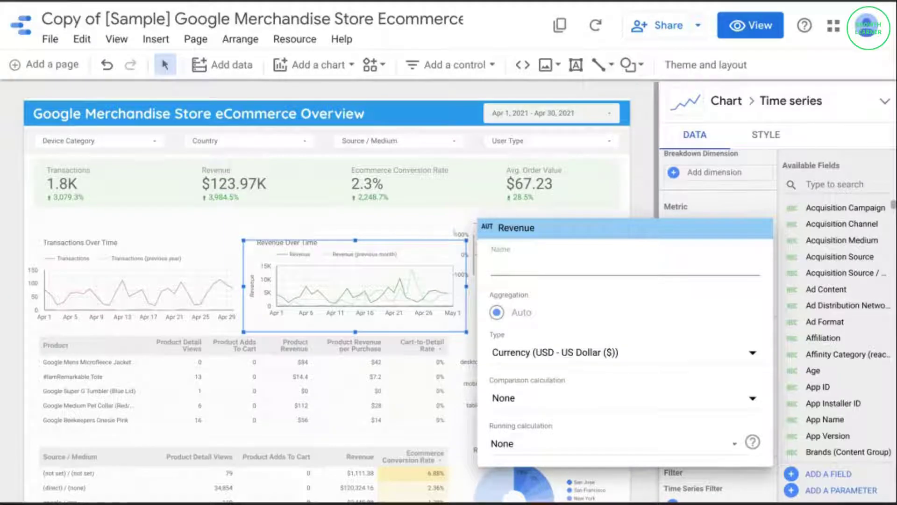
{"action": "type", "text": "(S)"}
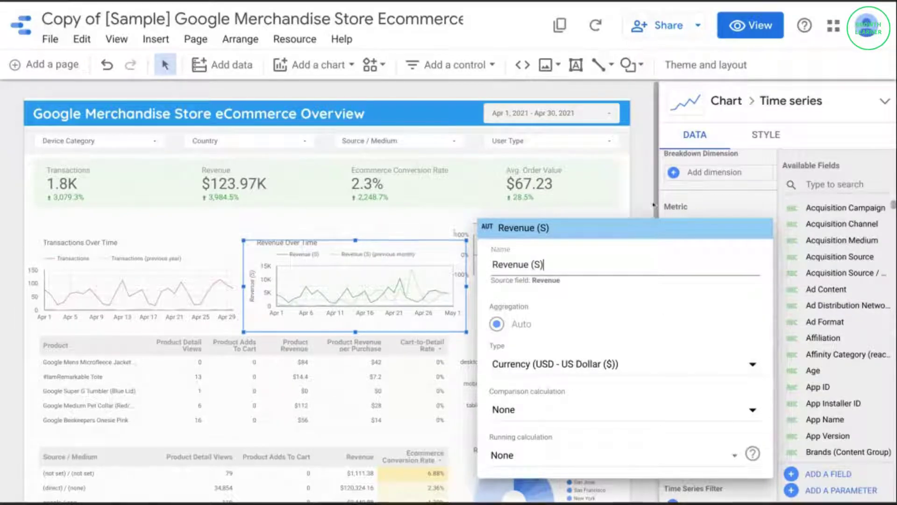
{"action": "left_click", "coordinate": [547, 232]}
- Move the Cart-to-Detail Rate chart down in line with the other time series and change its metric to Avg. Order Value
{"action": "left_click", "coordinate": [537, 253]}
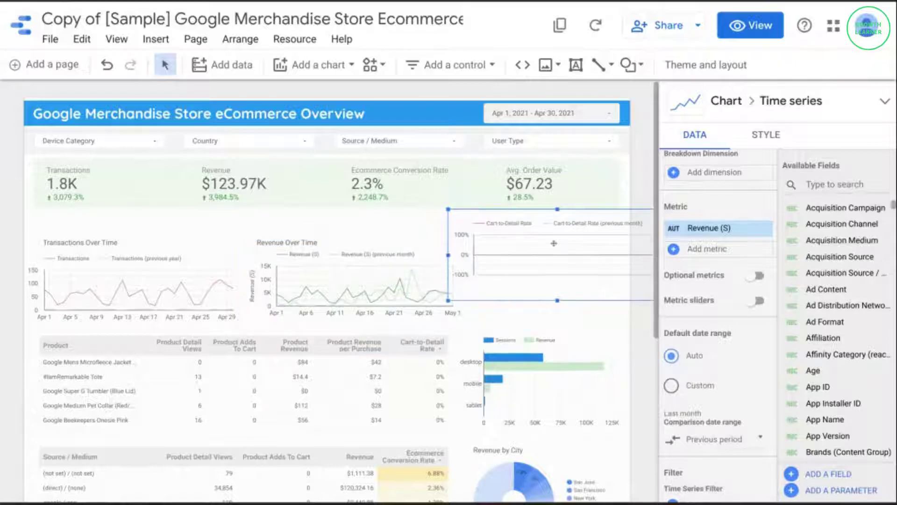
{"action": "left_click_drag", "start_coordinate": [548, 250], "coordinate": [544, 284]}
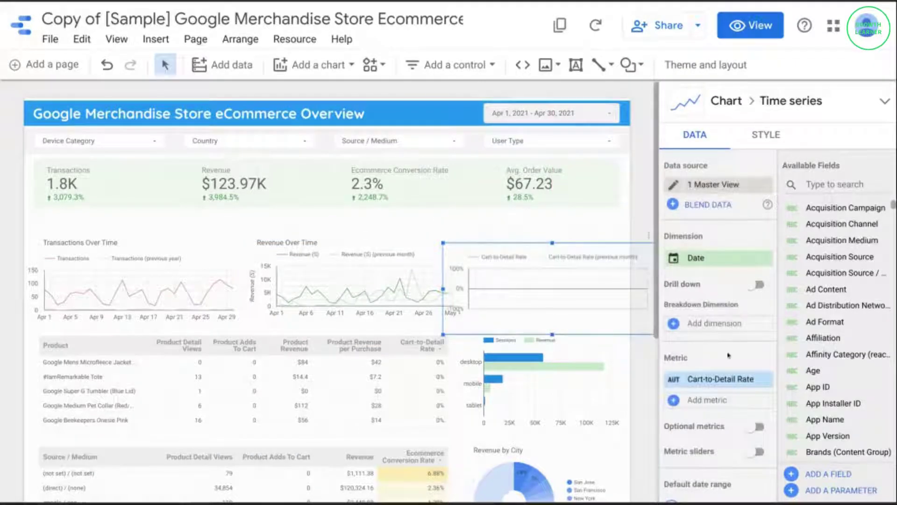
{"action": "left_click", "coordinate": [727, 384]}
{"action": "type", "text": "avg. or"}
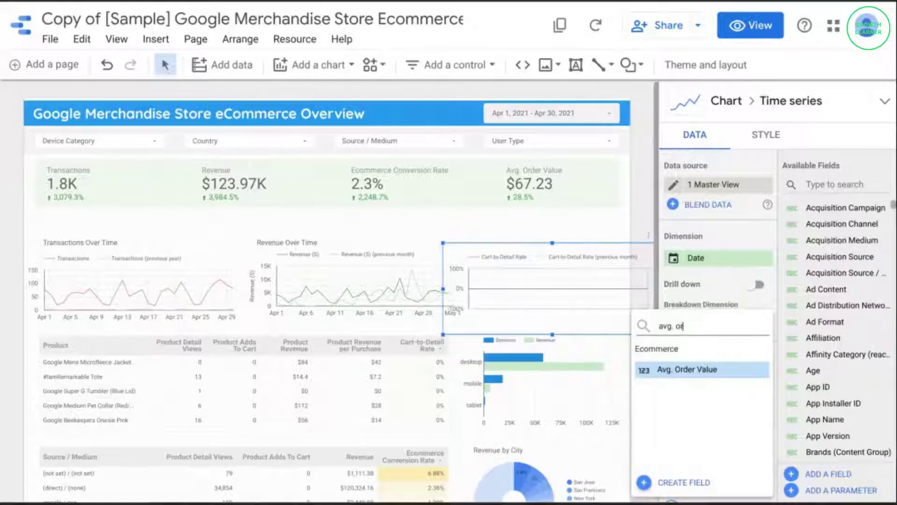
{"action": "left_click", "coordinate": [691, 369]}
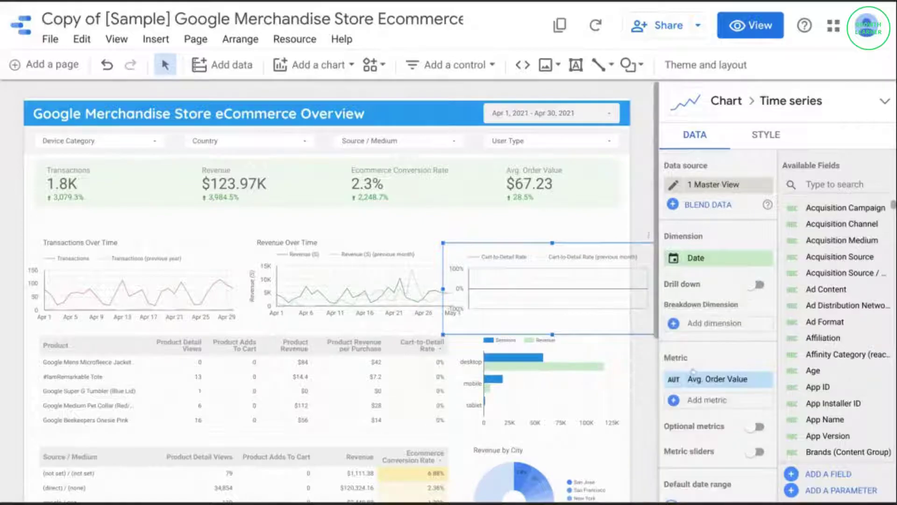
- Place a copy of the "Revenue Over Time" title above the third chart and change its text to "Avg. Order Value Over Time"
{"action": "left_click", "coordinate": [295, 237]}
{"action": "key", "text": "ctrl+c"}
{"action": "key", "text": "ctrl+v"}
{"action": "left_click_drag", "start_coordinate": [327, 243], "coordinate": [541, 243]}
{"action": "double_click", "coordinate": [481, 242]}
{"action": "type", "text": "Avg. Order Value"}
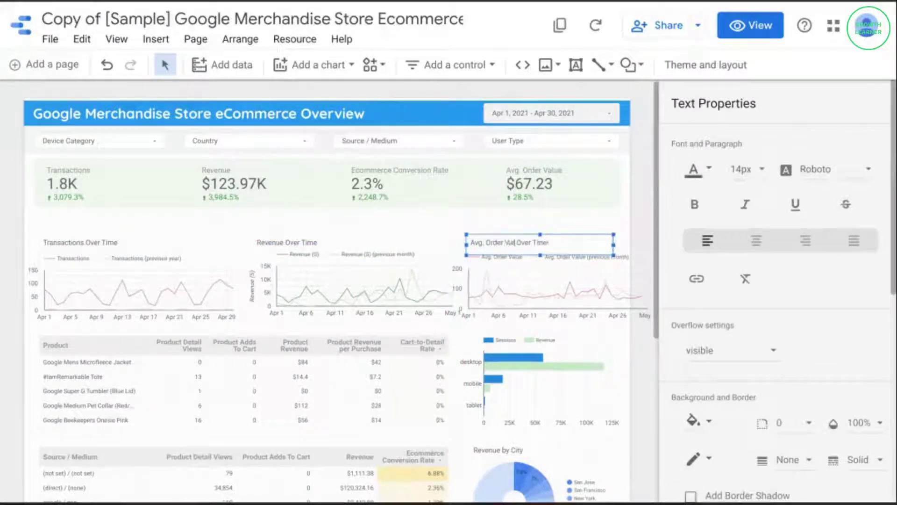
- Set the Avg. Order Value chart's comparison date range to Previous year
{"action": "left_click", "coordinate": [500, 276]}
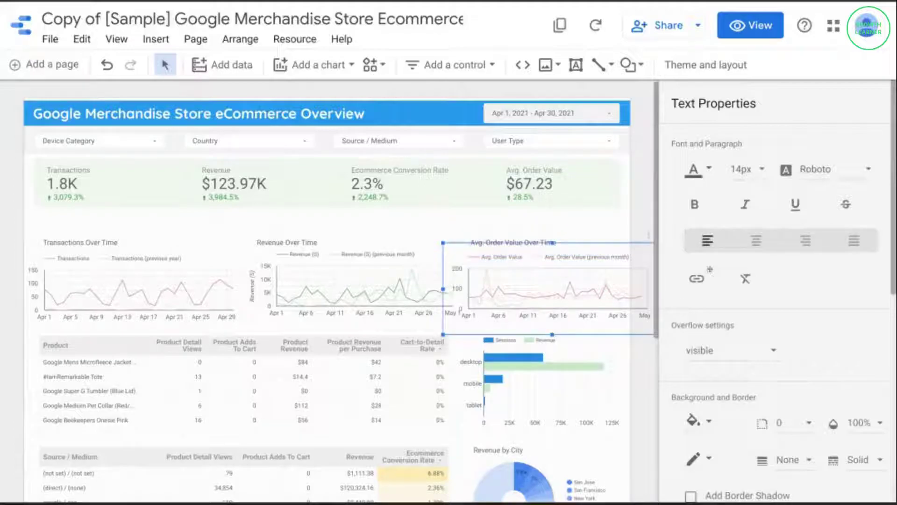
{"action": "scroll", "coordinate": [712, 290], "scroll_direction": "down", "scroll_amount": 5}
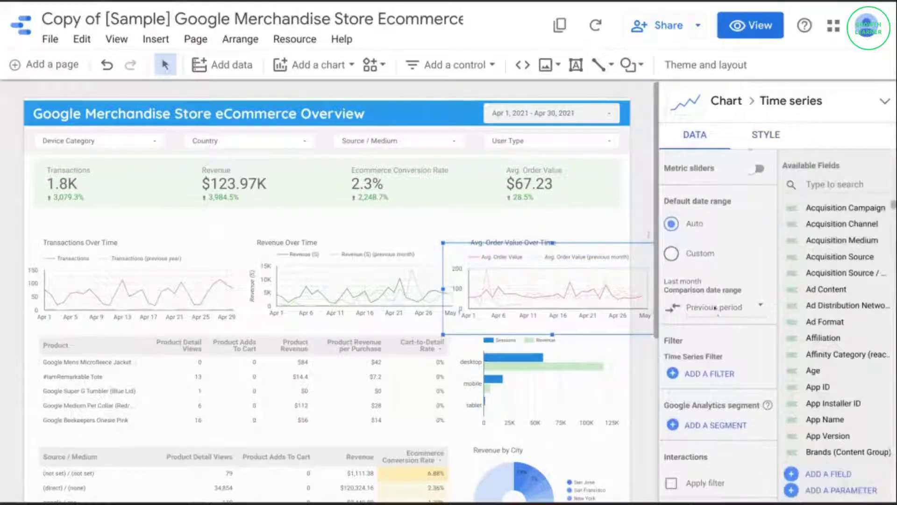
{"action": "left_click", "coordinate": [715, 308]}
{"action": "left_click", "coordinate": [715, 206]}
{"action": "left_click", "coordinate": [701, 238]}
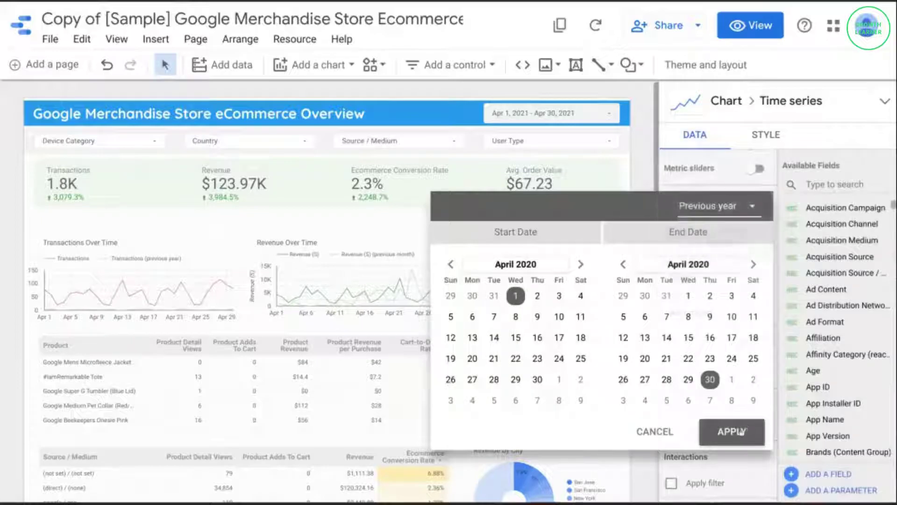
{"action": "left_click", "coordinate": [743, 431]}
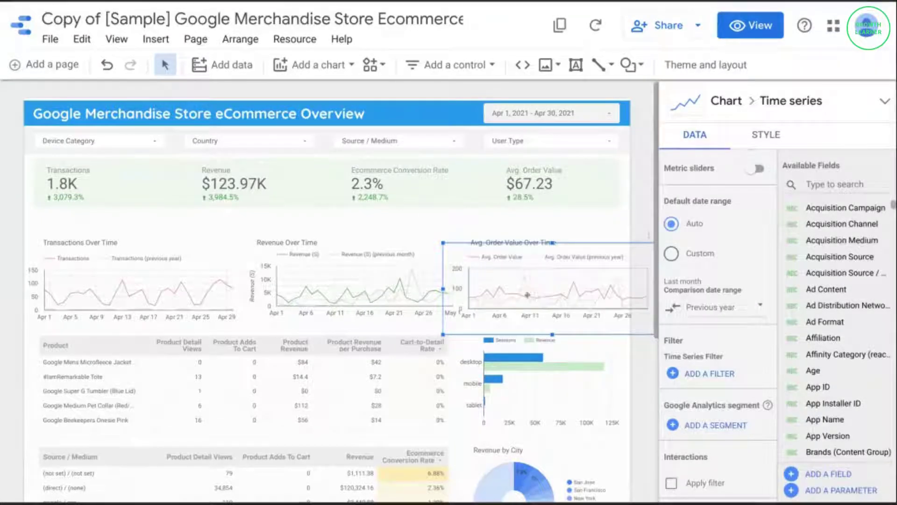
- Narrow the Transactions and Revenue charts and shift the Revenue and Avg. Order Value charts left so all three fit in one row
{"action": "left_click", "coordinate": [190, 283]}
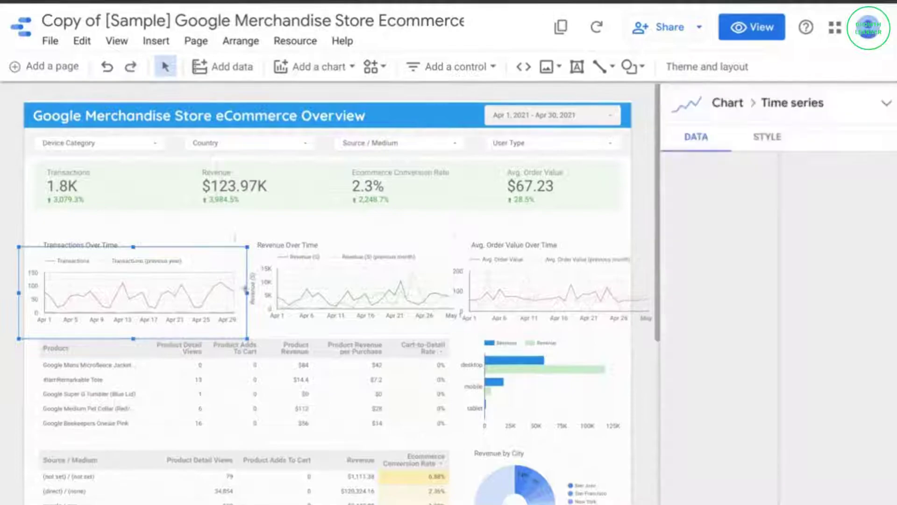
{"action": "left_click_drag", "start_coordinate": [246, 289], "coordinate": [215, 290]}
{"action": "left_click", "coordinate": [350, 284]}
{"action": "left_click_drag", "start_coordinate": [350, 285], "coordinate": [323, 285]}
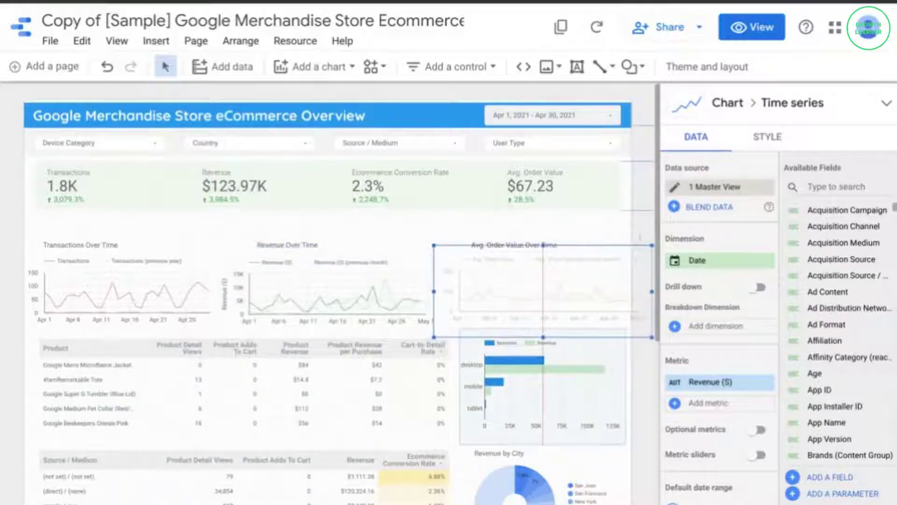
{"action": "left_click", "coordinate": [420, 292]}
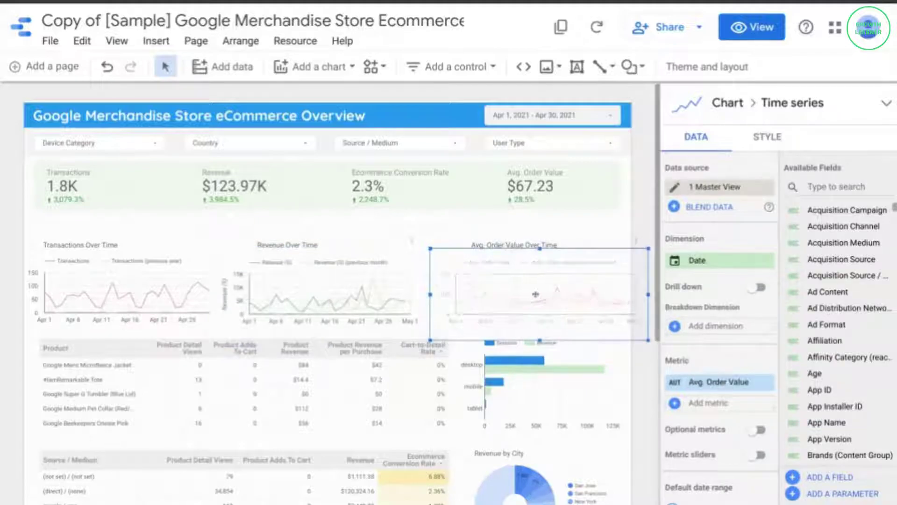
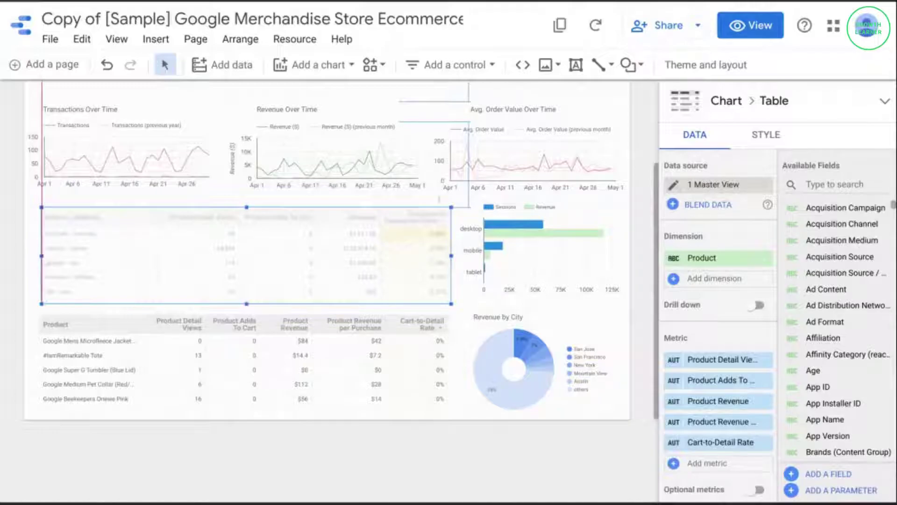
- Align the Source / Medium table's edges with the product table below it and replace its Product Detail Views metric with Transactions
{"action": "left_click_drag", "start_coordinate": [264, 289], "coordinate": [262, 288]}
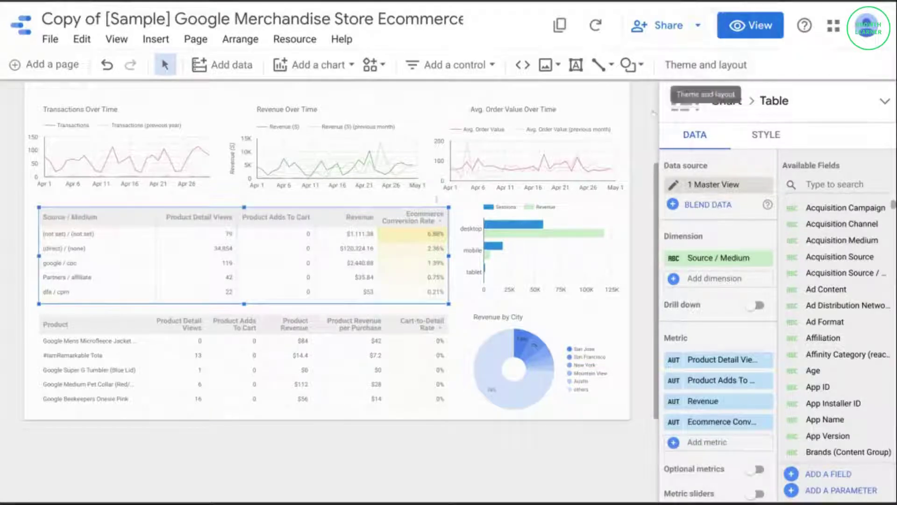
{"action": "scroll", "coordinate": [478, 130], "scroll_direction": "up", "scroll_amount": 2}
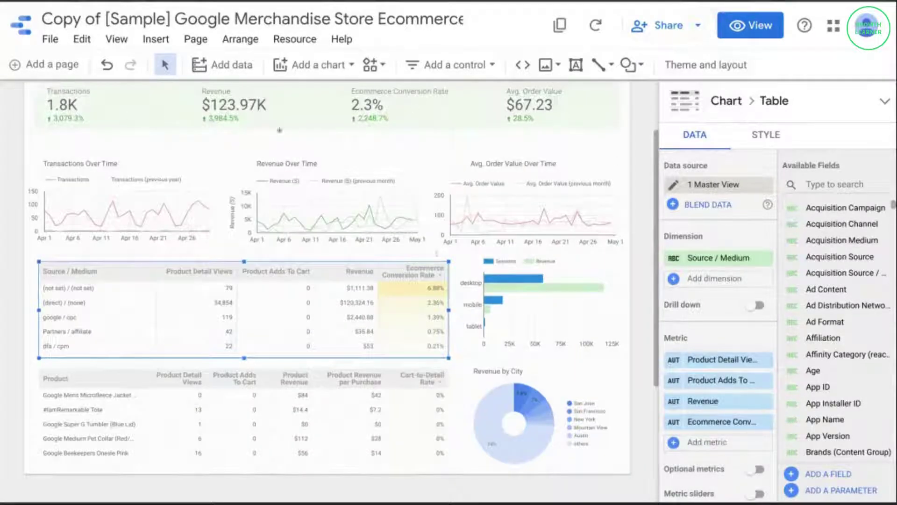
{"action": "left_click", "coordinate": [715, 379]}
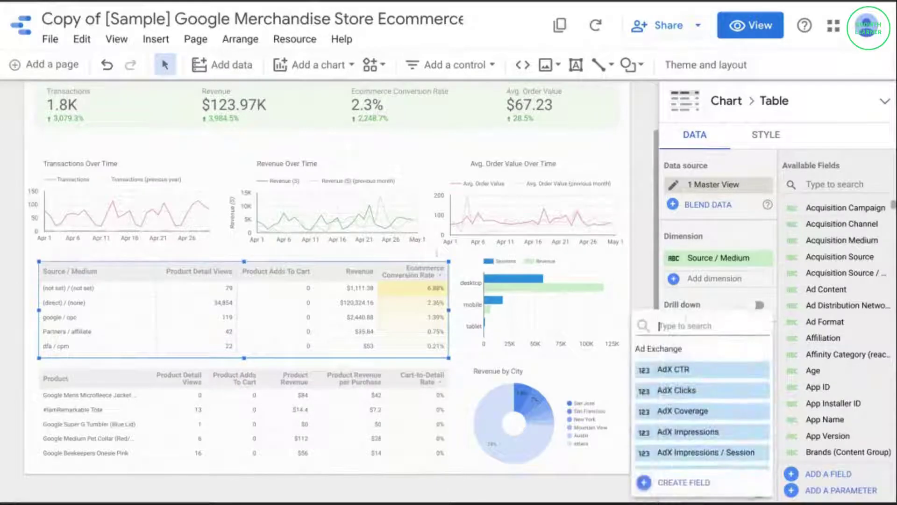
{"action": "type", "text": "transactions"}
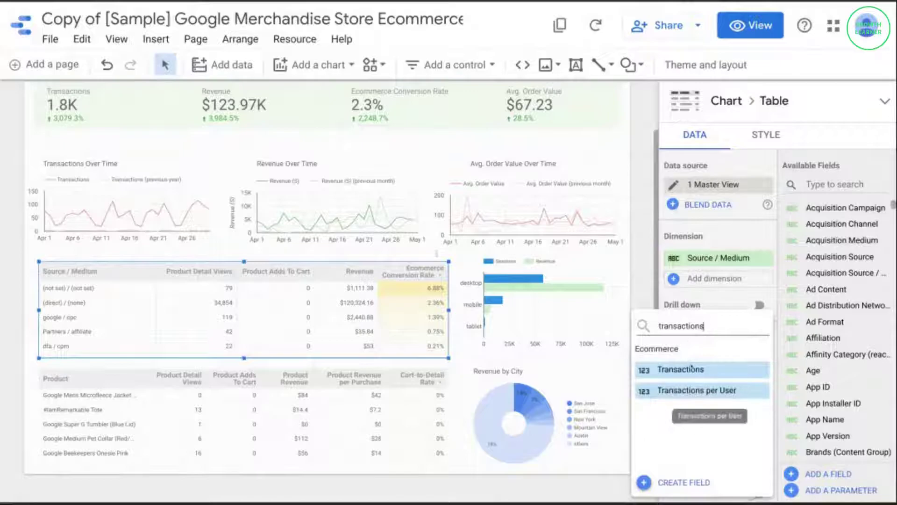
{"action": "left_click", "coordinate": [703, 369]}
- Replace the Source / Medium table's Product Adds To Cart metric with Avg. Order Value and make it the last metric
{"action": "left_click", "coordinate": [707, 442]}
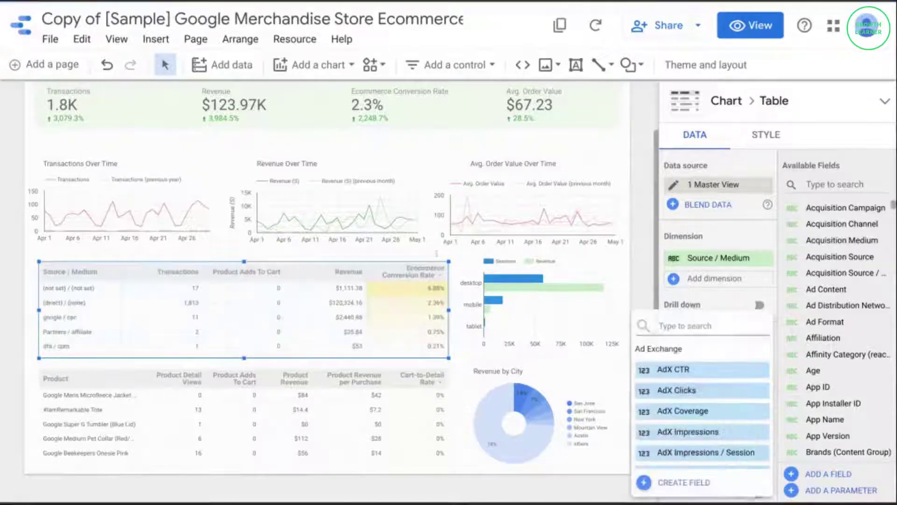
{"action": "type", "text": "avg. order"}
{"action": "left_click", "coordinate": [691, 368]}
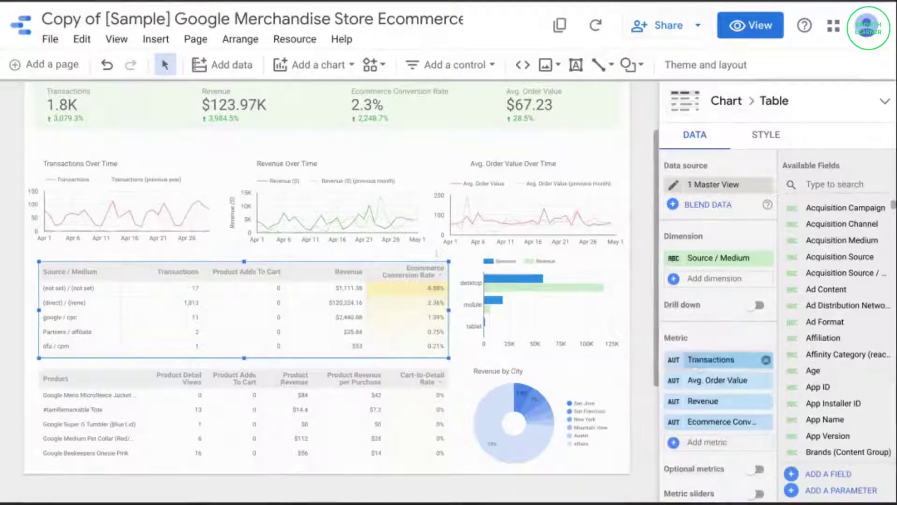
{"action": "left_click_drag", "start_coordinate": [700, 423], "coordinate": [701, 421]}
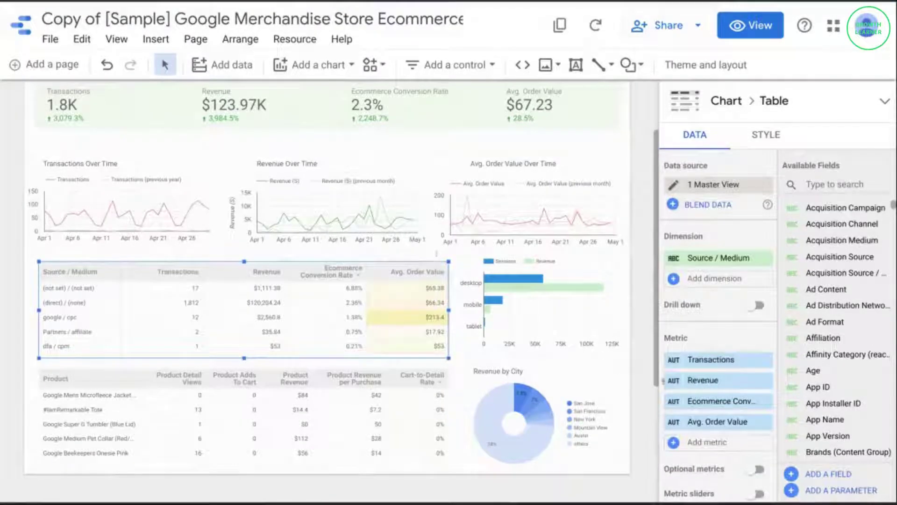
- Sort the Source / Medium table by Revenue instead of Ecommerce Conversion Rate
{"action": "scroll", "coordinate": [711, 383], "scroll_direction": "down", "scroll_amount": 6}
{"action": "left_click", "coordinate": [711, 383]}
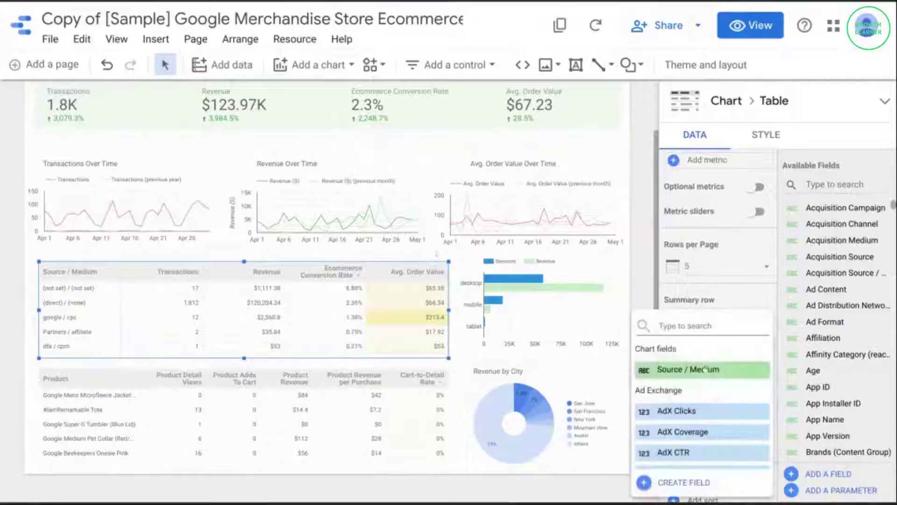
{"action": "type", "text": "revenue"}
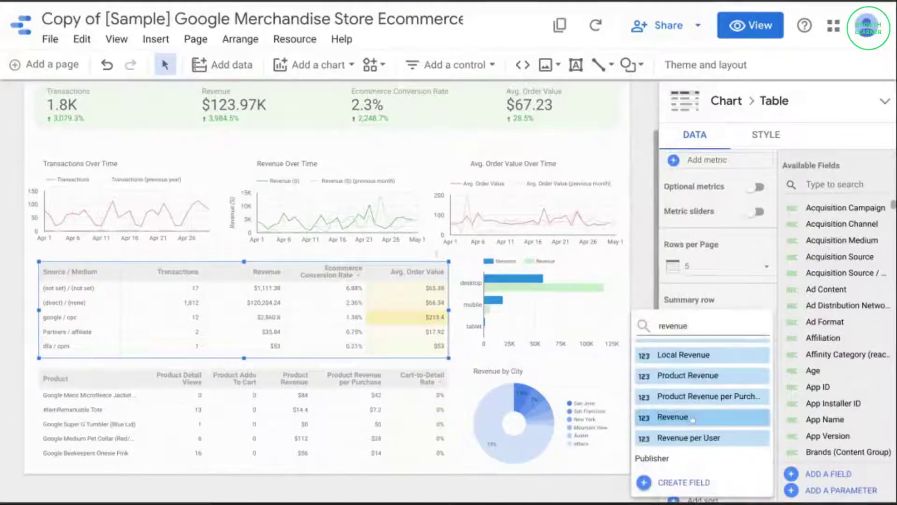
{"action": "left_click", "coordinate": [694, 421]}
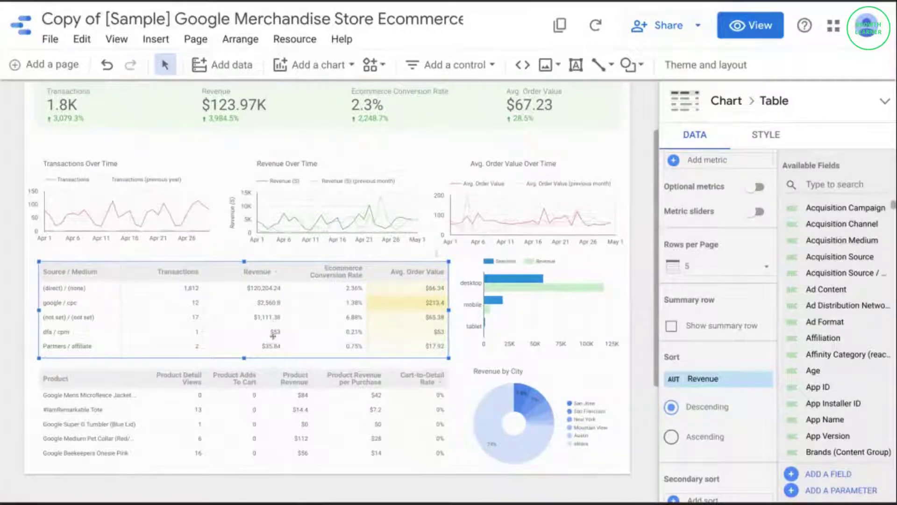
- Set the decimal precision of the Source / Medium table's Revenue column to 2
{"action": "left_click", "coordinate": [766, 135]}
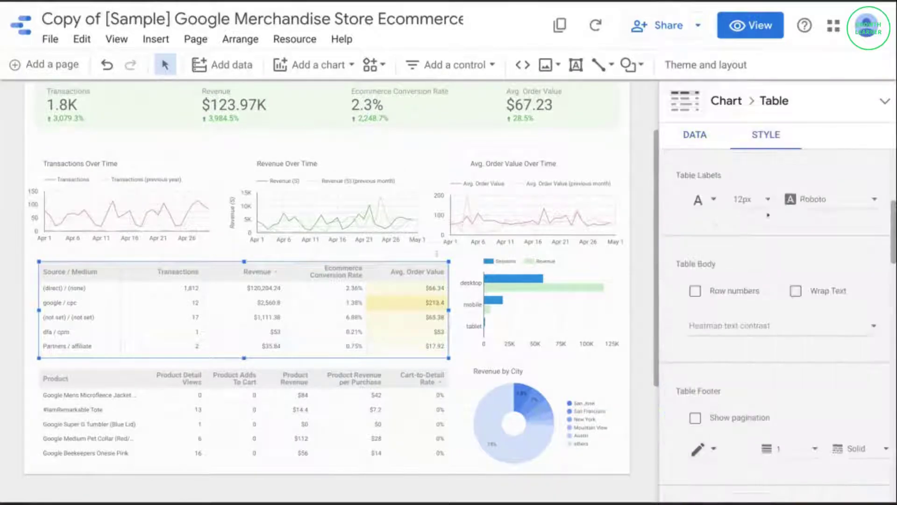
{"action": "scroll", "coordinate": [761, 276], "scroll_direction": "down", "scroll_amount": 8}
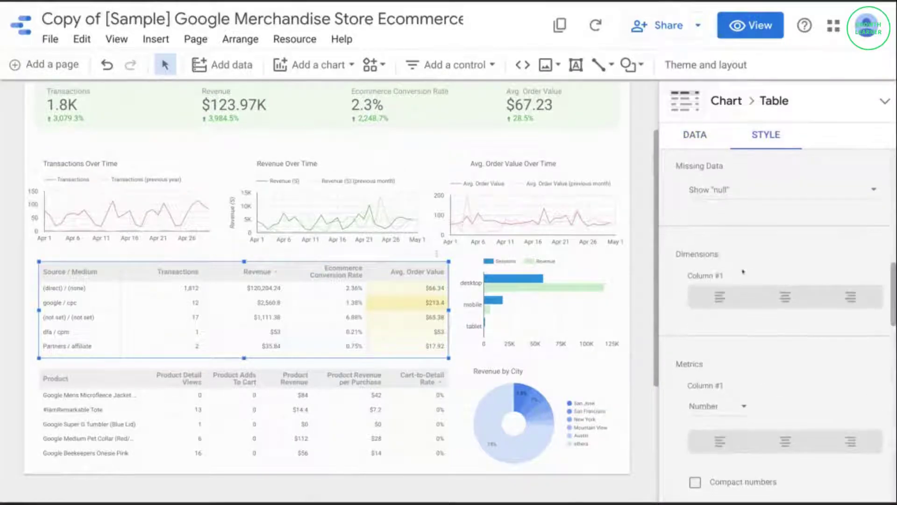
{"action": "scroll", "coordinate": [759, 278], "scroll_direction": "down", "scroll_amount": 4}
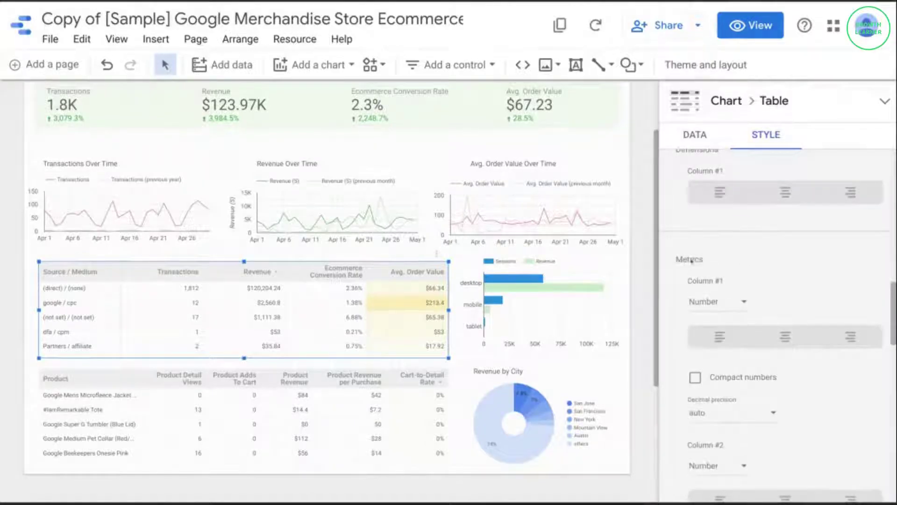
{"action": "scroll", "coordinate": [715, 288], "scroll_direction": "down", "scroll_amount": 3}
{"action": "scroll", "coordinate": [720, 294], "scroll_direction": "down", "scroll_amount": 3}
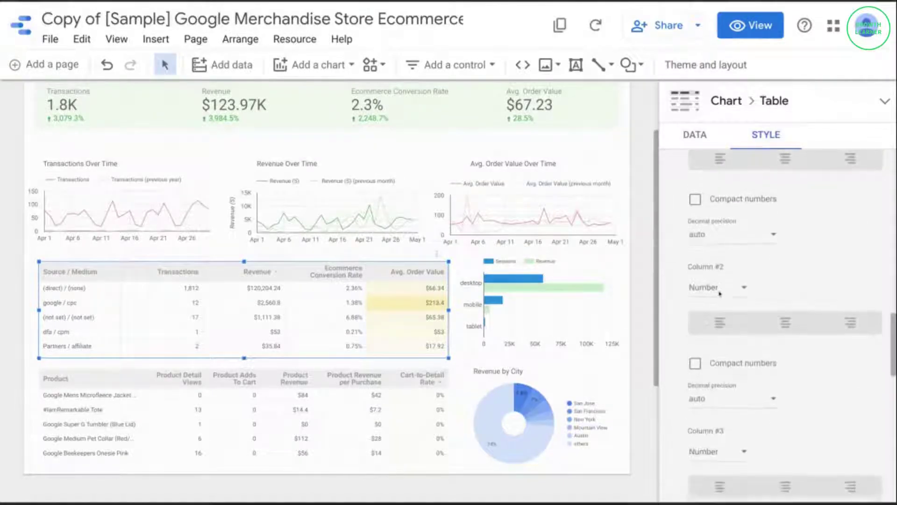
{"action": "scroll", "coordinate": [718, 280], "scroll_direction": "up", "scroll_amount": 1}
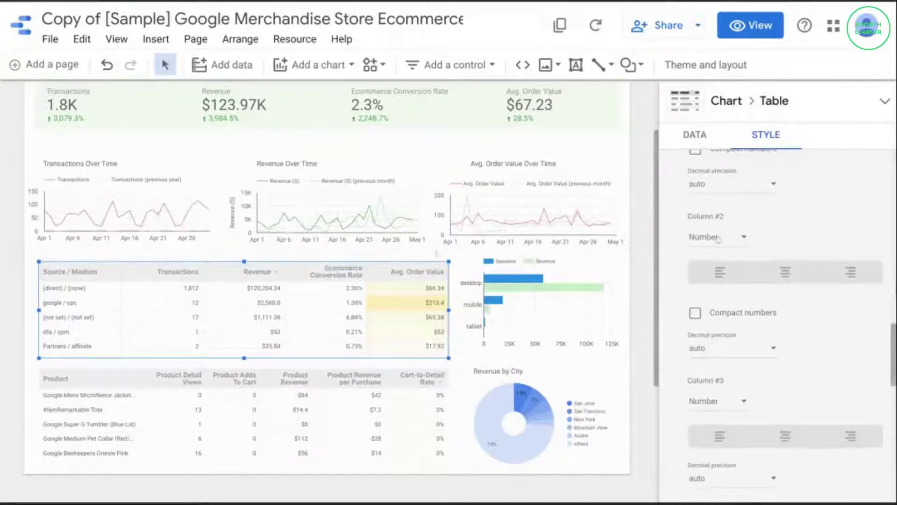
{"action": "left_click", "coordinate": [711, 348]}
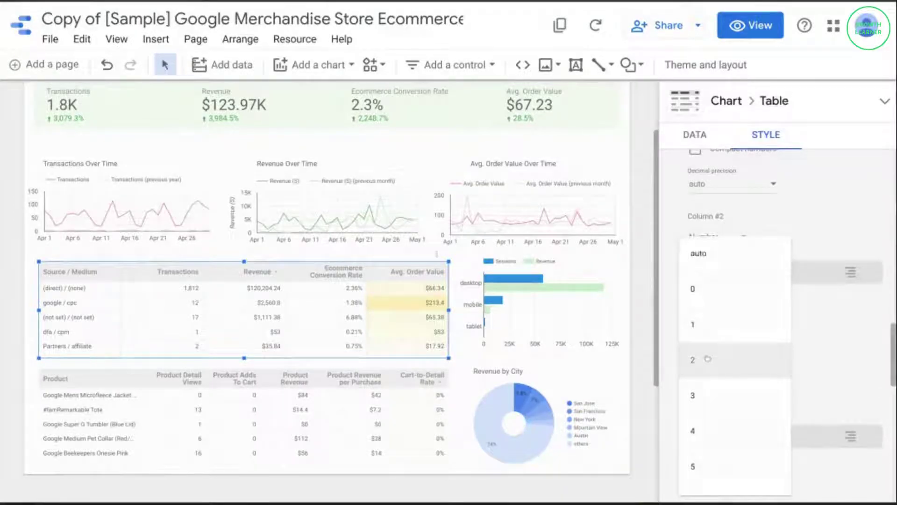
{"action": "left_click", "coordinate": [706, 359]}
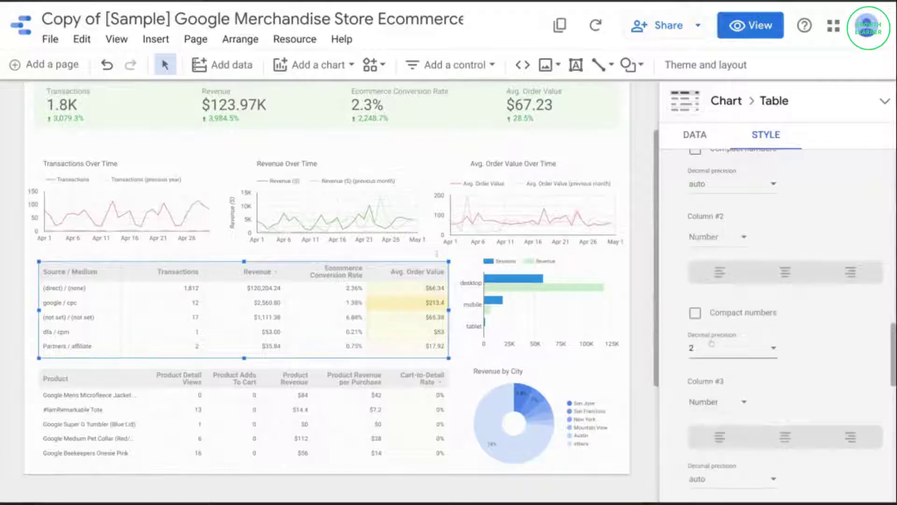
- Display the Source / Medium table's Ecommerce Conversion Rate column as a heatmap
{"action": "scroll", "coordinate": [711, 343], "scroll_direction": "down", "scroll_amount": 4}
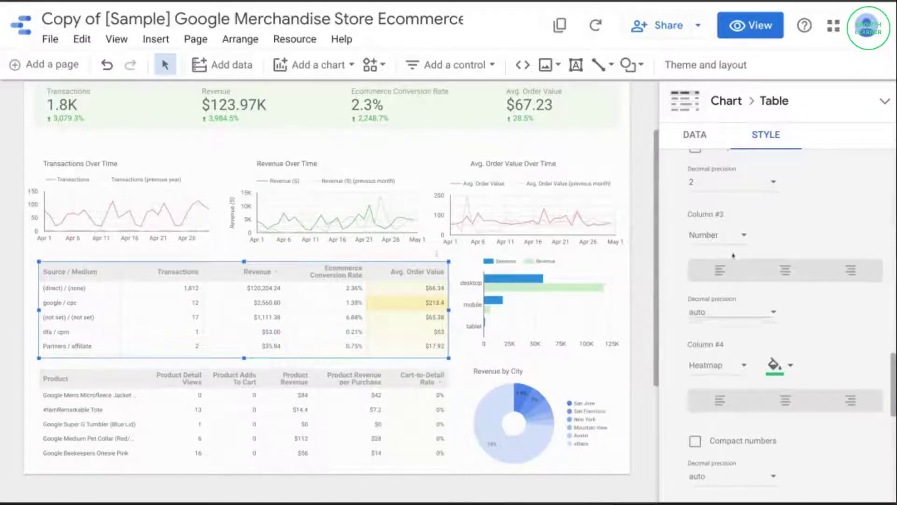
{"action": "left_click", "coordinate": [712, 238]}
{"action": "left_click", "coordinate": [733, 270]}
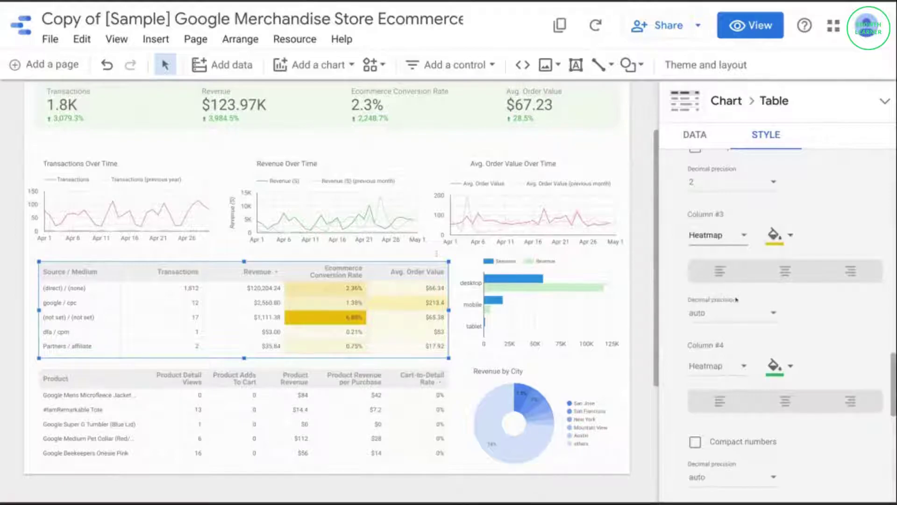
- Set the decimal precision of the Source / Medium table's Avg. Order Value column to 2
{"action": "scroll", "coordinate": [736, 299], "scroll_direction": "down", "scroll_amount": 1}
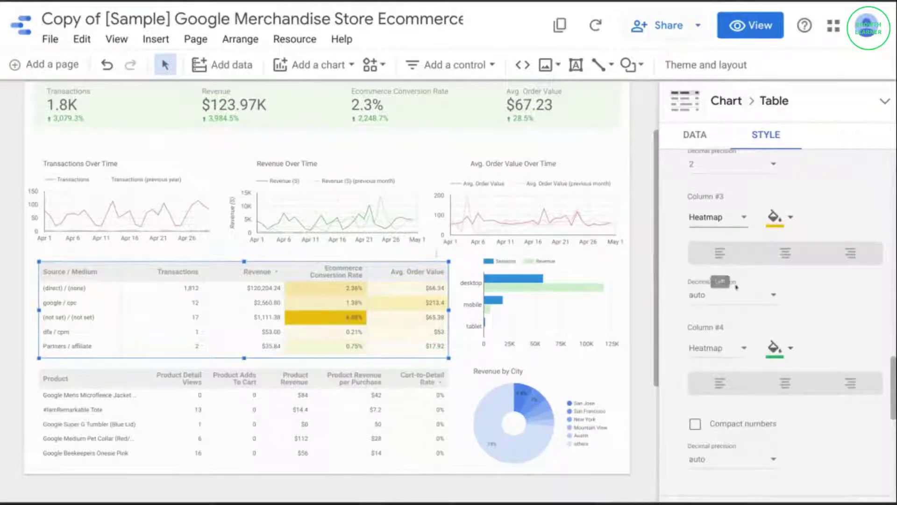
{"action": "scroll", "coordinate": [733, 287], "scroll_direction": "down", "scroll_amount": 4}
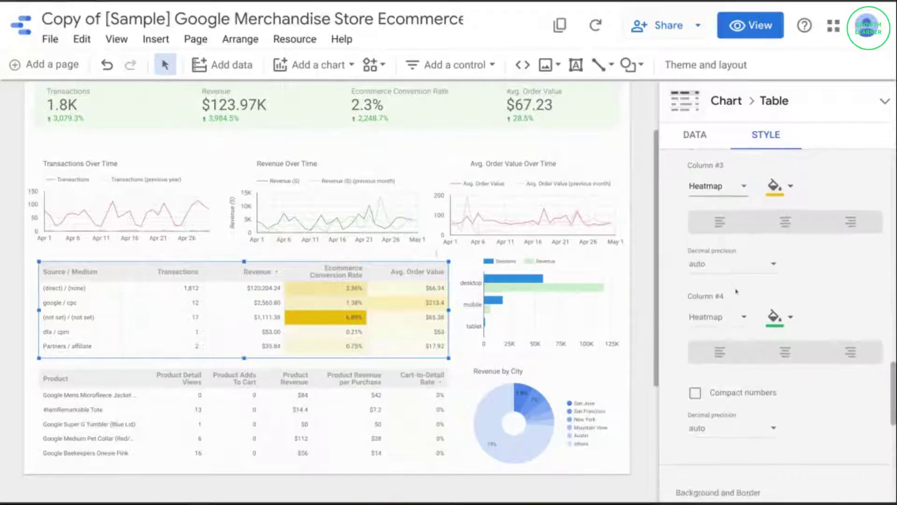
{"action": "scroll", "coordinate": [733, 292], "scroll_direction": "down", "scroll_amount": 1}
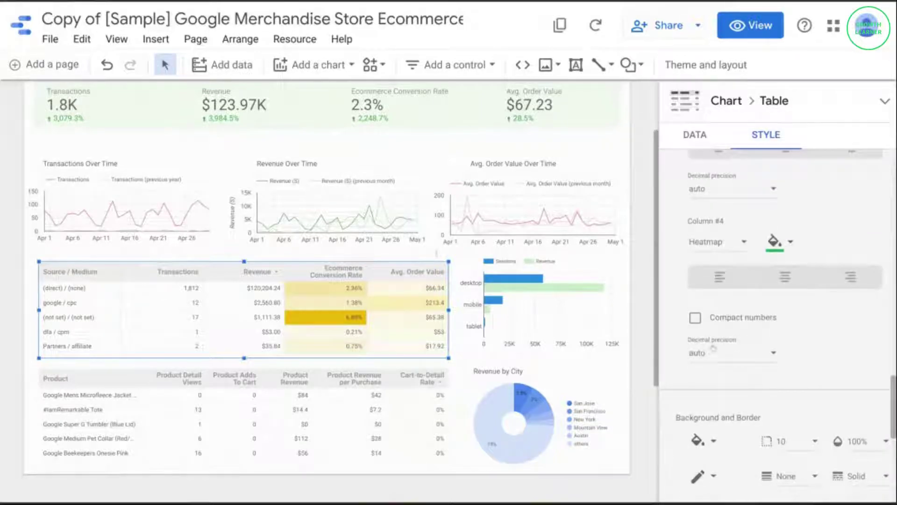
{"action": "left_click", "coordinate": [712, 348]}
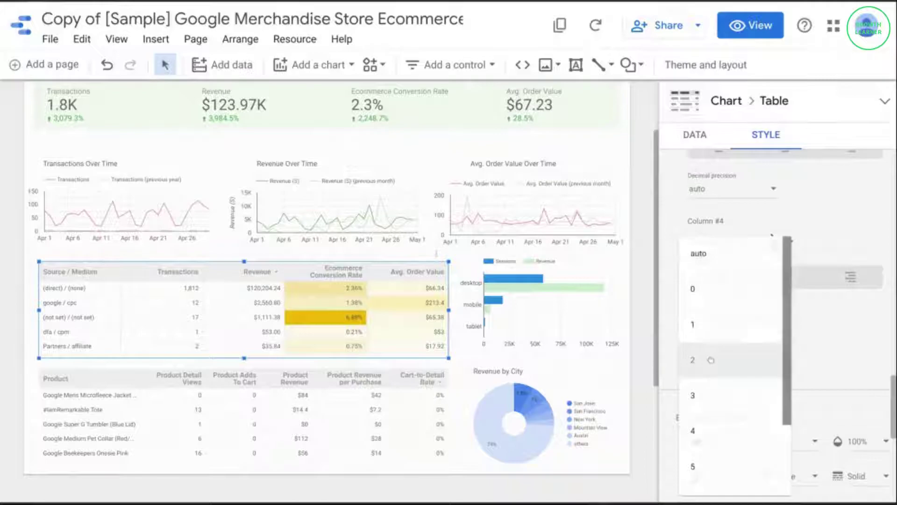
{"action": "left_click", "coordinate": [710, 360]}
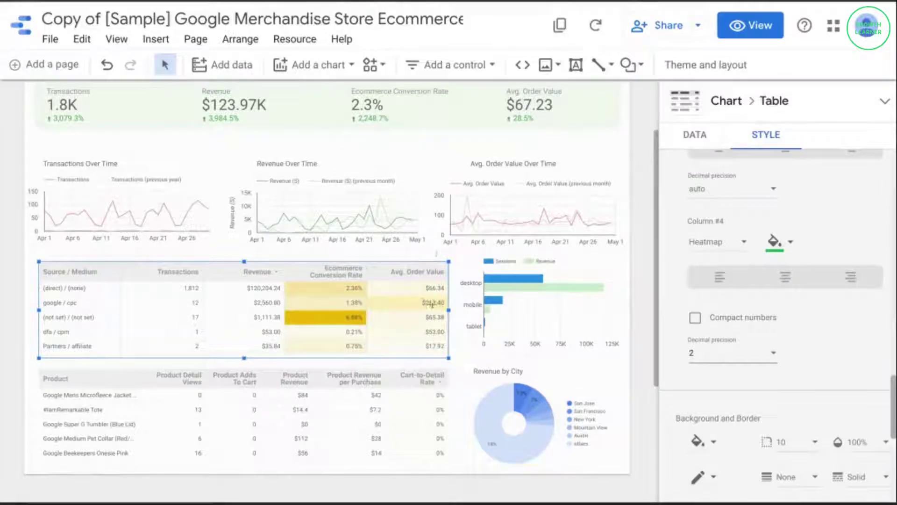
- Add a text box directly above the Source / Medium table with the title "Performance by Traffic Source"
{"action": "scroll", "coordinate": [308, 195], "scroll_direction": "up", "scroll_amount": 3}
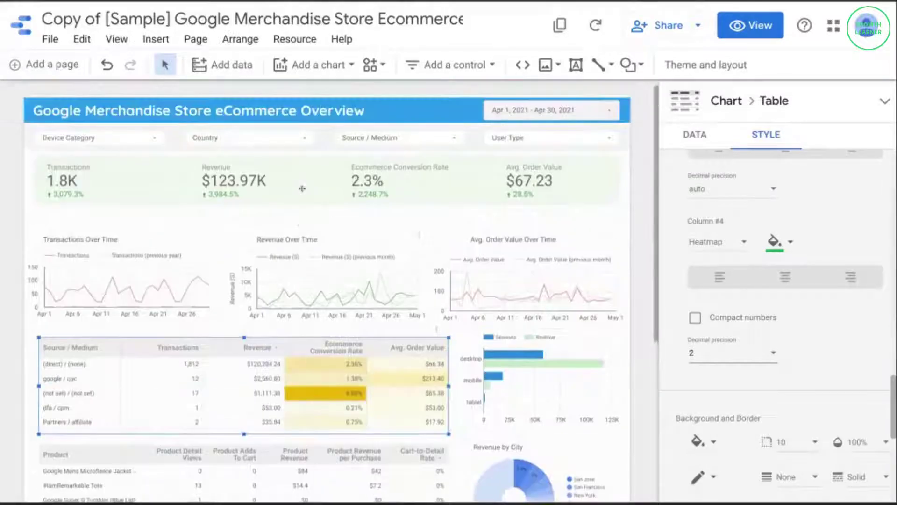
{"action": "left_click", "coordinate": [576, 65]}
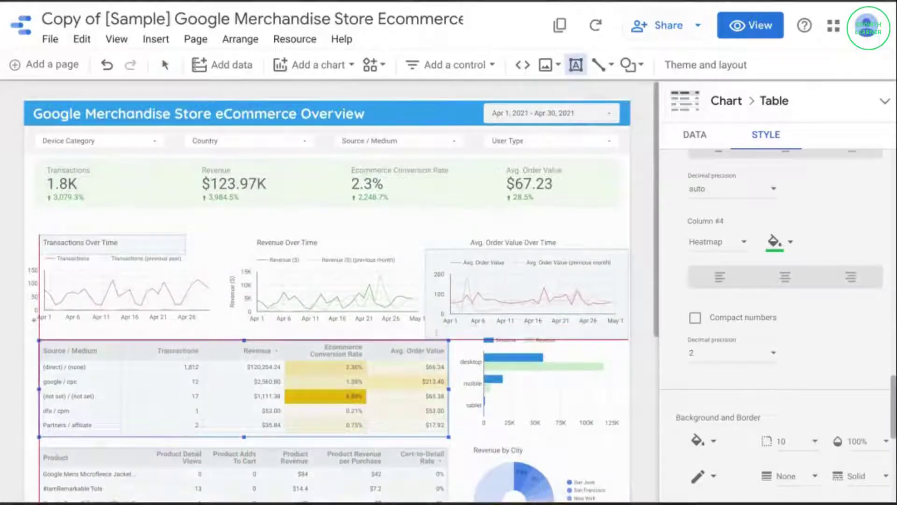
{"action": "left_click_drag", "start_coordinate": [39, 324], "coordinate": [198, 332]}
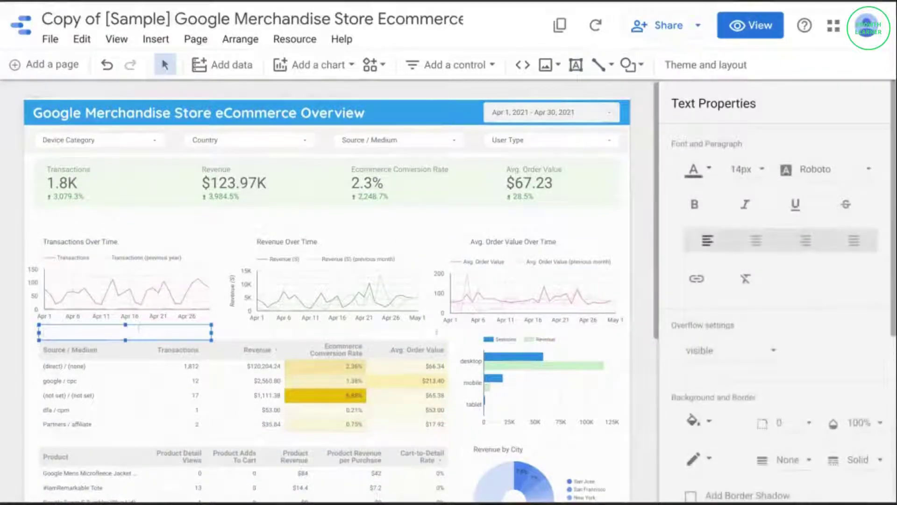
{"action": "type", "text": "Pai"}
{"action": "type", "text": "formance"}
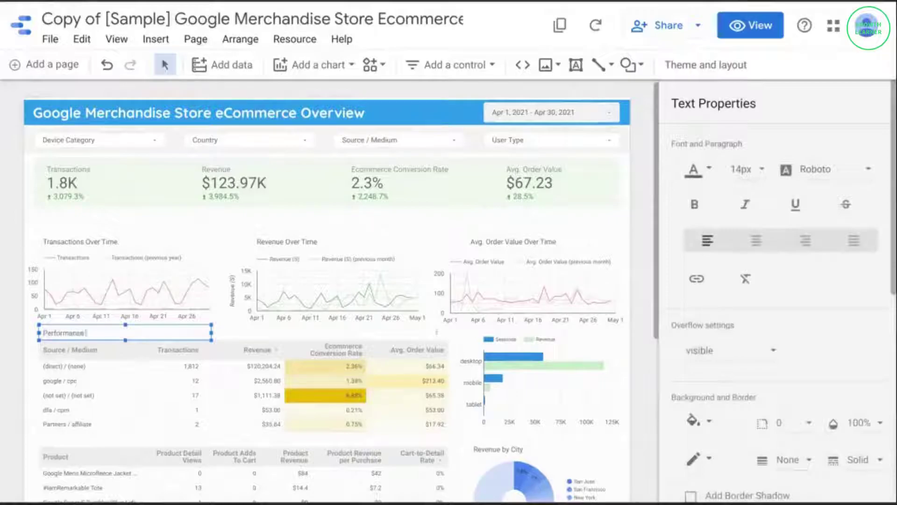
{"action": "type", "text": " by Traffic Source"}
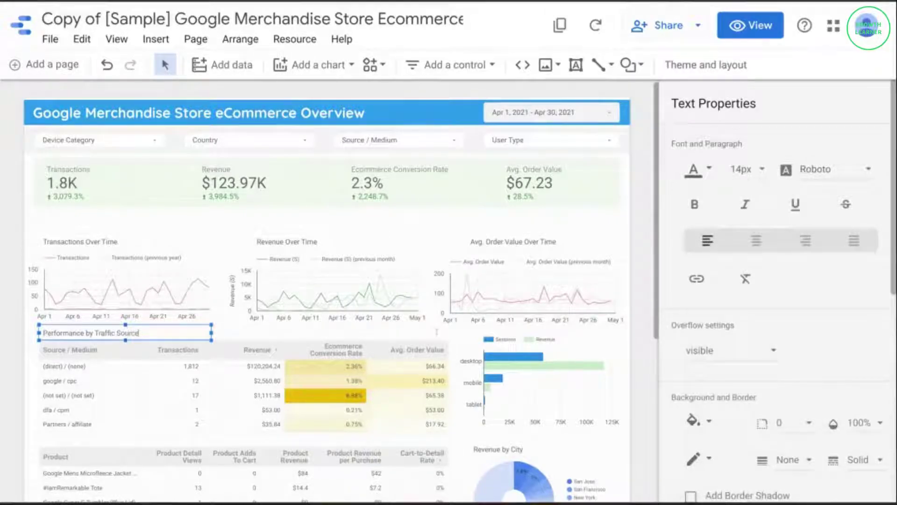
- Select the product table and switch to Google Analytics to review the metrics in the Product List Performance report
{"action": "scroll", "coordinate": [146, 335], "scroll_direction": "down", "scroll_amount": 4}
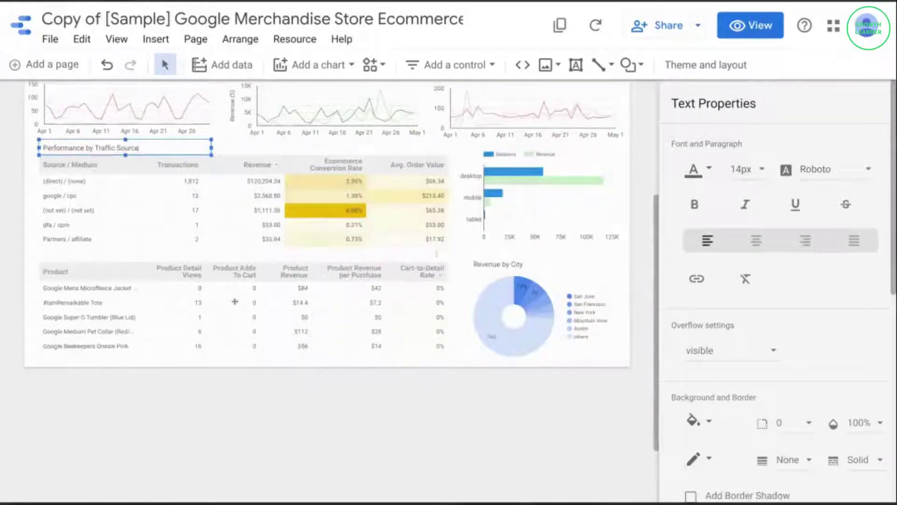
{"action": "left_click", "coordinate": [235, 302]}
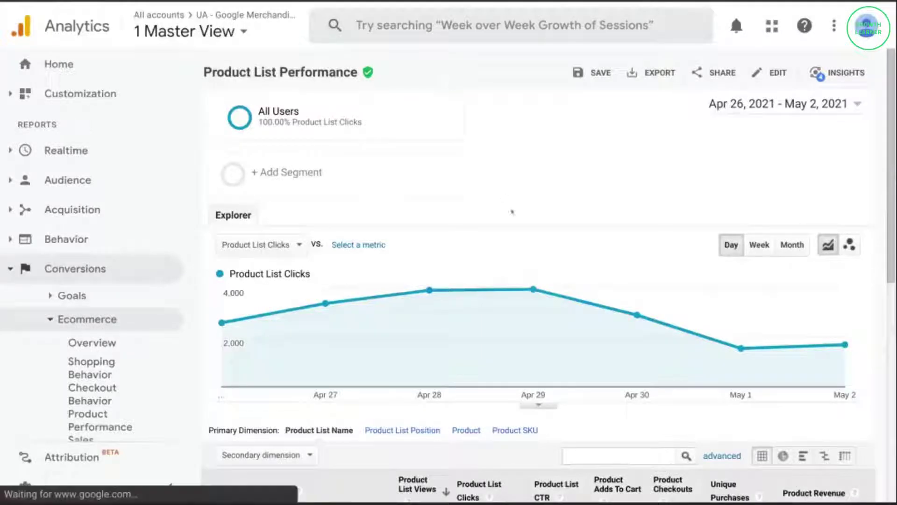
{"action": "scroll", "coordinate": [543, 260], "scroll_direction": "down", "scroll_amount": 8}
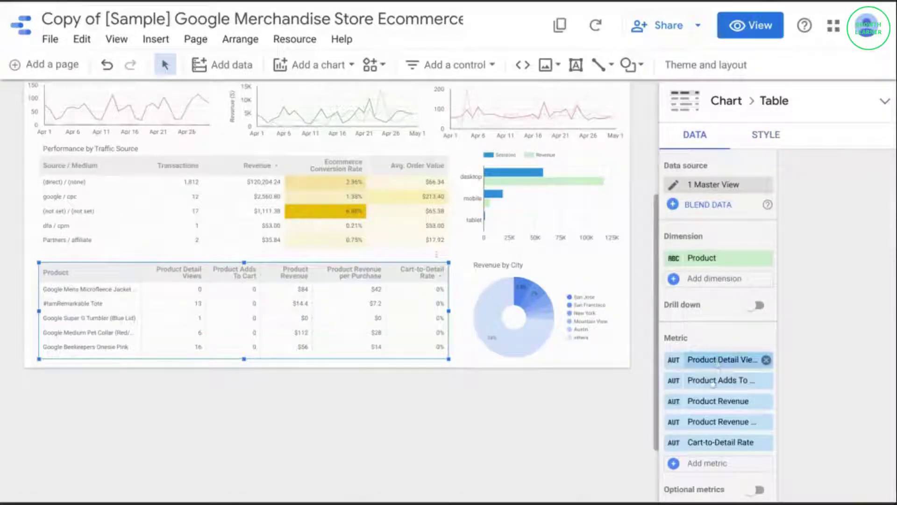
- In the Data Studio product table, replace Product Adds To Cart with Quantity and place Product Revenue before it
{"action": "left_click", "coordinate": [712, 382]}
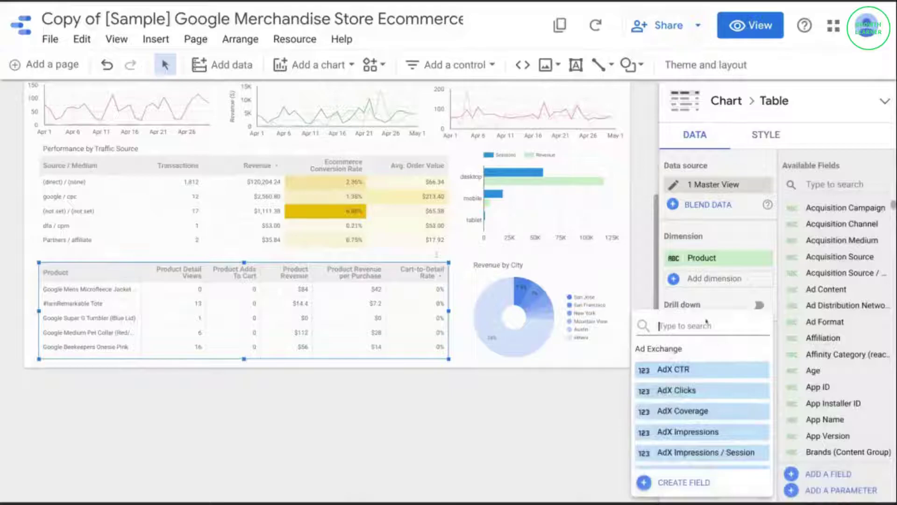
{"action": "type", "text": "quantity"}
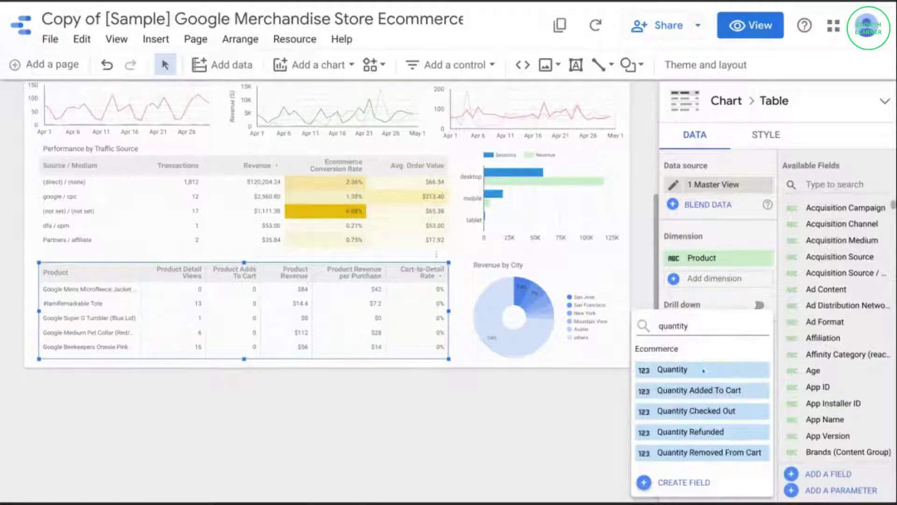
{"action": "left_click", "coordinate": [700, 369]}
{"action": "mouse_move", "coordinate": [710, 401]}
{"action": "left_mouse_down"}
{"action": "mouse_move", "coordinate": [705, 383]}
{"action": "mouse_move", "coordinate": [710, 389]}
{"action": "left_mouse_up"}
{"action": "scroll", "coordinate": [717, 327], "scroll_direction": "down", "scroll_amount": 5}
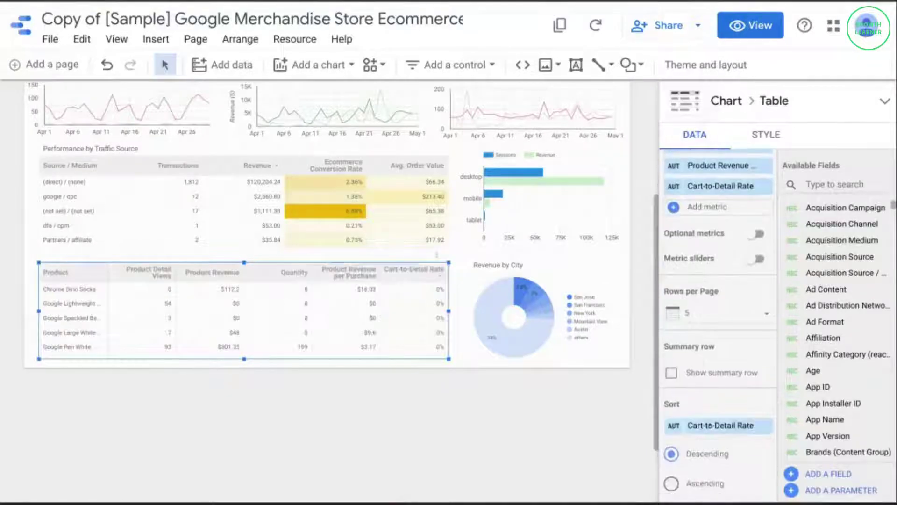
- Sort the product table by Product Revenue in descending order
{"action": "left_click", "coordinate": [719, 426]}
{"action": "type", "text": "product revenue"}
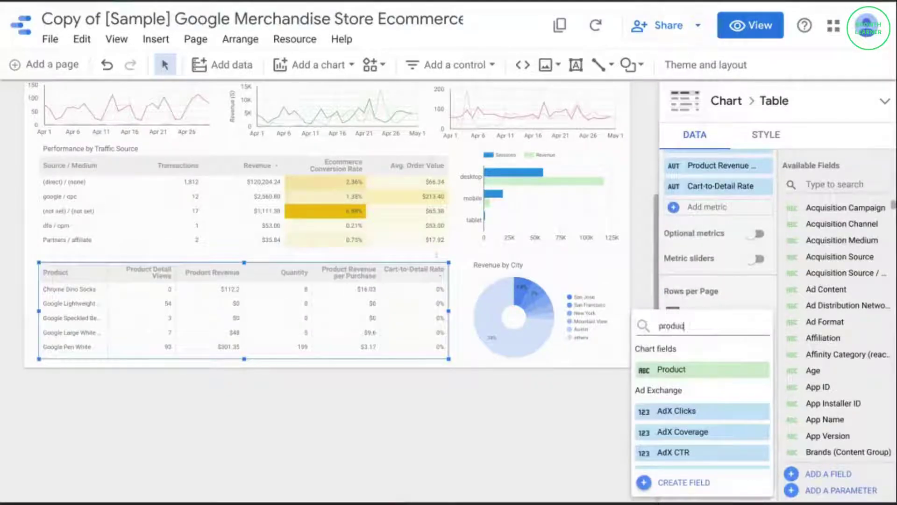
{"action": "left_click", "coordinate": [699, 389]}
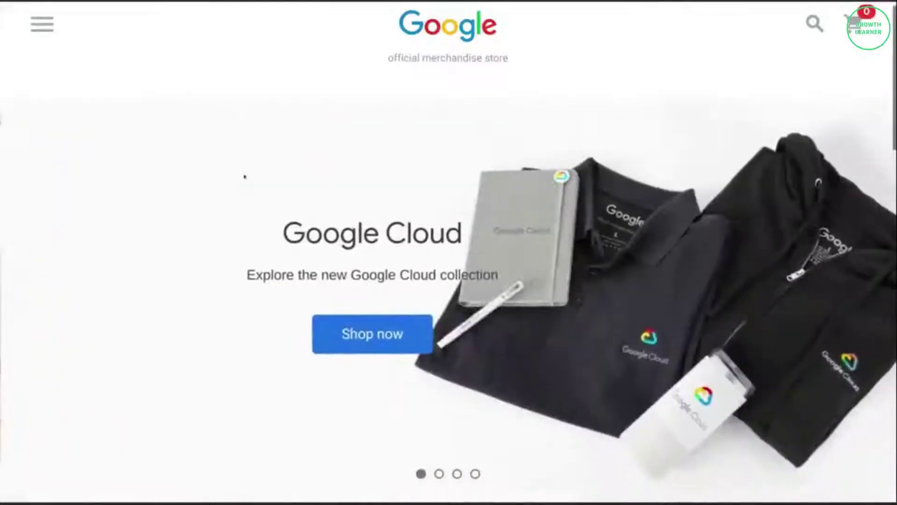
- Switch to the Google Merchandise Store site and open the Stationery collection from the trending collections
{"action": "scroll", "coordinate": [245, 177], "scroll_direction": "down", "scroll_amount": 7}
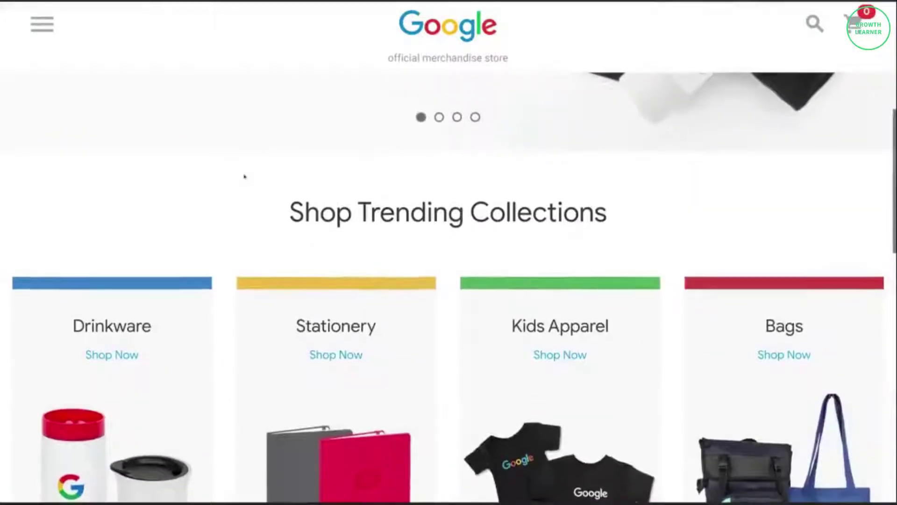
{"action": "scroll", "coordinate": [244, 177], "scroll_direction": "down", "scroll_amount": 4}
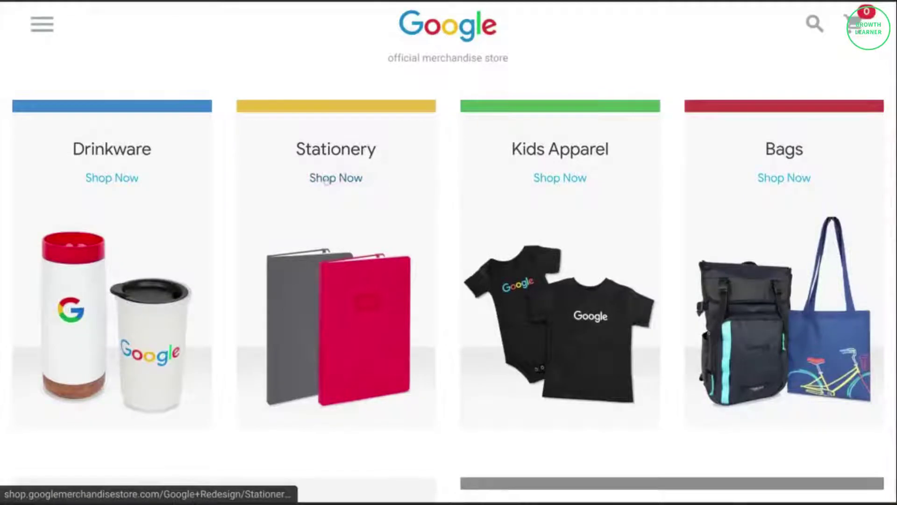
{"action": "left_click", "coordinate": [326, 181]}
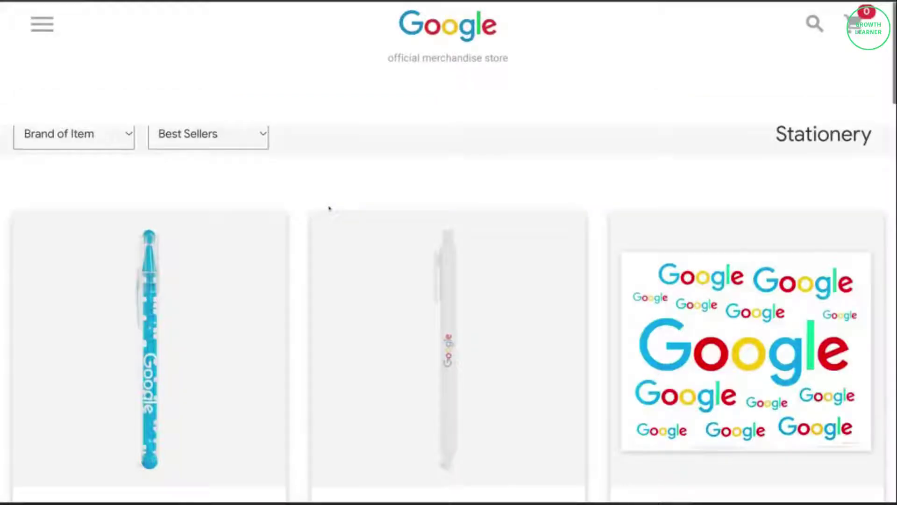
{"action": "scroll", "coordinate": [329, 208], "scroll_direction": "down", "scroll_amount": 3}
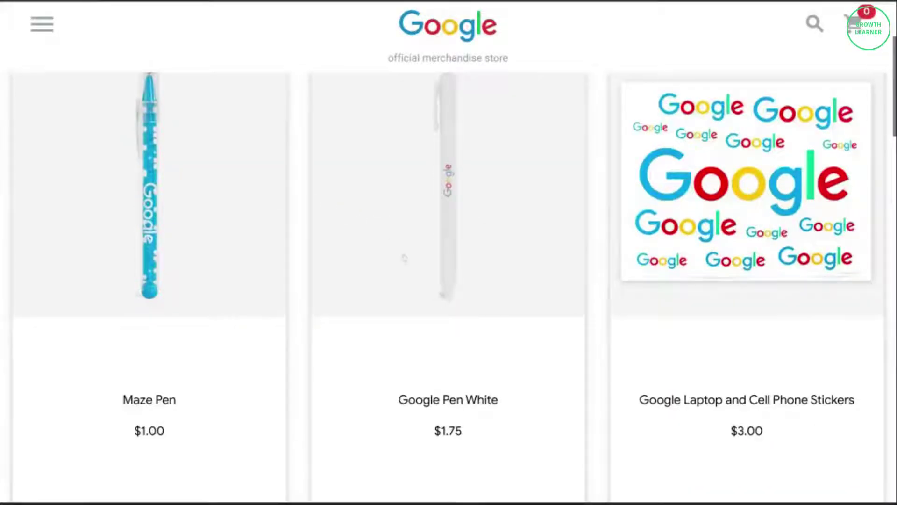
- Add one Google Pen White to the shopping cart and continue shopping
{"action": "mouse_move", "coordinate": [431, 332]}
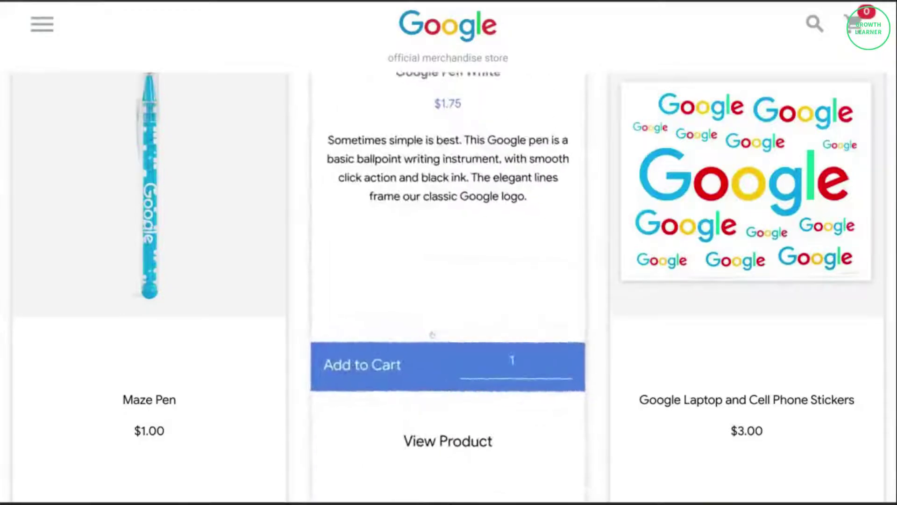
{"action": "scroll", "coordinate": [472, 367], "scroll_direction": "down", "scroll_amount": 2}
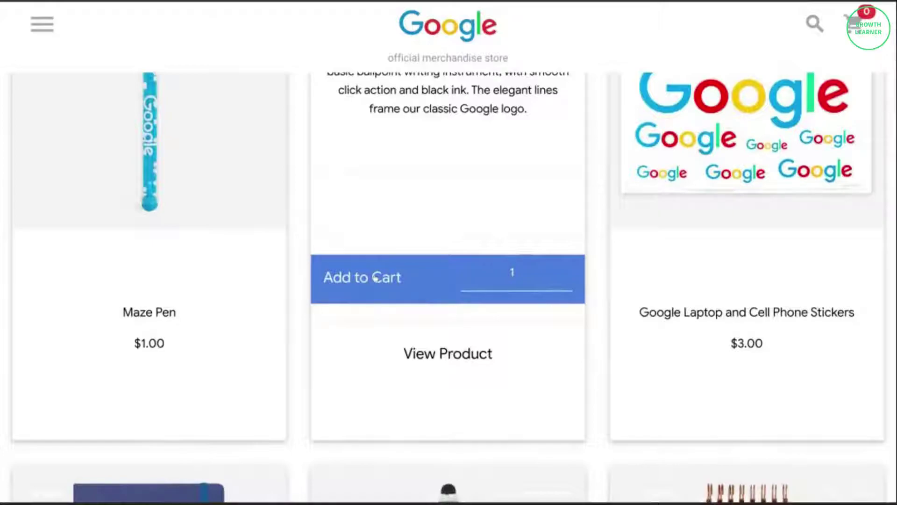
{"action": "left_click", "coordinate": [377, 278]}
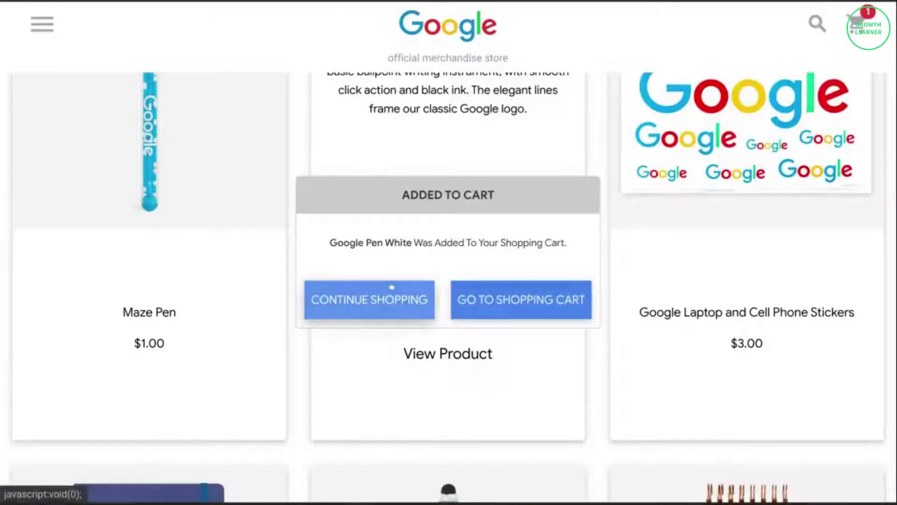
{"action": "left_click", "coordinate": [403, 299]}
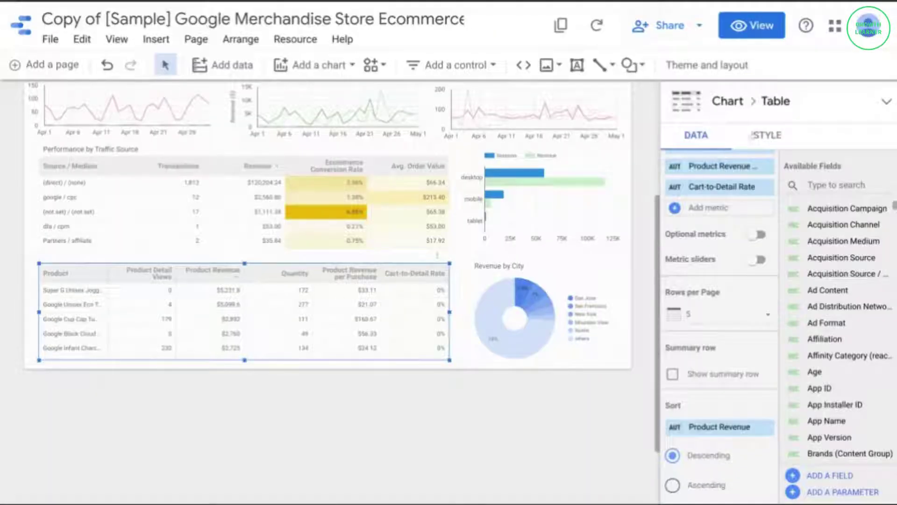
- Back in Data Studio, set the decimal precision of the product table's Product Revenue column to 2
{"action": "left_click", "coordinate": [752, 135]}
{"action": "scroll", "coordinate": [778, 301], "scroll_direction": "down", "scroll_amount": 8}
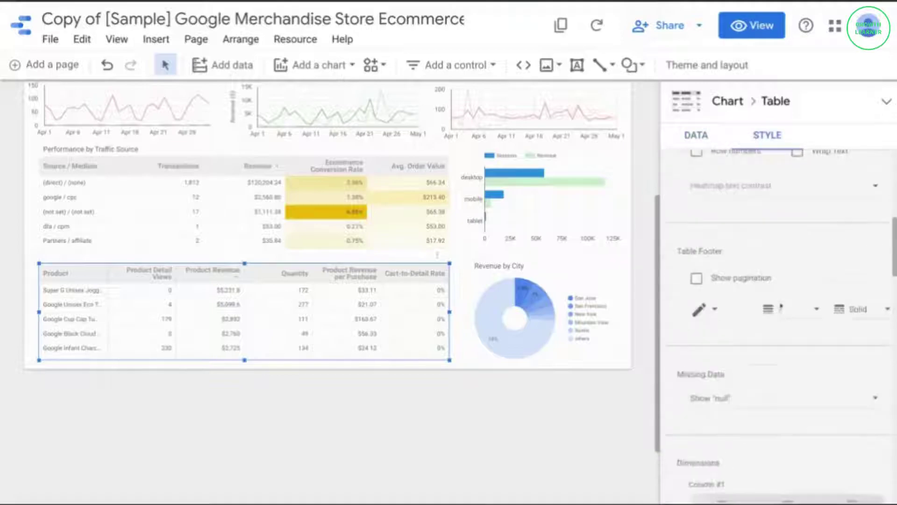
{"action": "scroll", "coordinate": [778, 301], "scroll_direction": "down", "scroll_amount": 2}
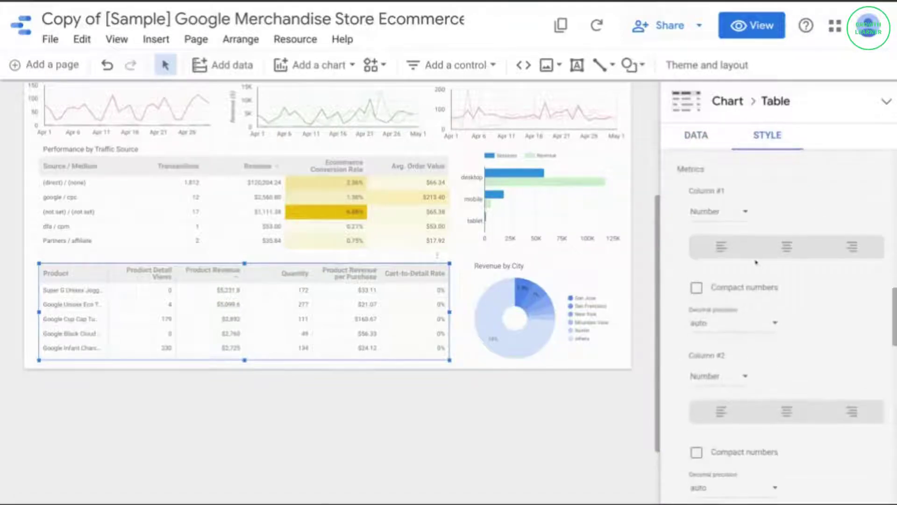
{"action": "scroll", "coordinate": [755, 262], "scroll_direction": "down", "scroll_amount": 1}
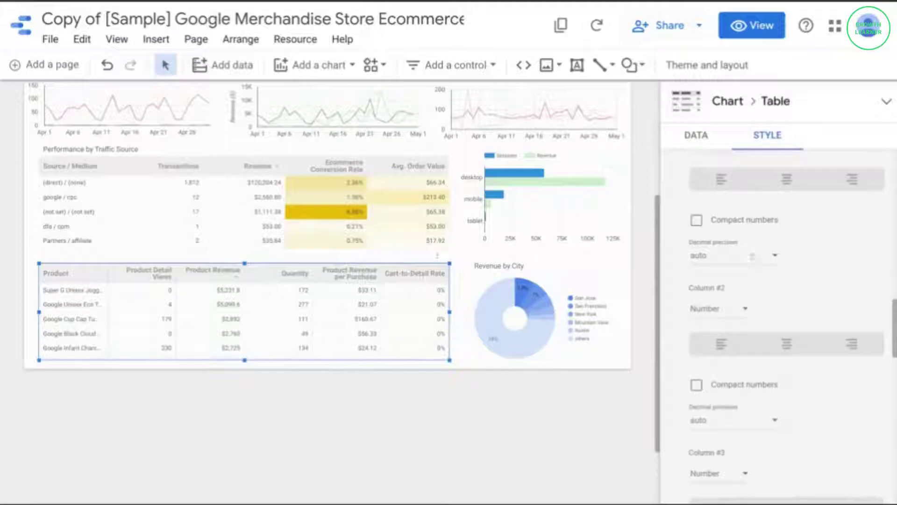
{"action": "scroll", "coordinate": [752, 256], "scroll_direction": "down", "scroll_amount": 2}
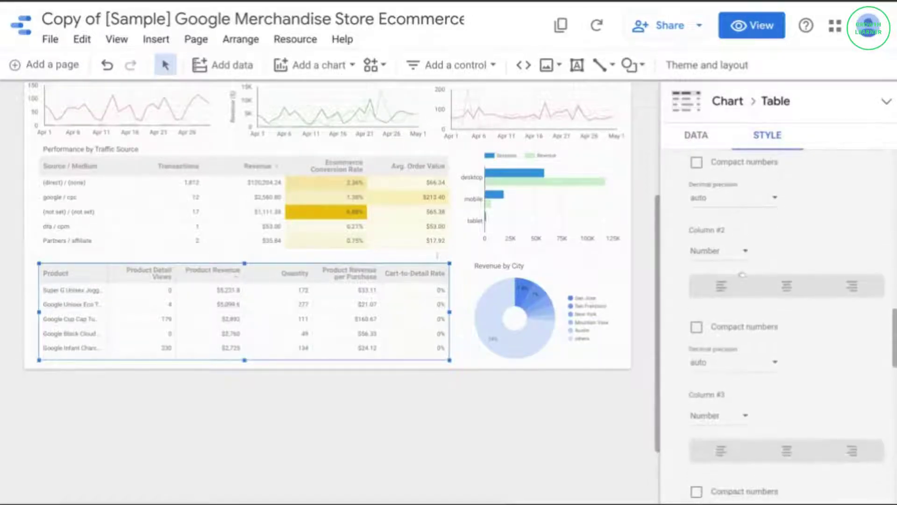
{"action": "left_click", "coordinate": [720, 362]}
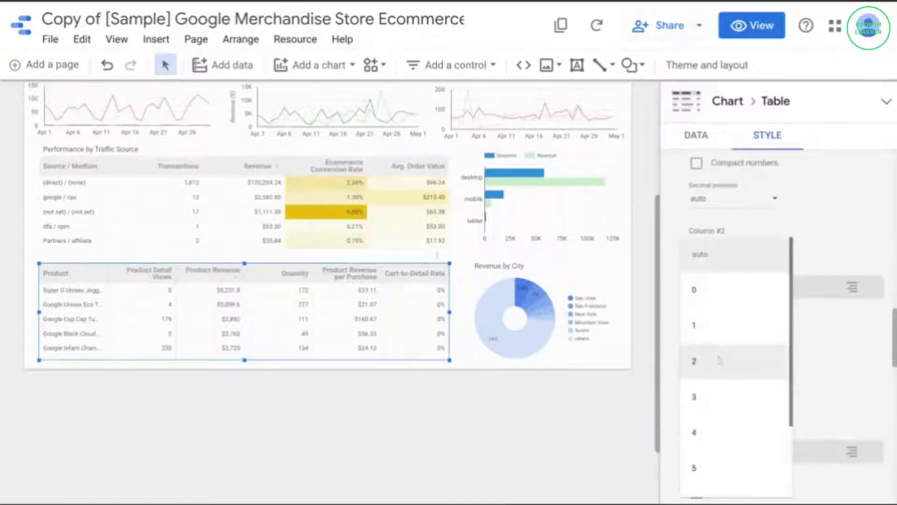
{"action": "left_click", "coordinate": [719, 360]}
- Display the product table's Quantity column as a heatmap
{"action": "scroll", "coordinate": [739, 284], "scroll_direction": "down", "scroll_amount": 1}
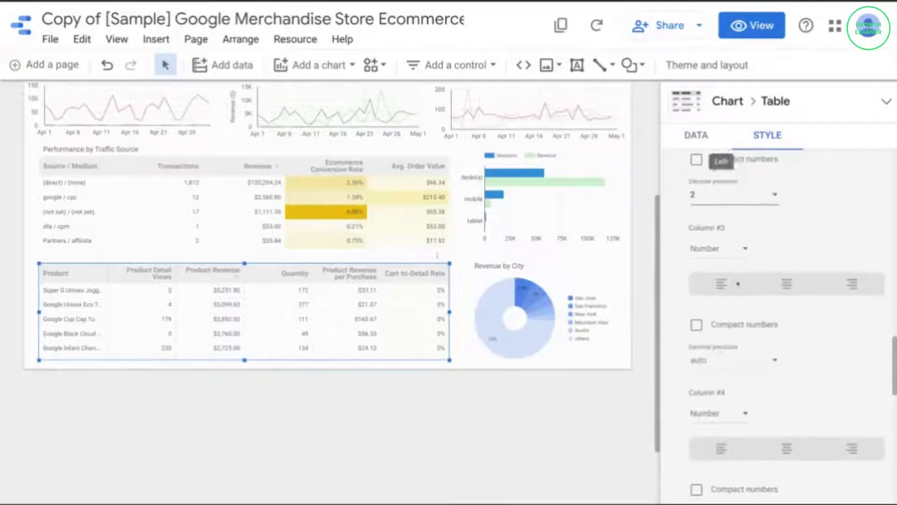
{"action": "scroll", "coordinate": [738, 284], "scroll_direction": "down", "scroll_amount": 3}
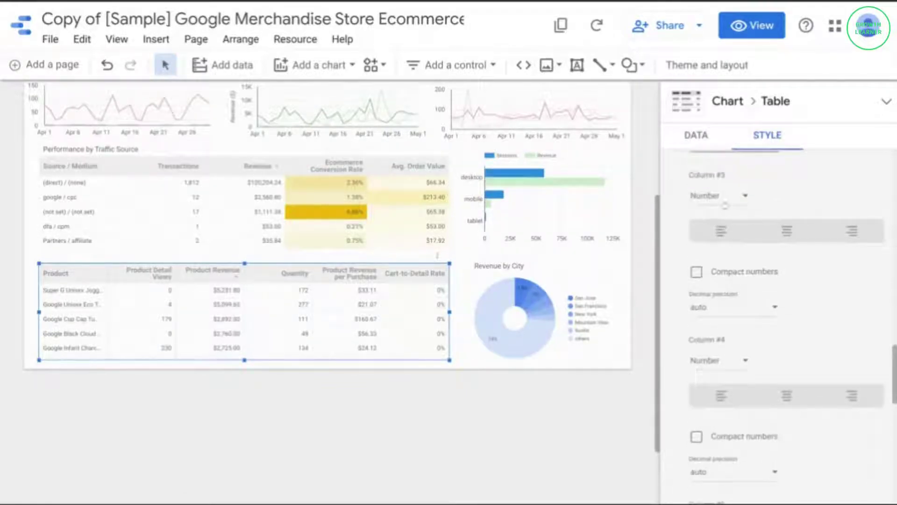
{"action": "left_click", "coordinate": [725, 204]}
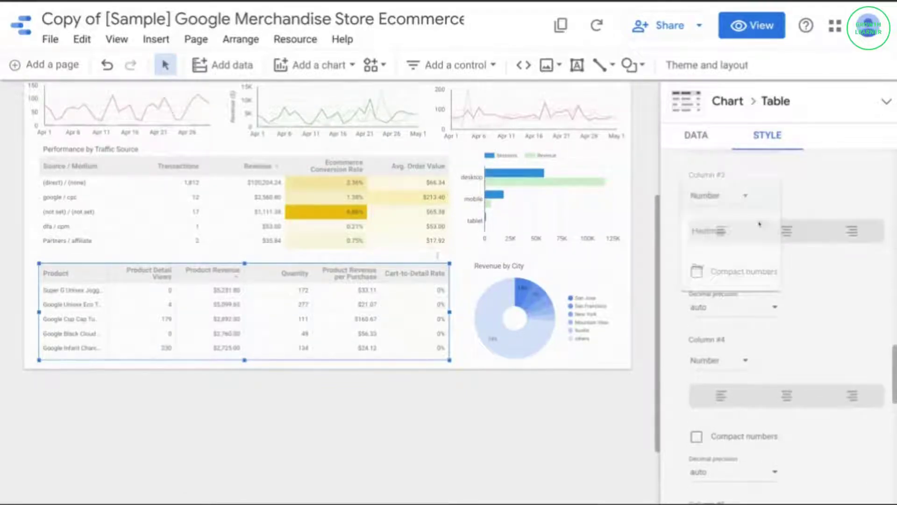
{"action": "left_click", "coordinate": [724, 240]}
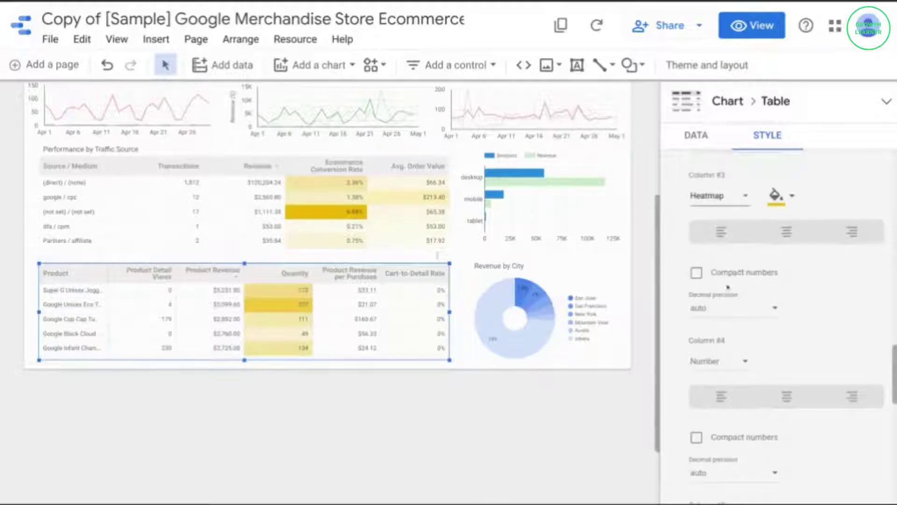
- Display the product table's Product Revenue per Purchase column as a heatmap with decimal precision 2
{"action": "scroll", "coordinate": [727, 287], "scroll_direction": "down", "scroll_amount": 2}
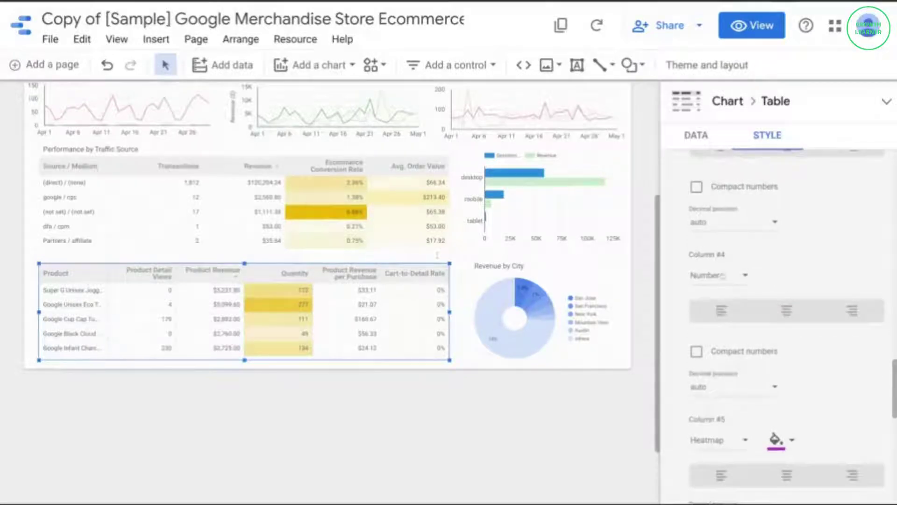
{"action": "left_click", "coordinate": [723, 275]}
{"action": "left_click", "coordinate": [710, 309]}
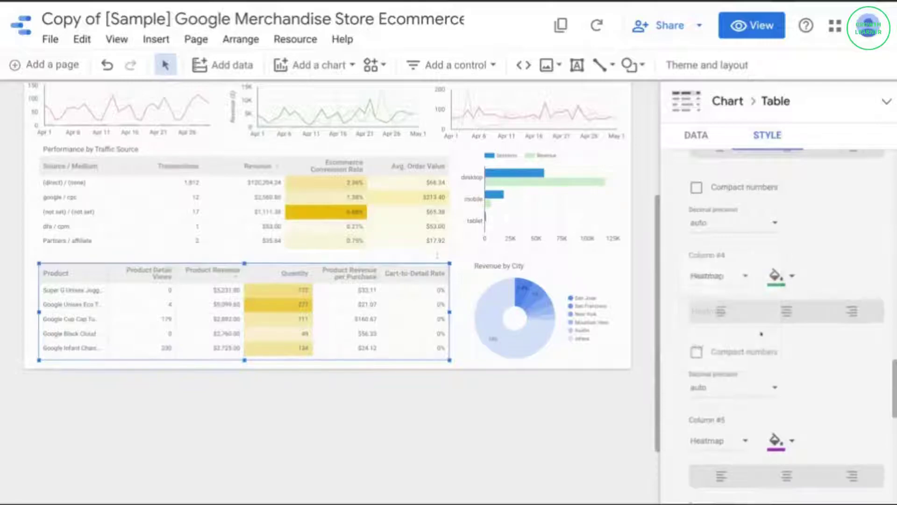
{"action": "scroll", "coordinate": [743, 333], "scroll_direction": "down", "scroll_amount": 1}
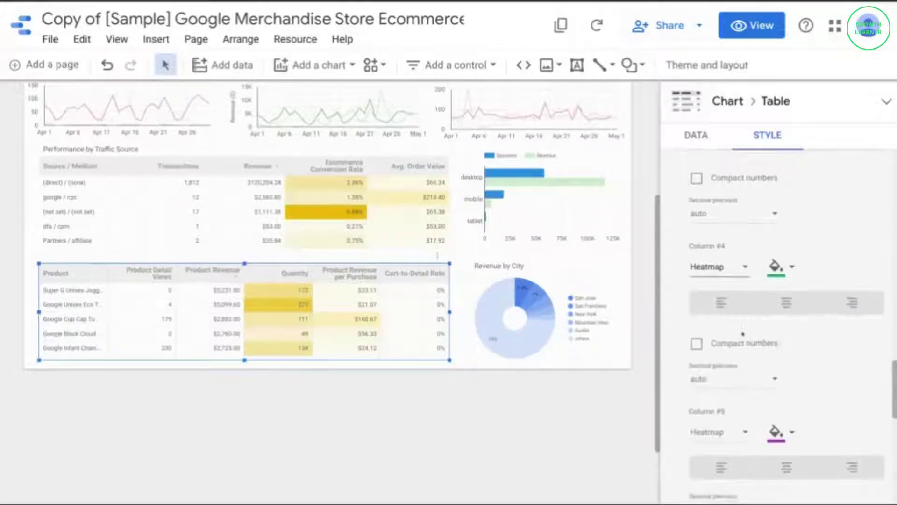
{"action": "left_click", "coordinate": [722, 345]}
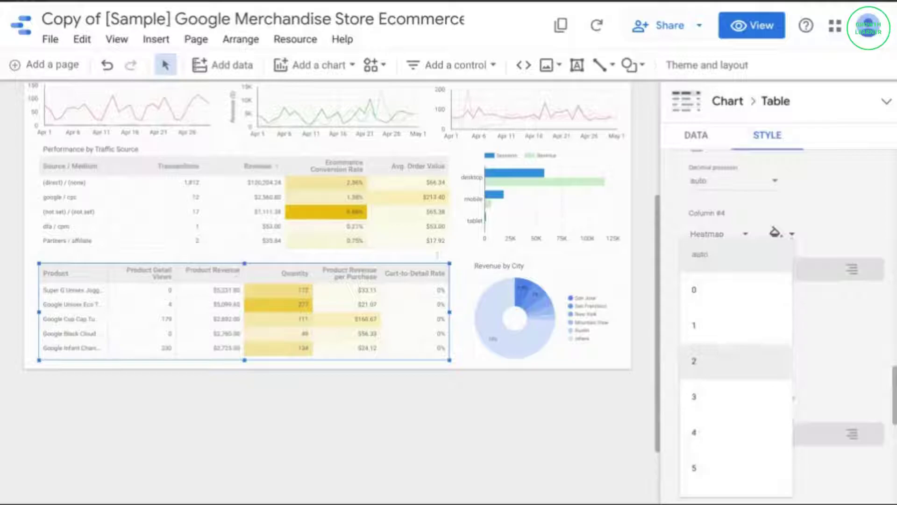
{"action": "left_click", "coordinate": [718, 358]}
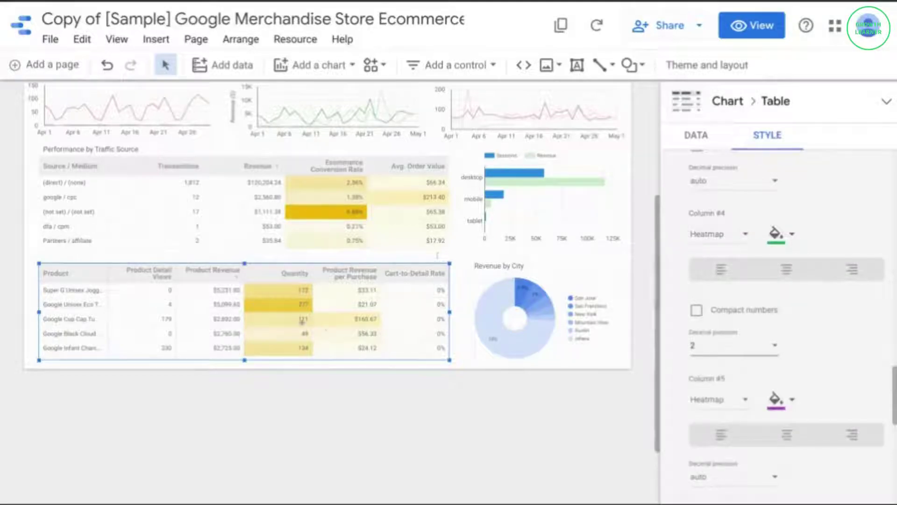
- Duplicate the "Performance by Traffic Source" title, place the copy just above the product table and change its text to "Top Products"
{"action": "left_click", "coordinate": [125, 148]}
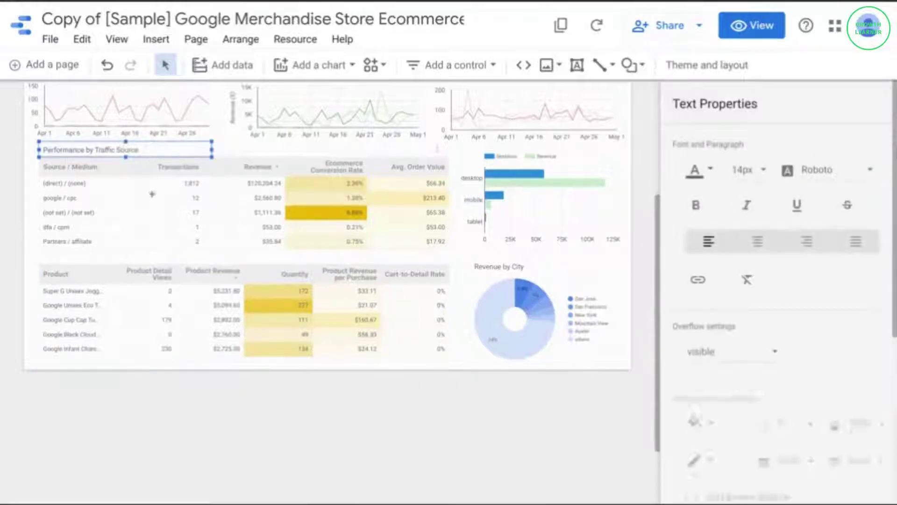
{"action": "key", "text": "ctrl+d"}
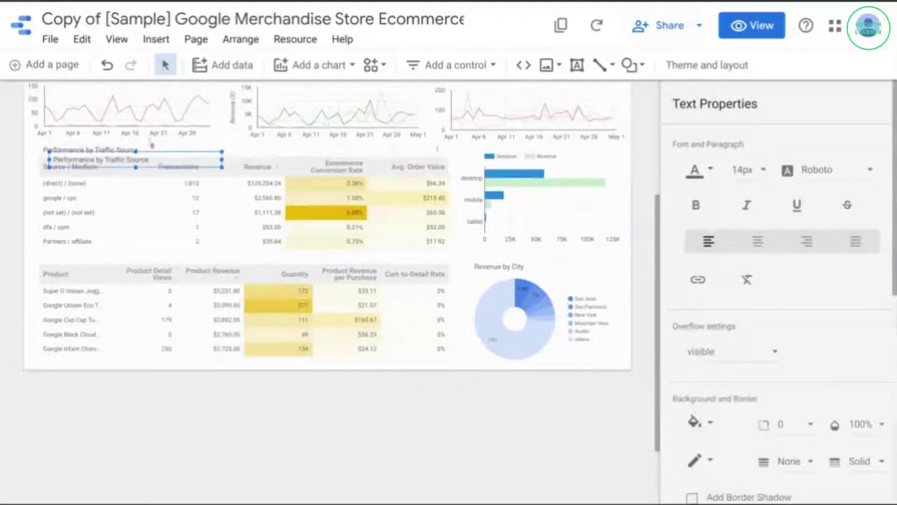
{"action": "left_click_drag", "start_coordinate": [155, 148], "coordinate": [141, 255]}
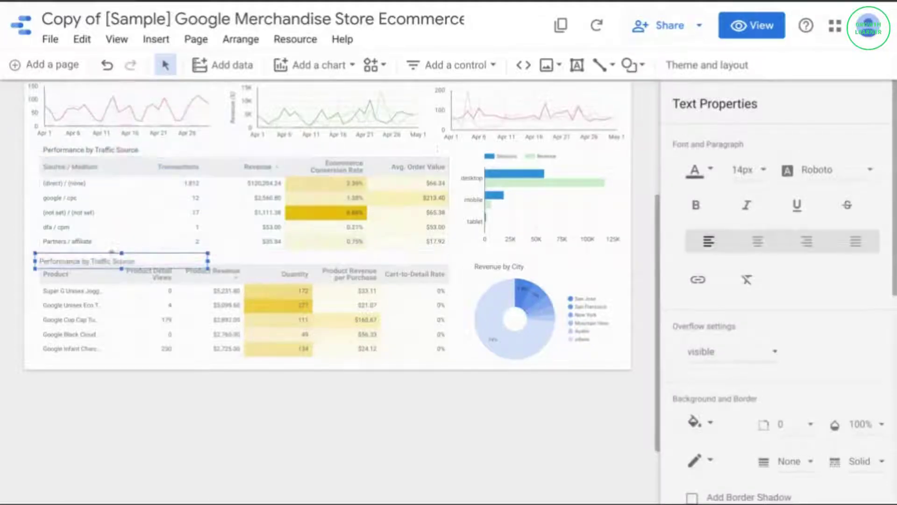
{"action": "double_click", "coordinate": [94, 260]}
{"action": "key", "text": "ctrl+a"}
{"action": "type", "text": "Top"}
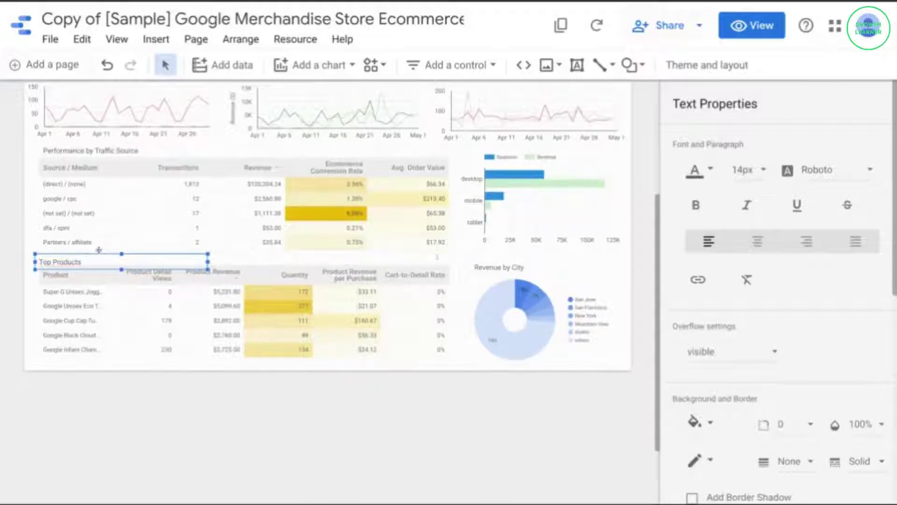
{"action": "left_click_drag", "start_coordinate": [99, 249], "coordinate": [98, 244]}
- Duplicate the product table's title, place the copy above the device bar chart and change its text to "Performance by Device Category"
{"action": "left_click", "coordinate": [495, 227]}
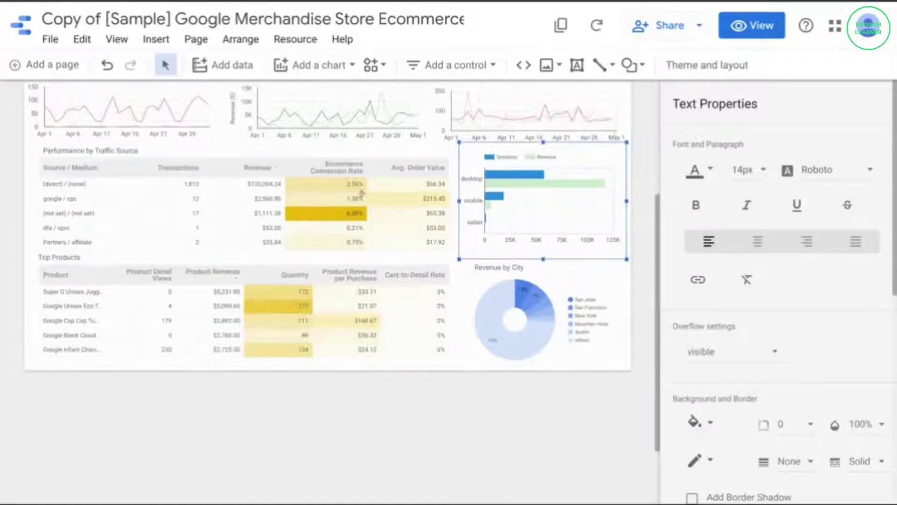
{"action": "scroll", "coordinate": [361, 191], "scroll_direction": "up", "scroll_amount": 3}
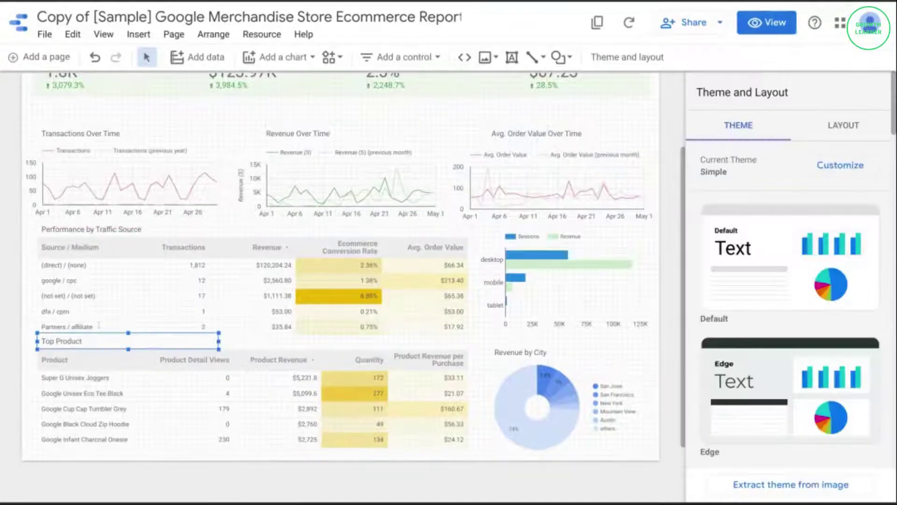
{"action": "key", "text": "ctrl+d"}
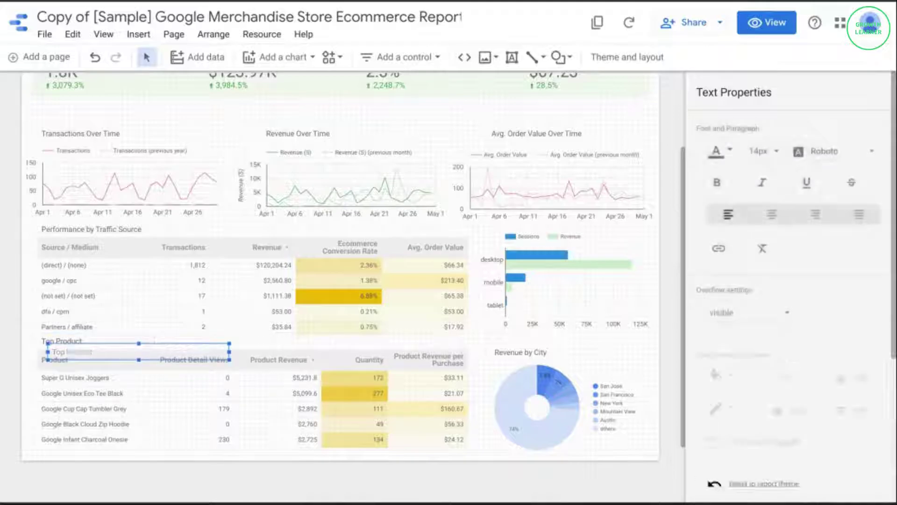
{"action": "left_click_drag", "start_coordinate": [154, 340], "coordinate": [578, 212]}
{"action": "left_click_drag", "start_coordinate": [526, 226], "coordinate": [525, 226]}
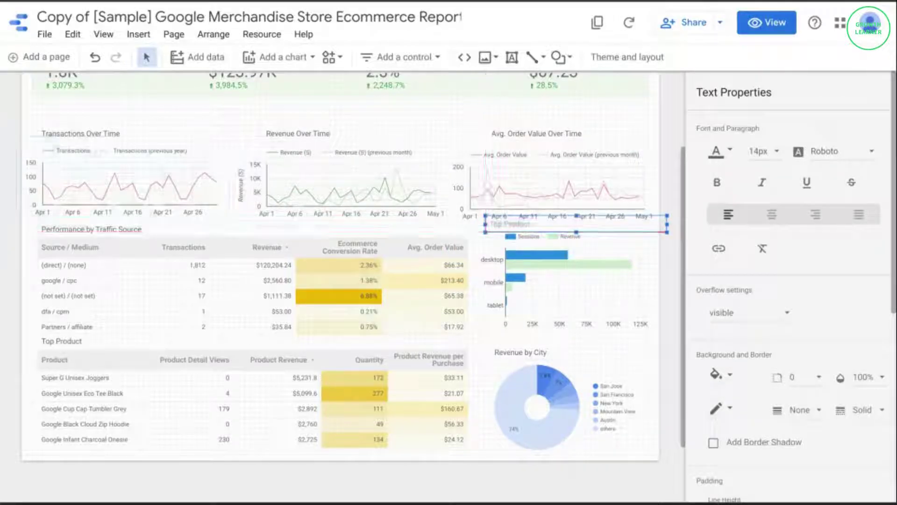
{"action": "double_click", "coordinate": [507, 224]}
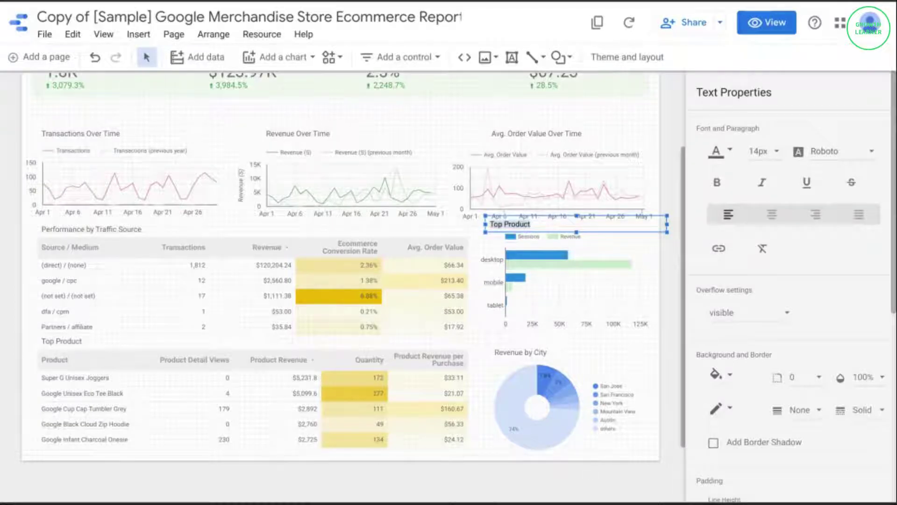
{"action": "type", "text": "Pro"}
{"action": "type", "text": "formance by Device Cat"}
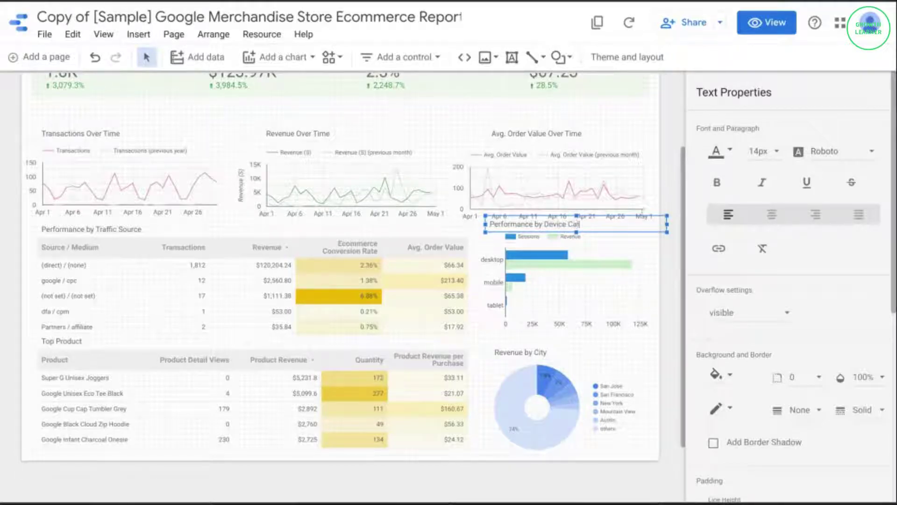
{"action": "type", "text": "egory"}
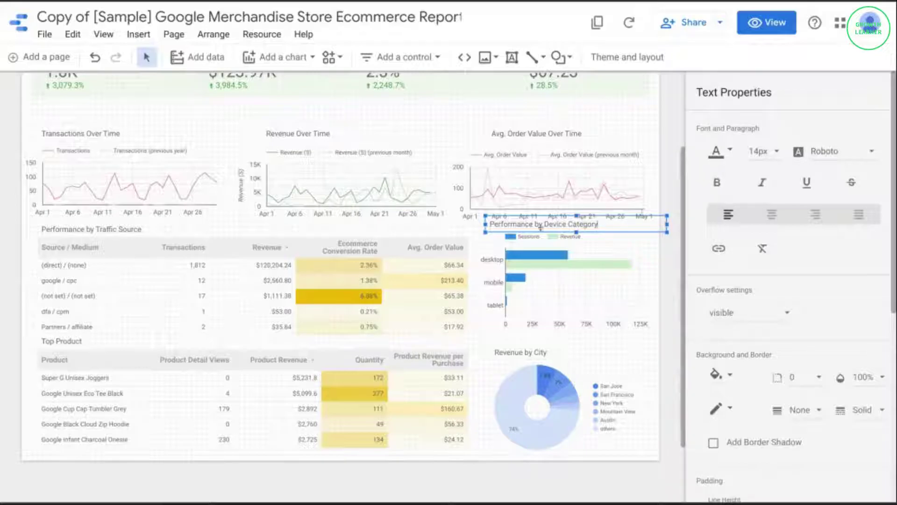
- Change the dimension of the Revenue by City pie chart to Metro
{"action": "scroll", "coordinate": [547, 331], "scroll_direction": "up", "scroll_amount": 1}
{"action": "left_click", "coordinate": [525, 394]}
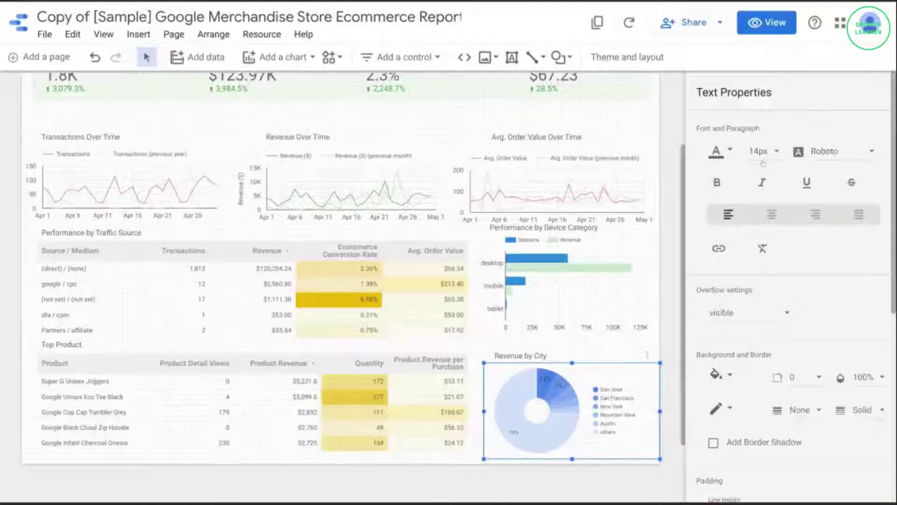
{"action": "left_click", "coordinate": [769, 122]}
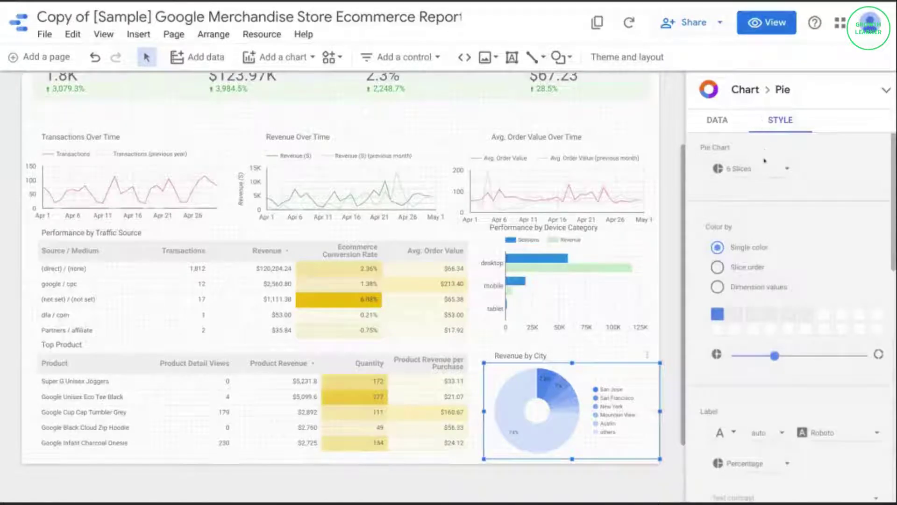
{"action": "scroll", "coordinate": [765, 208], "scroll_direction": "down", "scroll_amount": 1}
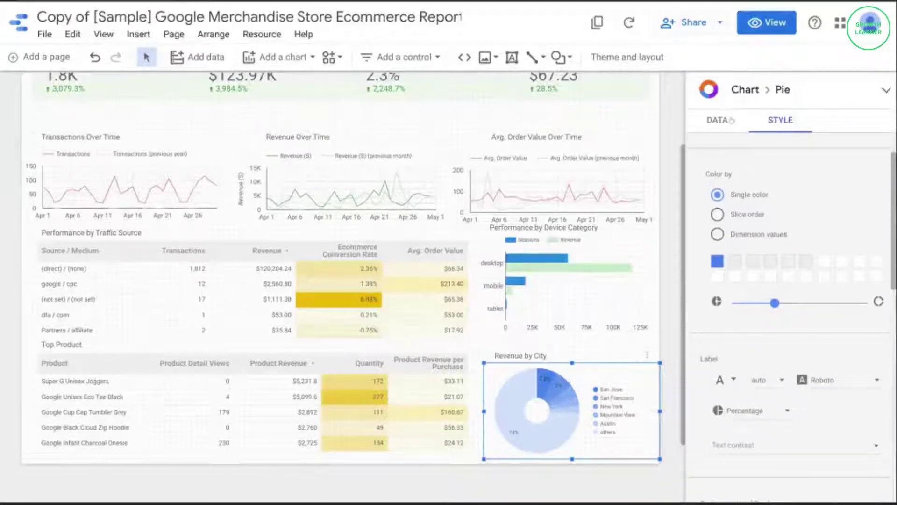
{"action": "scroll", "coordinate": [764, 219], "scroll_direction": "down", "scroll_amount": 6}
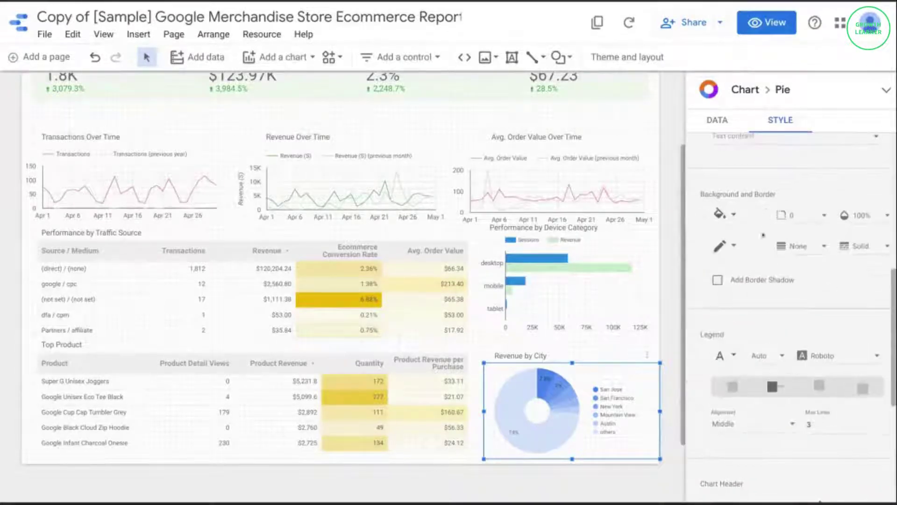
{"action": "scroll", "coordinate": [763, 235], "scroll_direction": "down", "scroll_amount": 5}
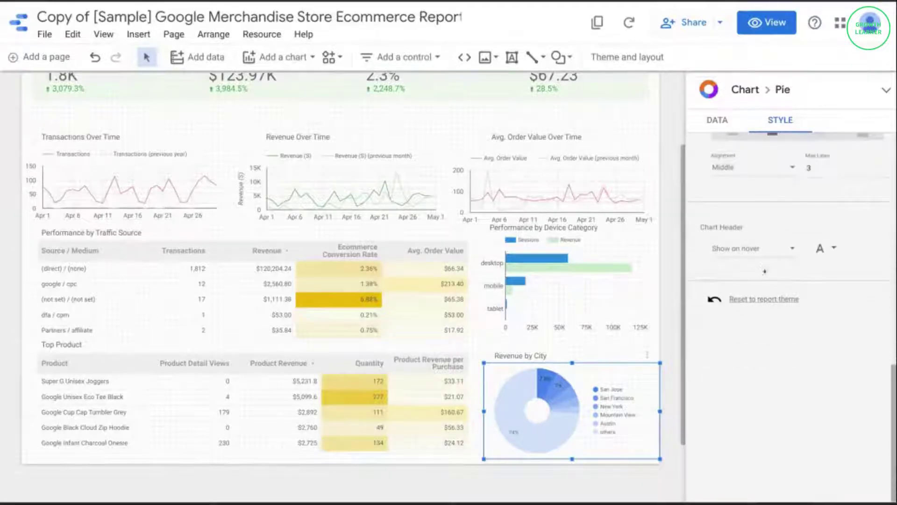
{"action": "scroll", "coordinate": [765, 271], "scroll_direction": "up", "scroll_amount": 12}
{"action": "left_click", "coordinate": [717, 120]}
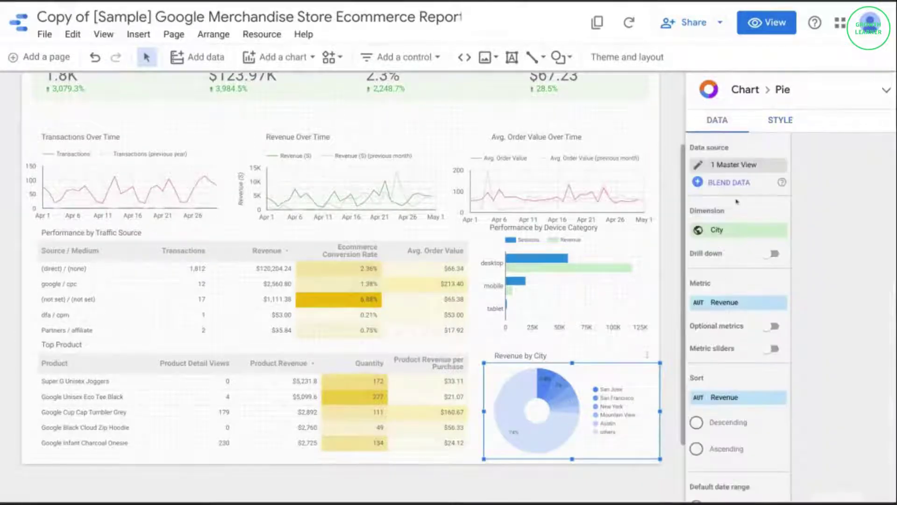
{"action": "left_click", "coordinate": [738, 229]}
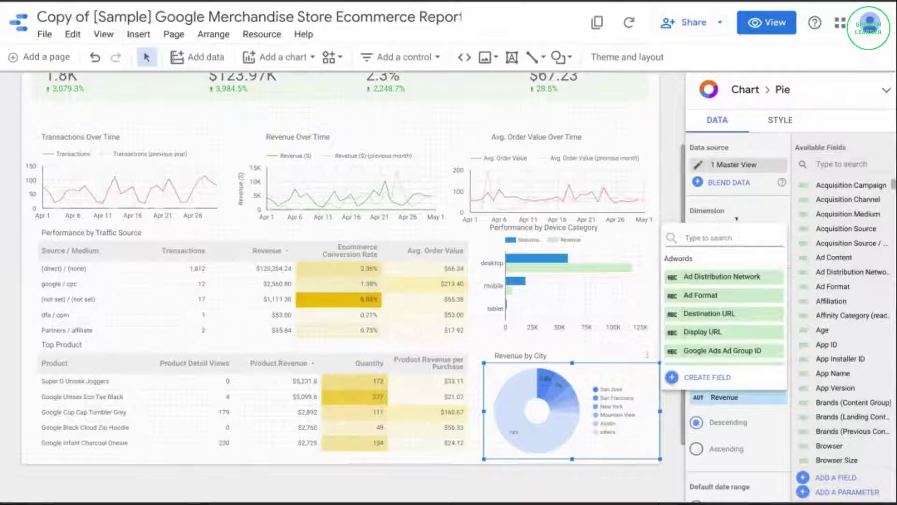
{"action": "type", "text": "metro"}
{"action": "left_click", "coordinate": [733, 279]}
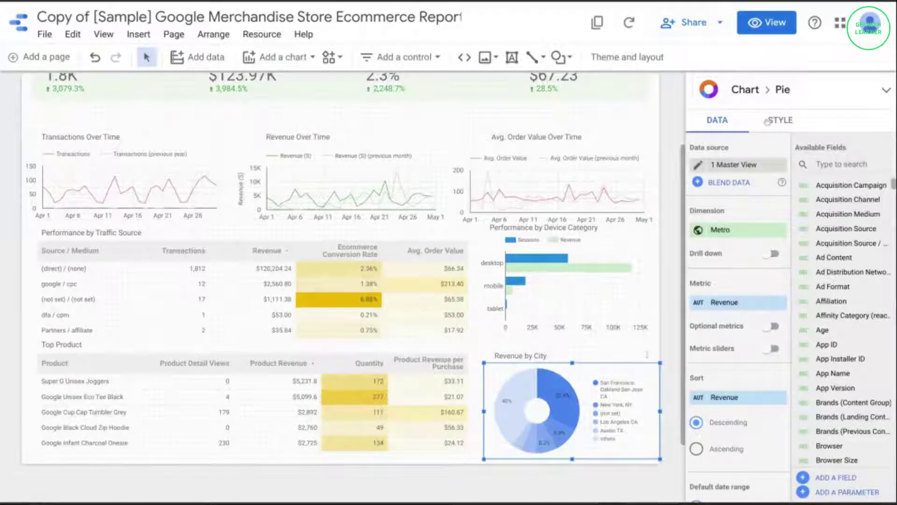
- Set the Revenue by City pie chart to show 10 slices
{"action": "left_click", "coordinate": [778, 120]}
{"action": "left_click", "coordinate": [783, 169]}
{"action": "scroll", "coordinate": [783, 206], "scroll_direction": "down", "scroll_amount": 5}
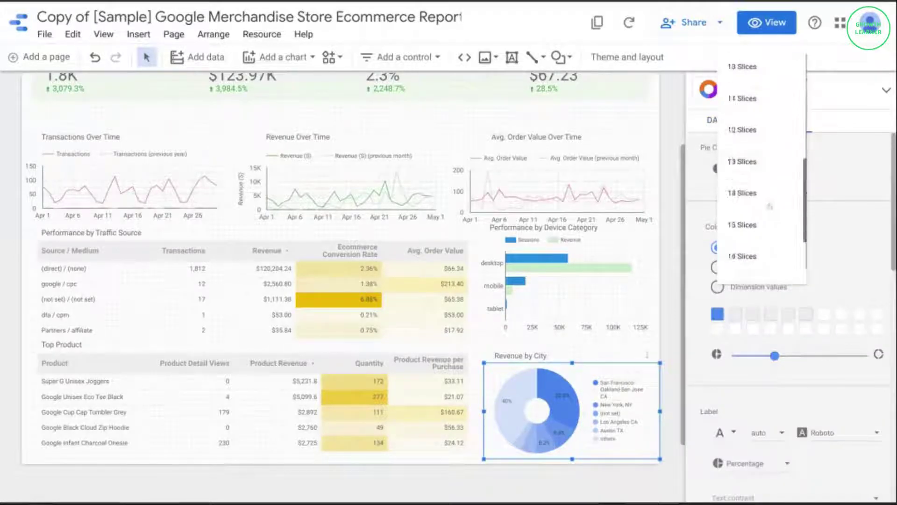
{"action": "left_click", "coordinate": [743, 101]}
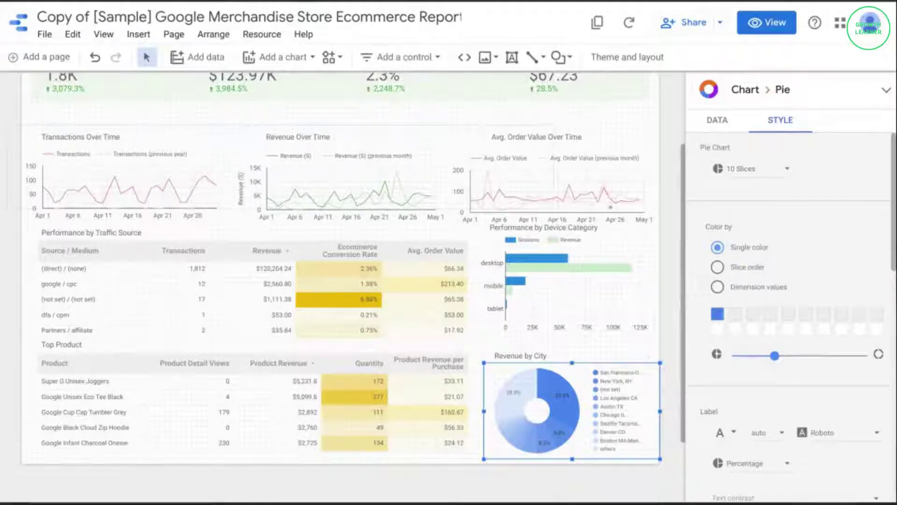
- Shift the time-series row, the traffic-source and device-category row, and the Revenue by City title upward to even out the vertical spacing
{"action": "left_click", "coordinate": [536, 181]}
{"action": "key", "text": "ctrl+shift+g"}
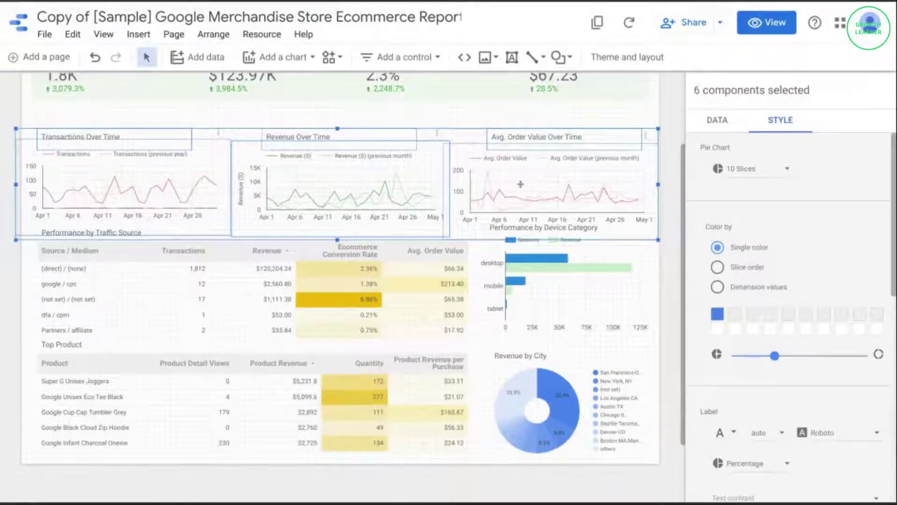
{"action": "left_click_drag", "start_coordinate": [518, 183], "coordinate": [519, 182]}
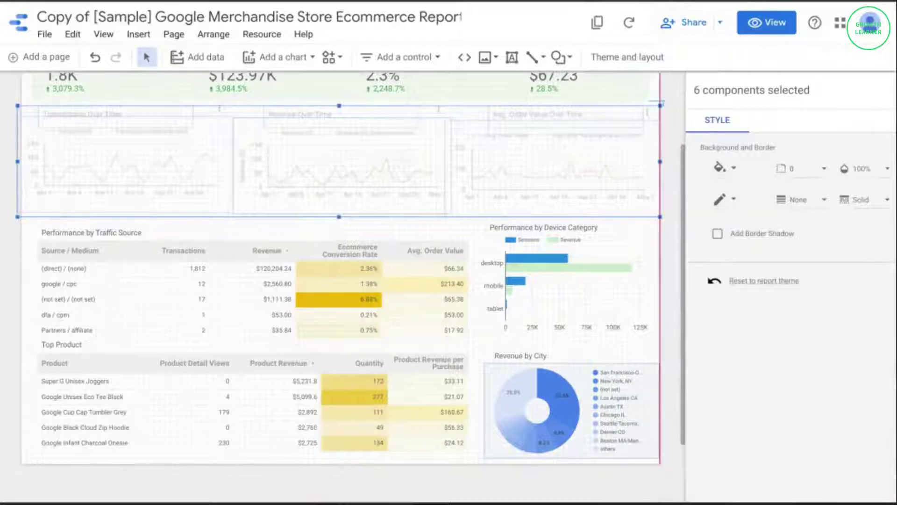
{"action": "left_click_drag", "start_coordinate": [519, 182], "coordinate": [521, 163]}
{"action": "left_click_drag", "start_coordinate": [675, 107], "coordinate": [356, 270]}
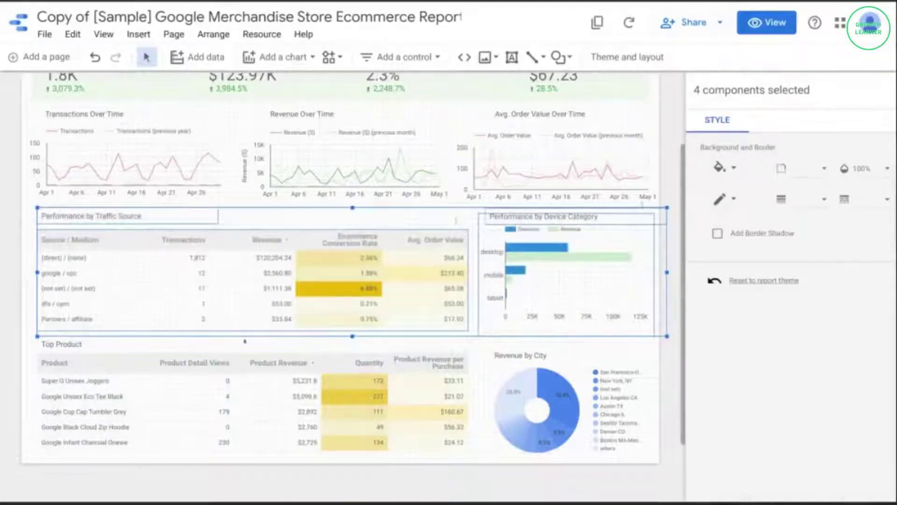
{"action": "left_click_drag", "start_coordinate": [520, 357], "coordinate": [517, 340]}
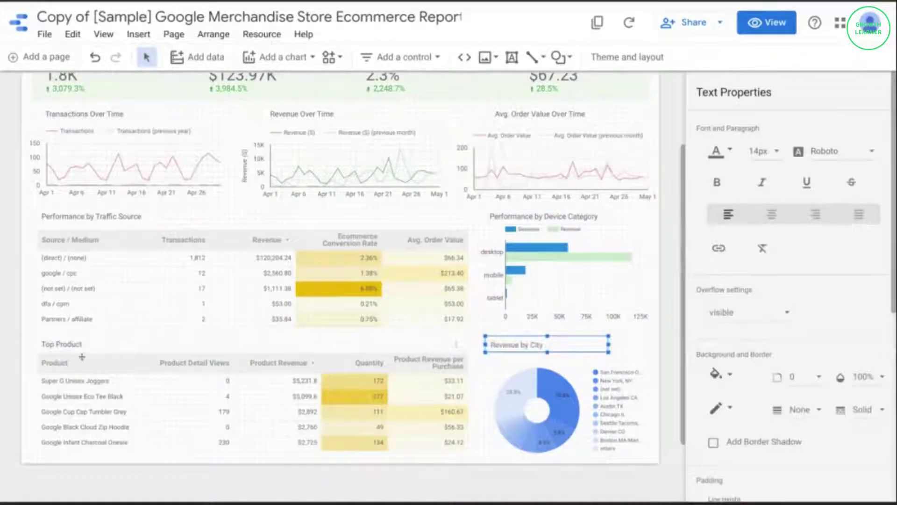
- Set all seven chart and table titles to 16px bold and move the pie chart up beneath its Revenue by City title
{"action": "key", "text": "ctrl+a"}
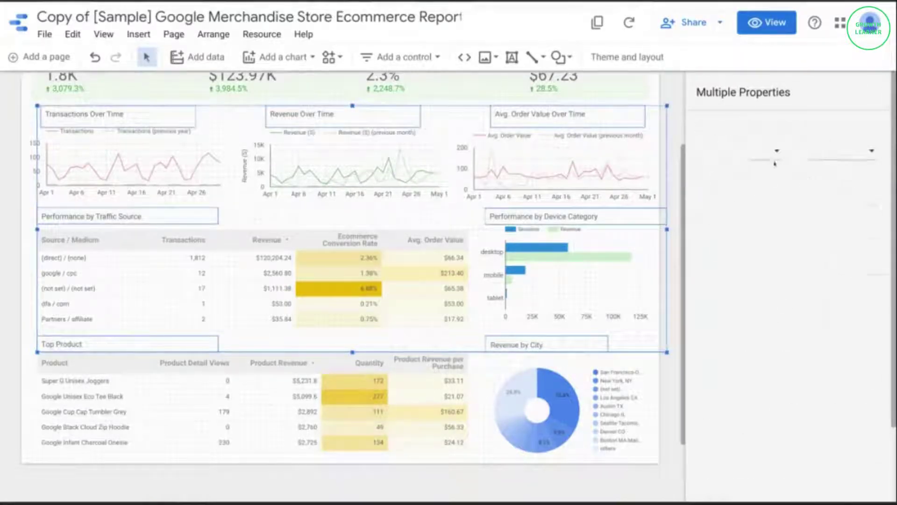
{"action": "left_click", "coordinate": [765, 159]}
{"action": "left_click", "coordinate": [758, 339]}
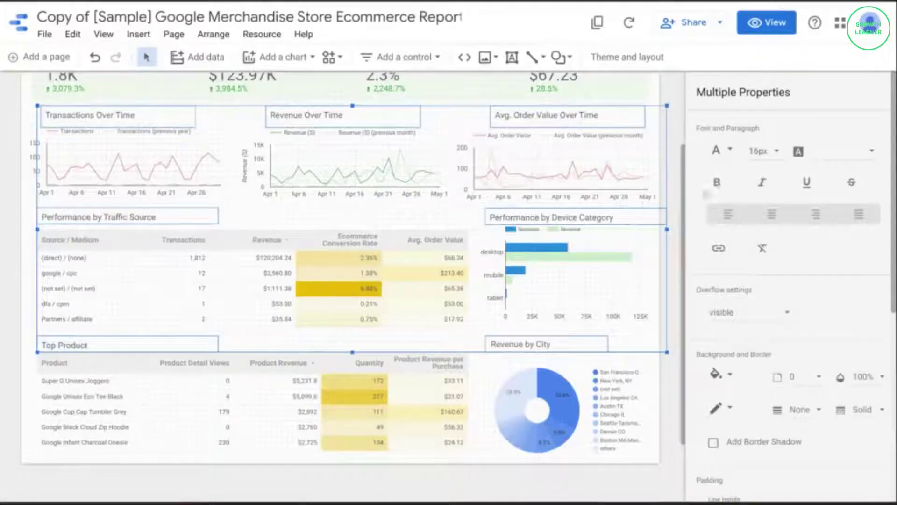
{"action": "left_click", "coordinate": [706, 192]}
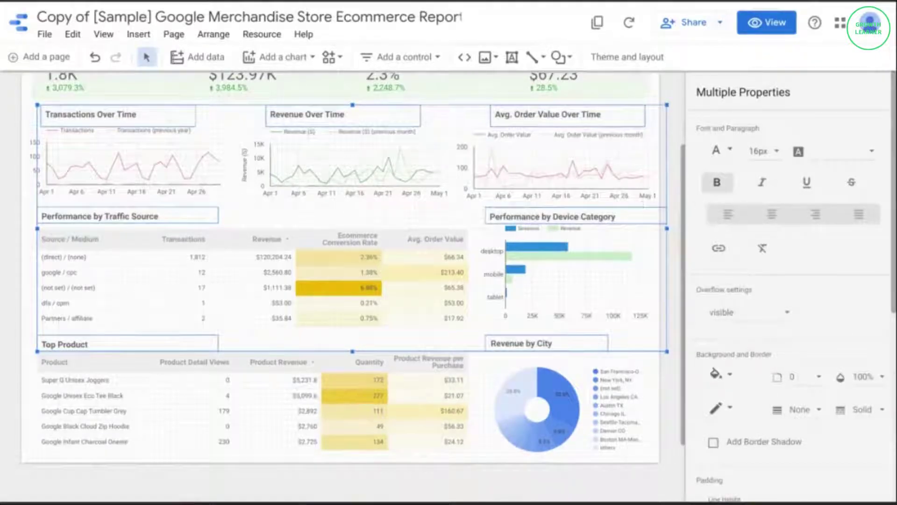
{"action": "key", "text": "Escape"}
{"action": "left_click", "coordinate": [550, 391]}
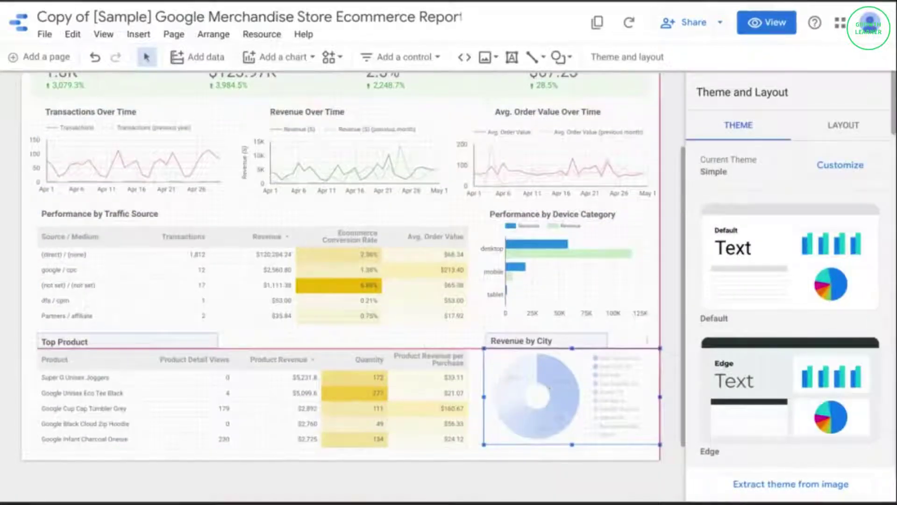
- Adjust the product table's column widths to line up with the columns of the traffic-source table above
{"action": "scroll", "coordinate": [207, 355], "scroll_direction": "down", "scroll_amount": 2}
{"action": "left_click", "coordinate": [207, 320]}
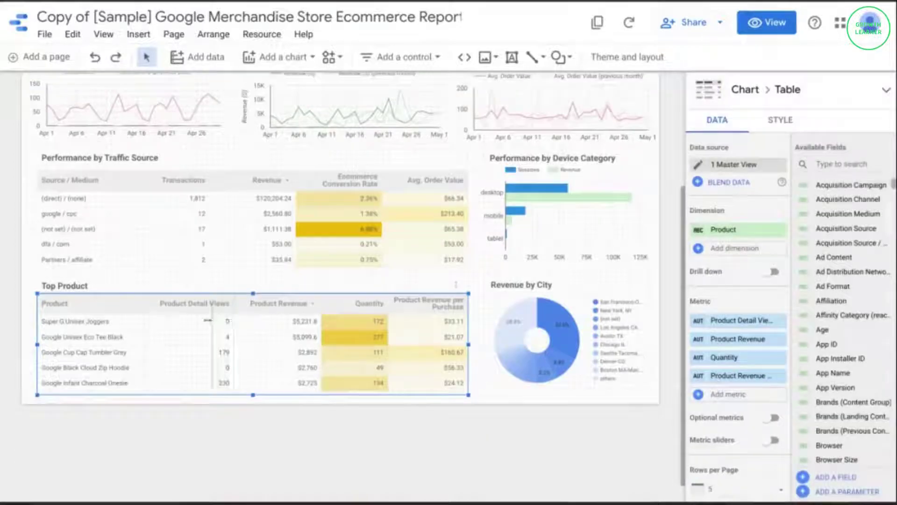
{"action": "left_click_drag", "start_coordinate": [207, 320], "coordinate": [207, 320]}
{"action": "left_click_drag", "start_coordinate": [342, 304], "coordinate": [292, 295]}
{"action": "left_click_drag", "start_coordinate": [380, 304], "coordinate": [376, 304]}
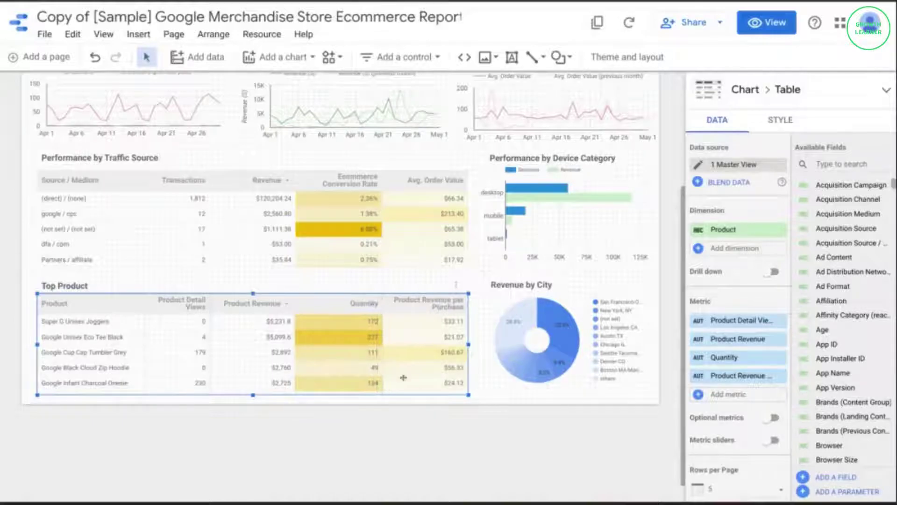
- Set the comparison date range of the Revenue Over Time chart to Previous year
{"action": "scroll", "coordinate": [359, 192], "scroll_direction": "up", "scroll_amount": 2}
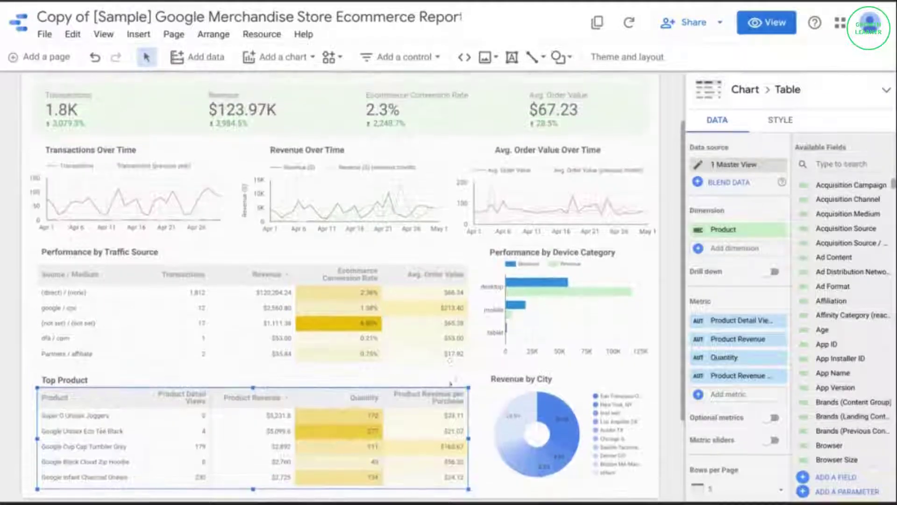
{"action": "left_click", "coordinate": [358, 192]}
{"action": "scroll", "coordinate": [738, 327], "scroll_direction": "down", "scroll_amount": 1}
{"action": "left_click", "coordinate": [748, 345]}
{"action": "left_click", "coordinate": [736, 239]}
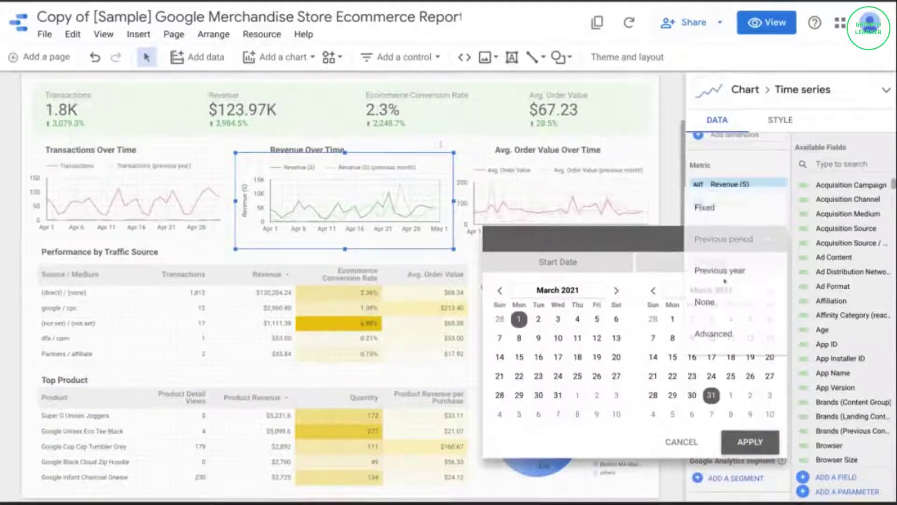
{"action": "left_click", "coordinate": [712, 269]}
{"action": "left_click", "coordinate": [750, 442]}
- Move the traffic-source table, the device-category bar chart and their two titles down slightly as a group
{"action": "left_click", "coordinate": [630, 361]}
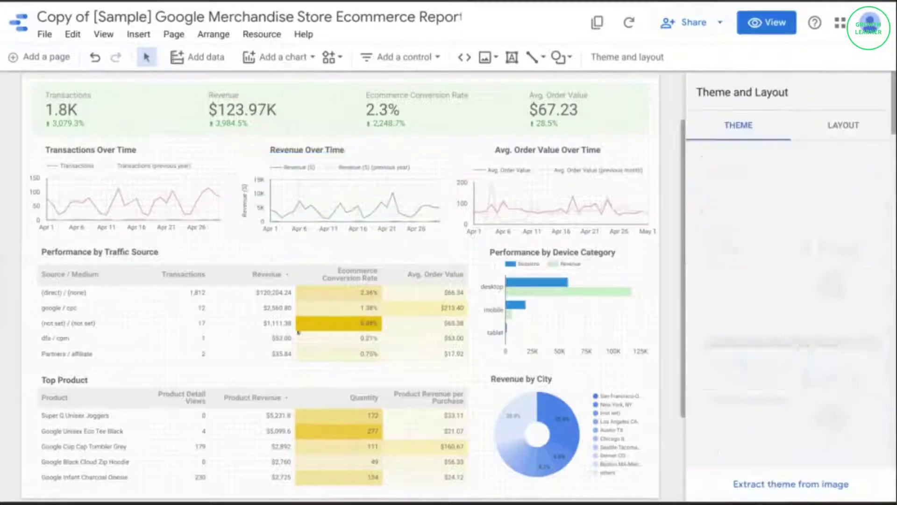
{"action": "left_click_drag", "start_coordinate": [631, 361], "coordinate": [321, 317]}
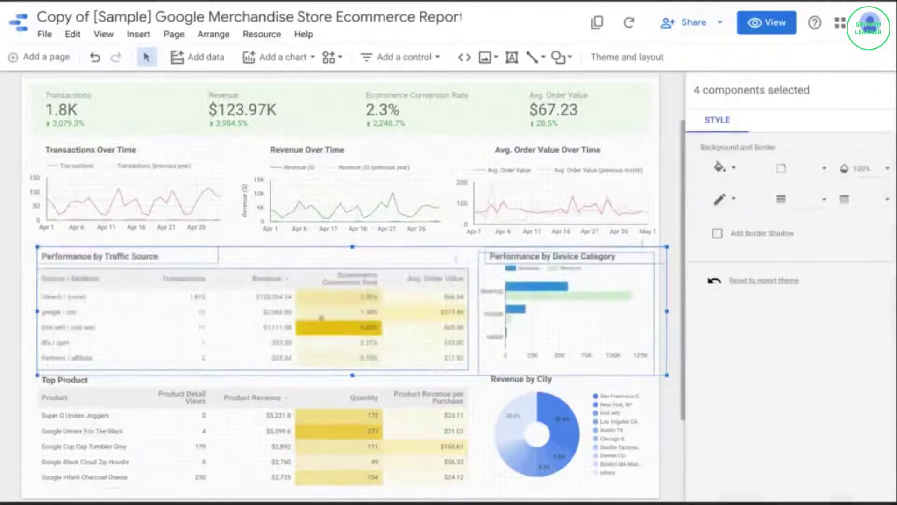
{"action": "left_click", "coordinate": [522, 250]}
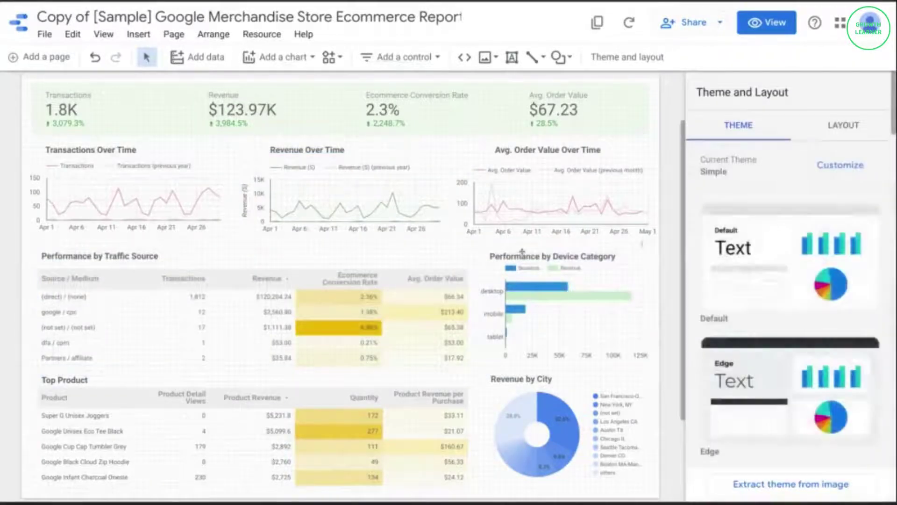
- Nudge the device-category bar chart slightly lower so it sits clear of its title
{"action": "left_click", "coordinate": [553, 297]}
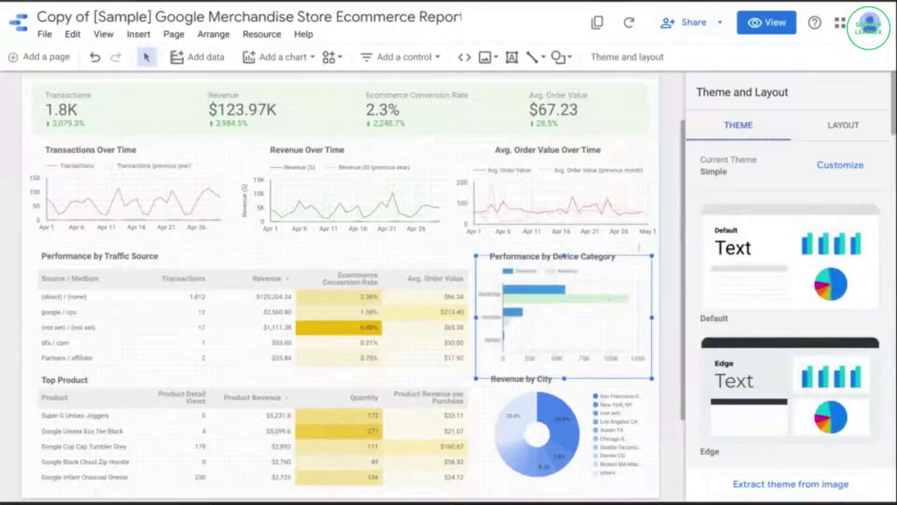
{"action": "left_click_drag", "start_coordinate": [541, 304], "coordinate": [546, 311]}
{"action": "left_click", "coordinate": [666, 288]}
{"action": "key", "text": "ctrl+z"}
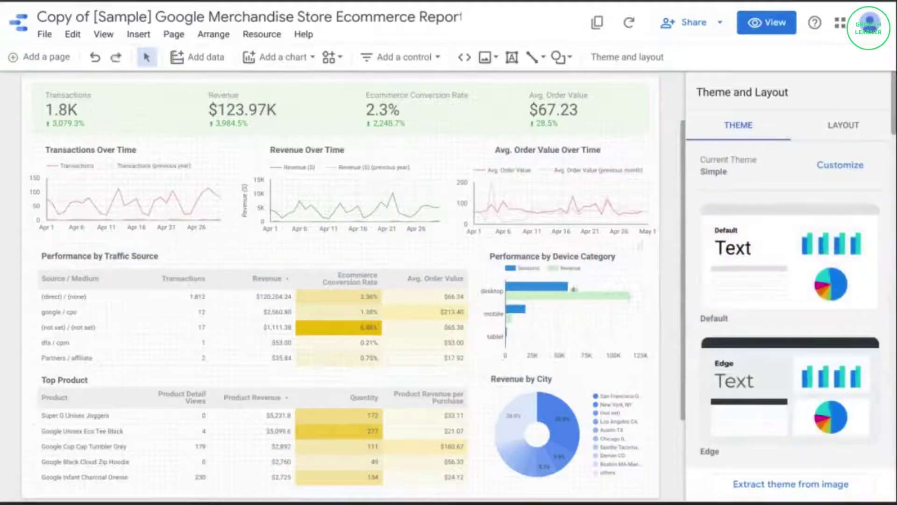
{"action": "key", "text": "ctrl+z"}
{"action": "key", "text": "ctrl+y"}
{"action": "key", "text": "ctrl+y"}
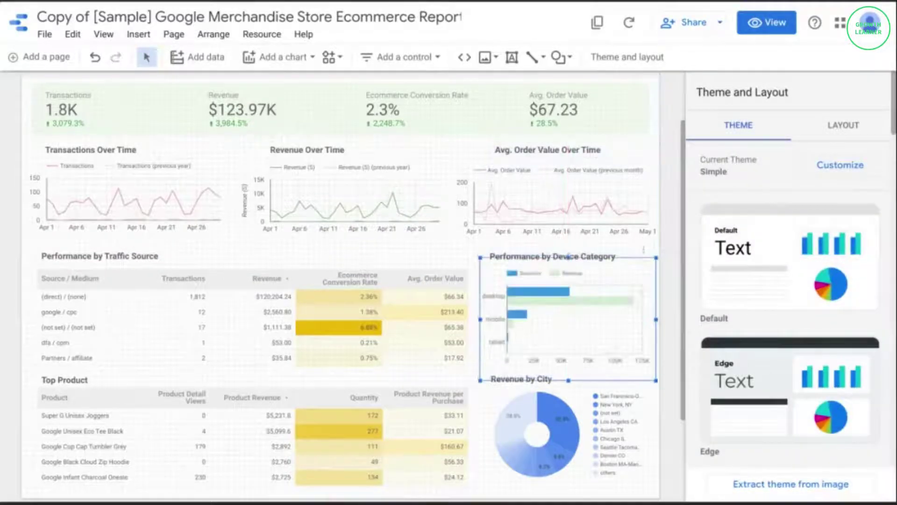
{"action": "left_click", "coordinate": [666, 56]}
- Preview the report in view mode and inspect the header, scorecards, time-series charts, tables, device bars and city pie chart
{"action": "left_click", "coordinate": [767, 22]}
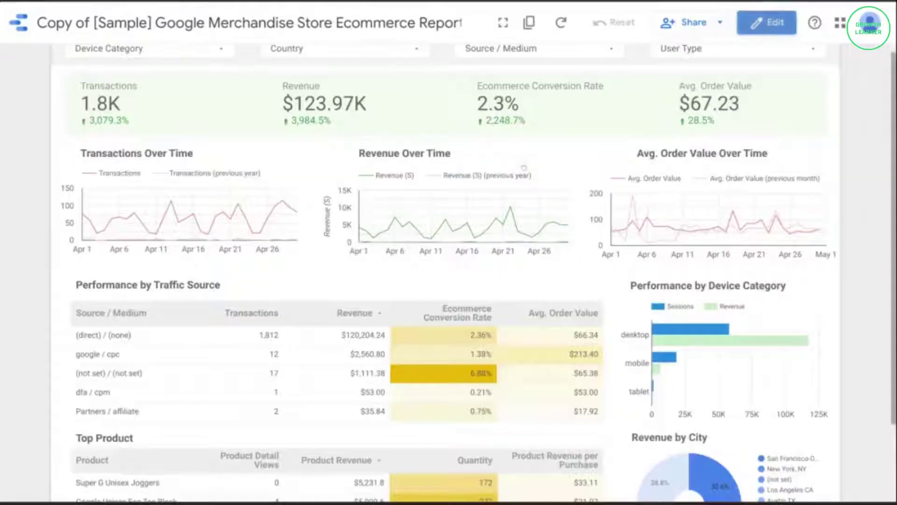
{"action": "scroll", "coordinate": [467, 243], "scroll_direction": "up", "scroll_amount": 2}
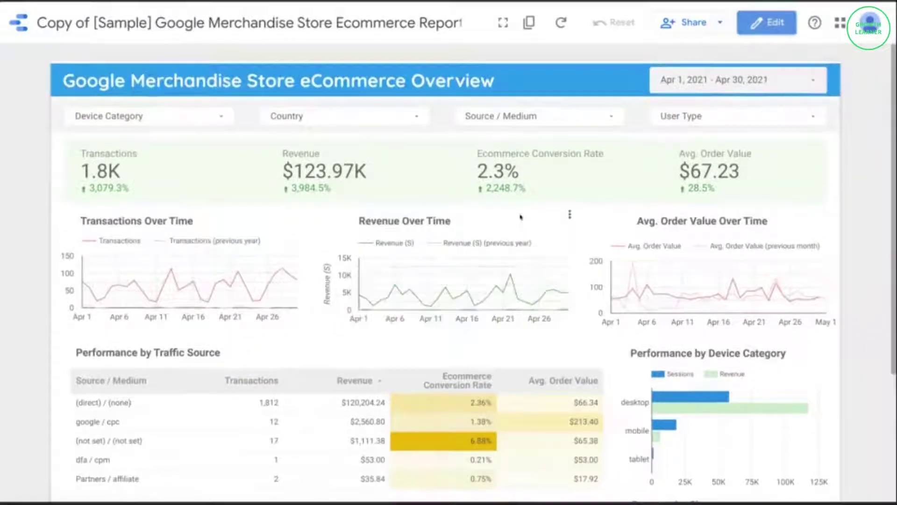
{"action": "scroll", "coordinate": [522, 177], "scroll_direction": "down", "scroll_amount": 2}
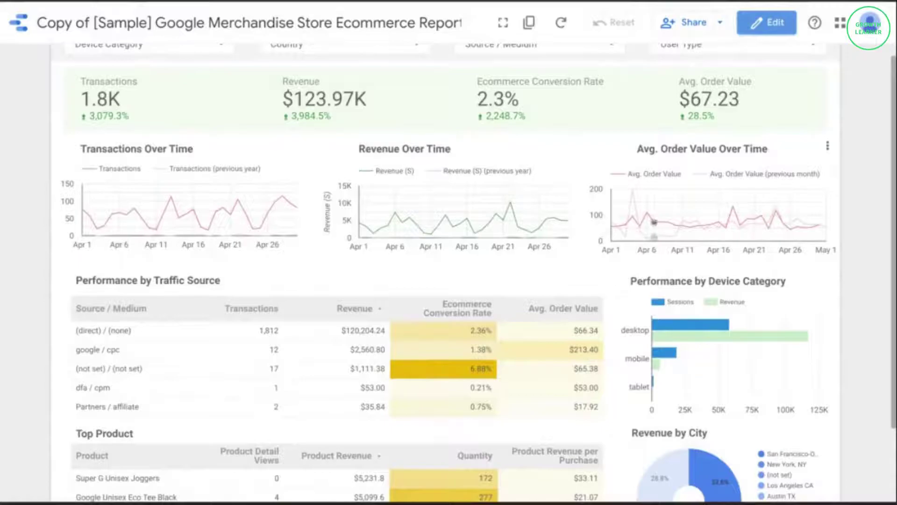
{"action": "mouse_move", "coordinate": [659, 218]}
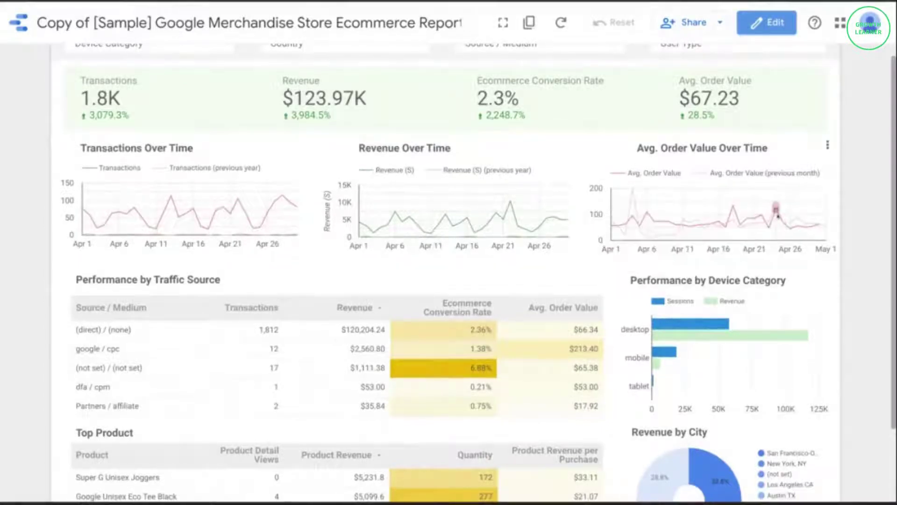
{"action": "scroll", "coordinate": [412, 282], "scroll_direction": "down", "scroll_amount": 2}
{"action": "scroll", "coordinate": [411, 282], "scroll_direction": "down", "scroll_amount": 1}
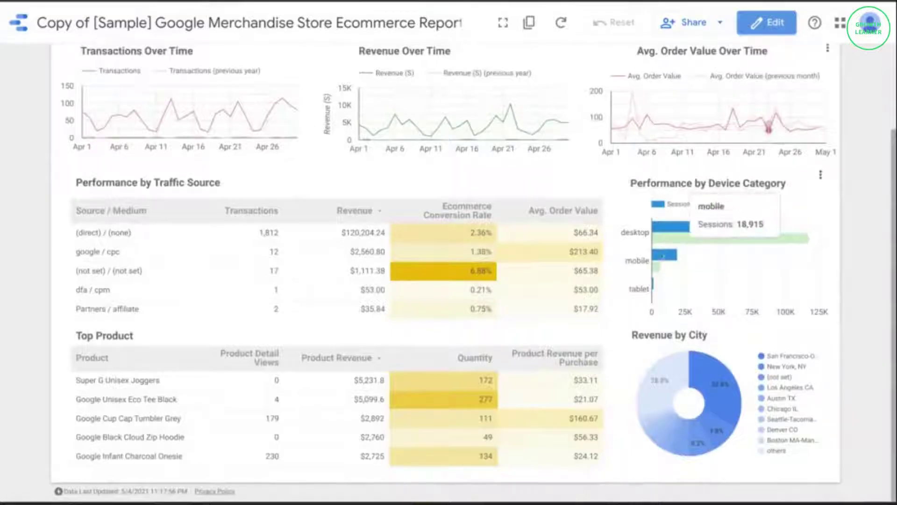
{"action": "mouse_move", "coordinate": [715, 377]}
{"action": "mouse_move", "coordinate": [709, 428]}
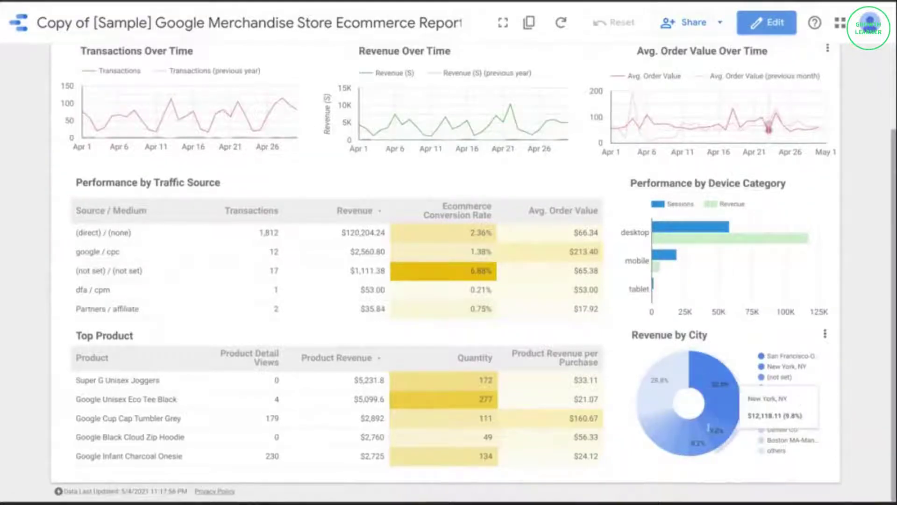
{"action": "scroll", "coordinate": [709, 427], "scroll_direction": "up", "scroll_amount": 4}
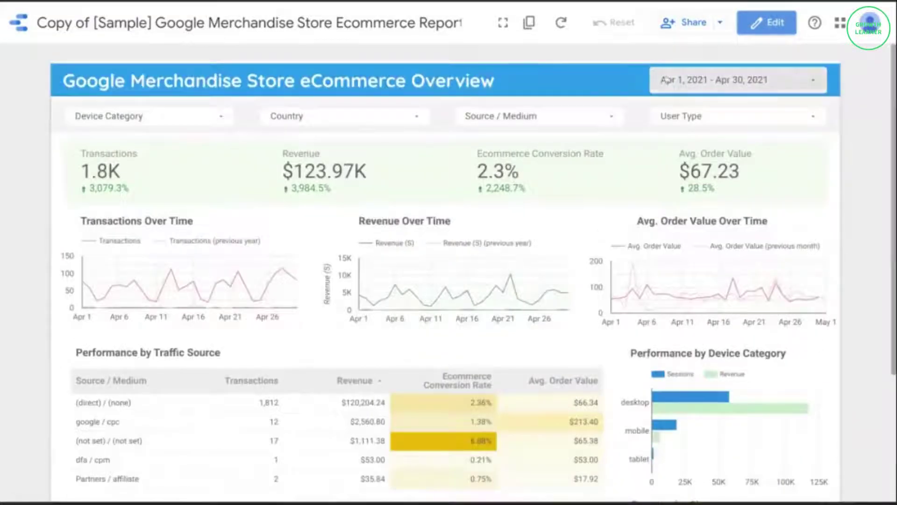
- Set the report's date range to Last quarter and inspect the Revenue Over Time chart
{"action": "left_click", "coordinate": [738, 81]}
{"action": "left_click", "coordinate": [794, 88]}
{"action": "scroll", "coordinate": [779, 125], "scroll_direction": "down", "scroll_amount": 2}
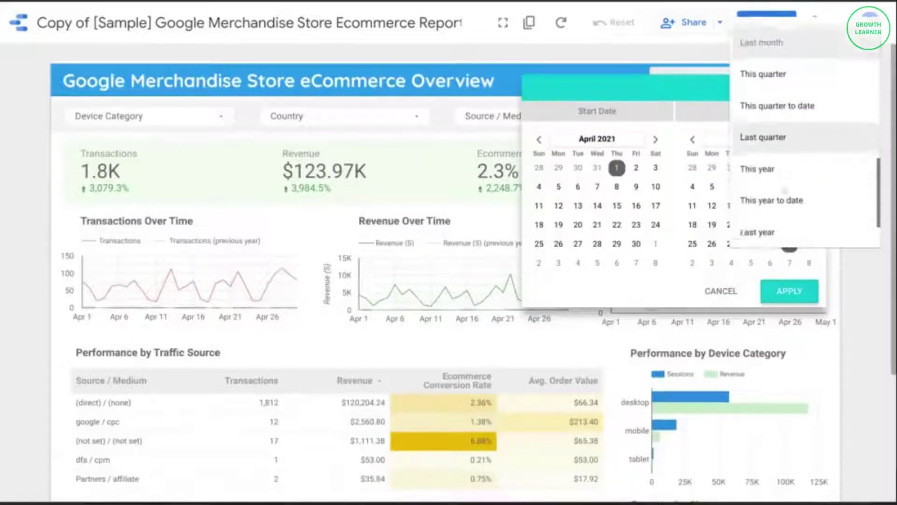
{"action": "left_click", "coordinate": [779, 126]}
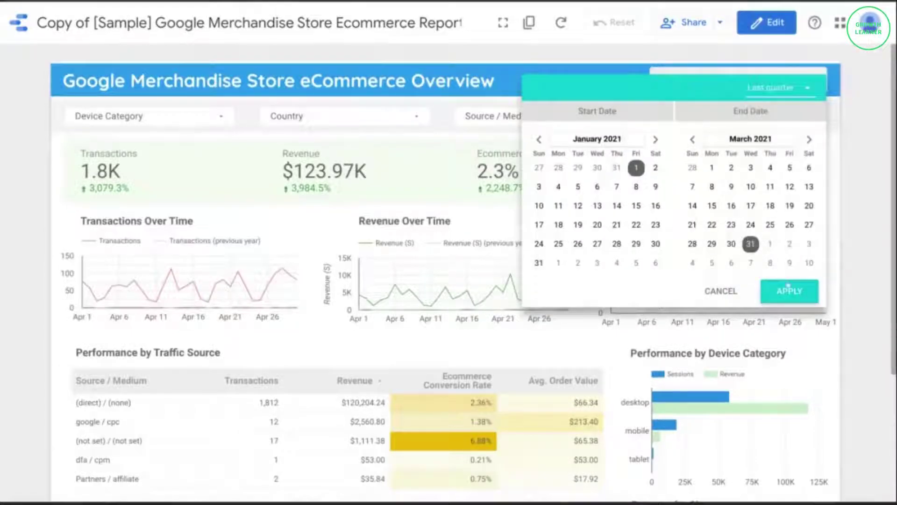
{"action": "left_click", "coordinate": [789, 290]}
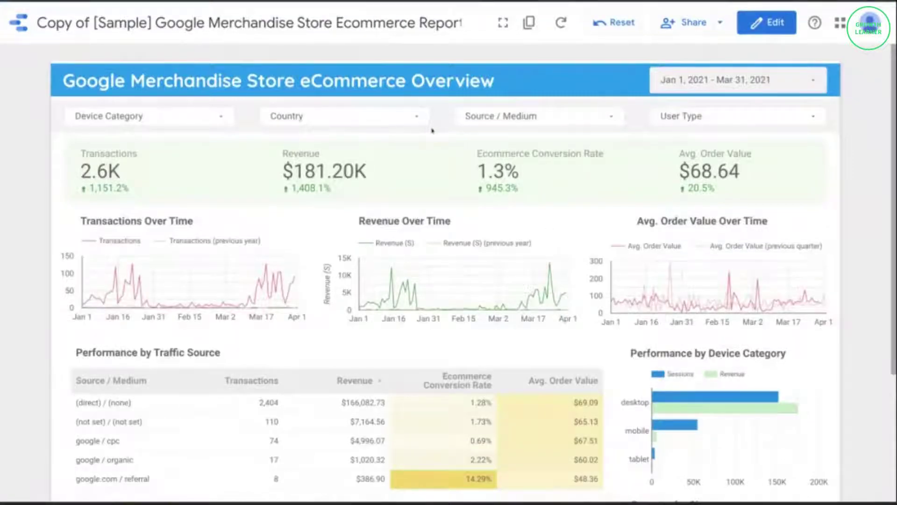
{"action": "mouse_move", "coordinate": [544, 293]}
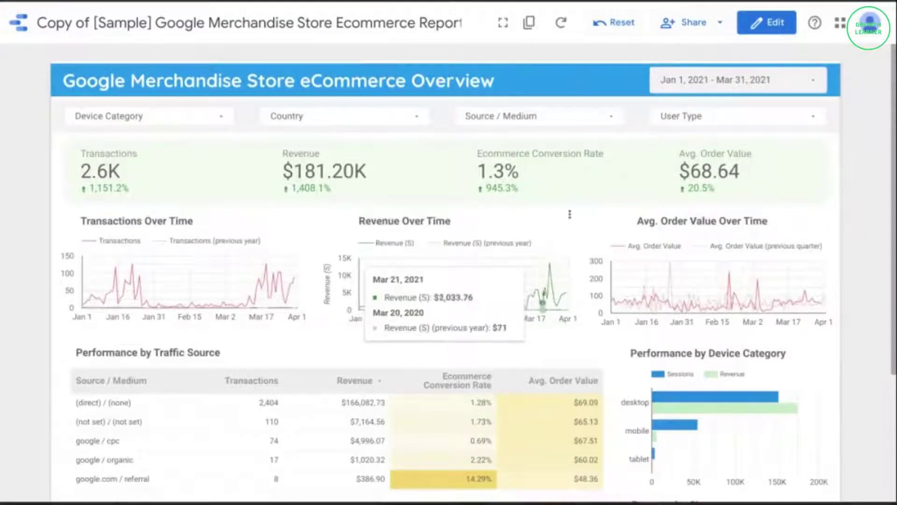